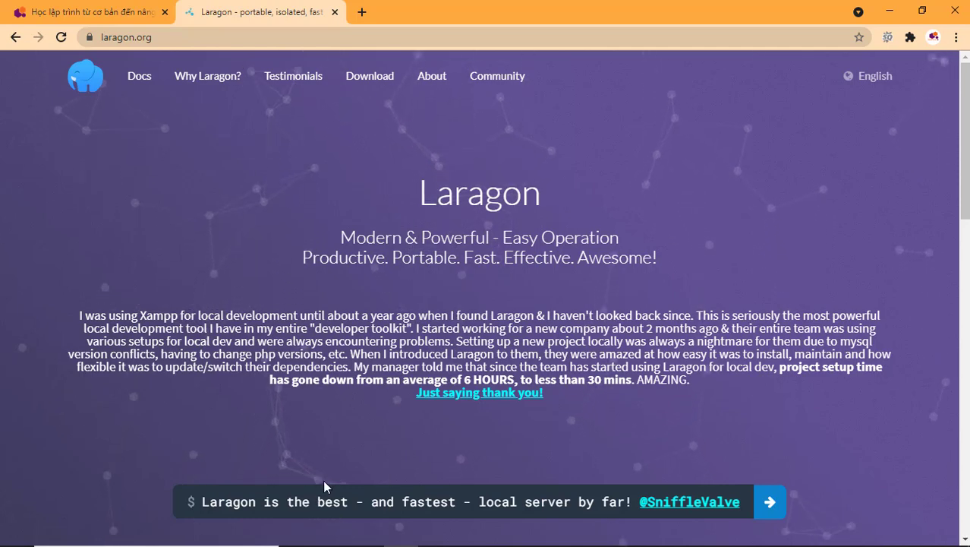
Open Laragon's download page and examine the components in the Laragon Full edition, especially its PHP and Node.js versions.
left_click(363, 91)
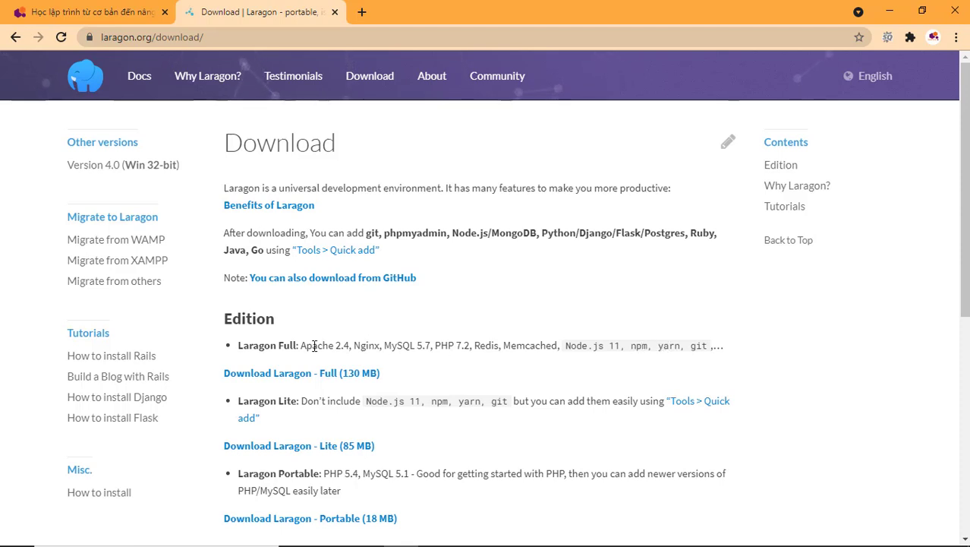
left_click_drag(299, 346, 714, 346)
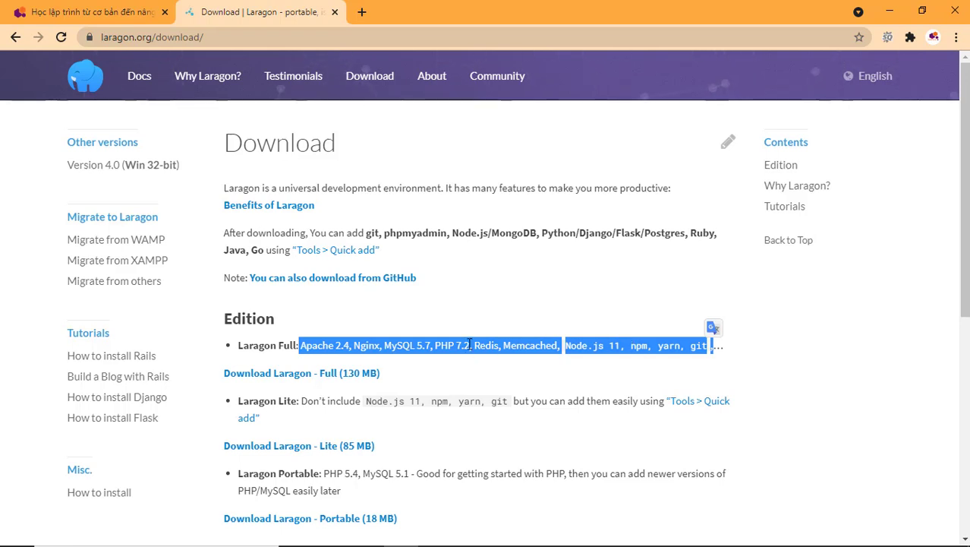
left_click(554, 349)
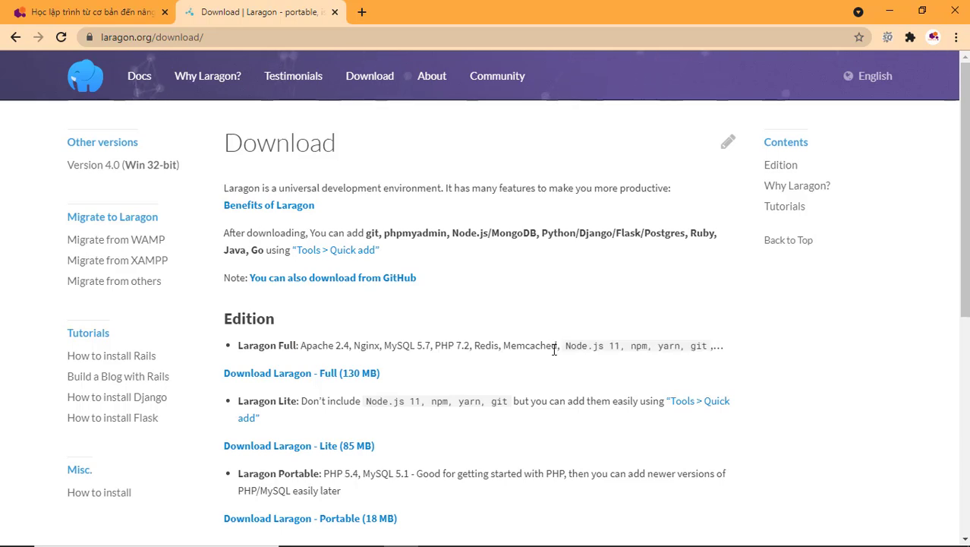
left_click_drag(435, 347, 471, 347)
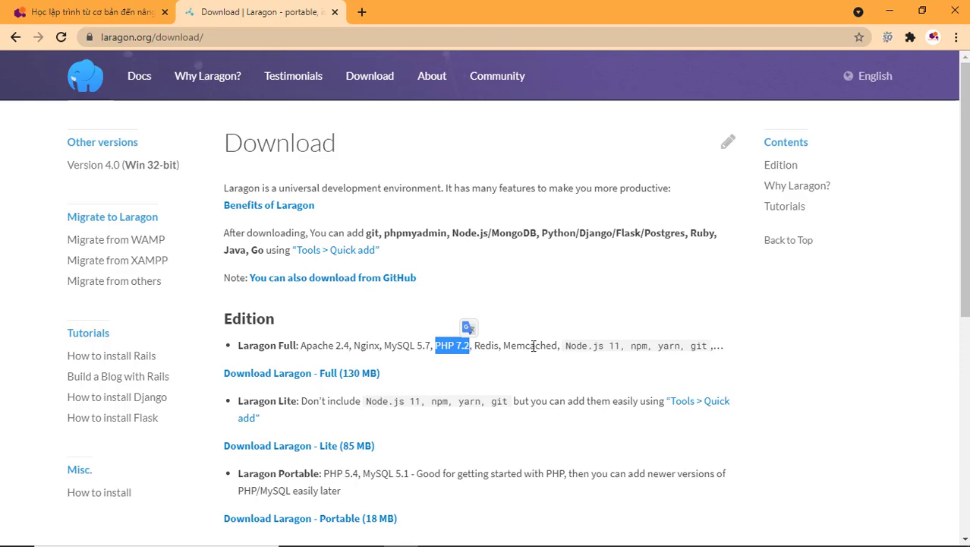
left_click(580, 349)
left_click_drag(565, 348, 616, 347)
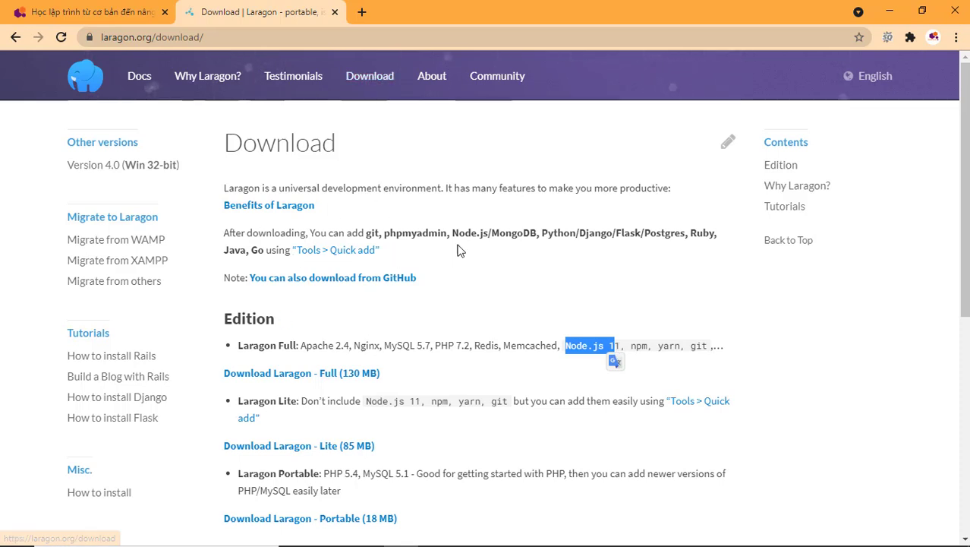
Launch the laragon-full installer from the Downloads folder with English as the setup language.
left_click(888, 14)
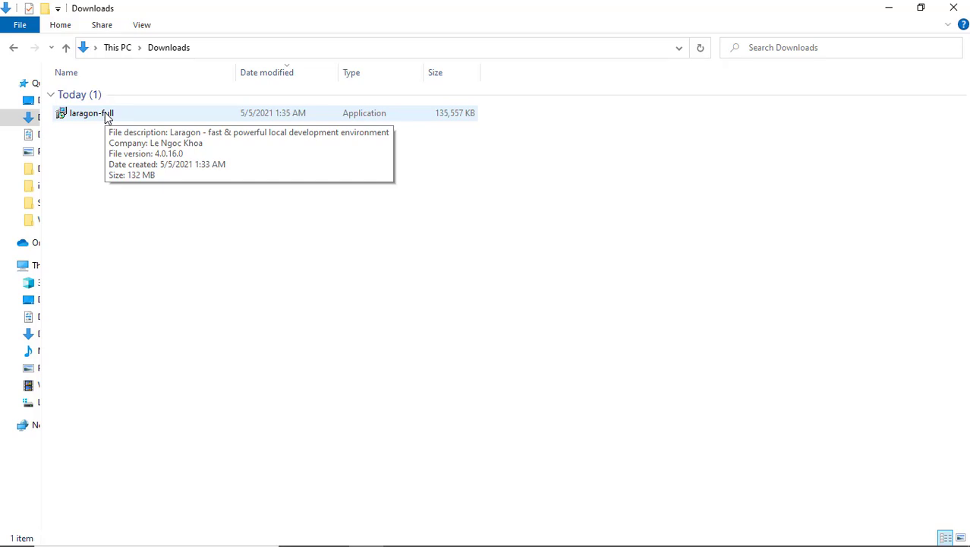
double_click(107, 118)
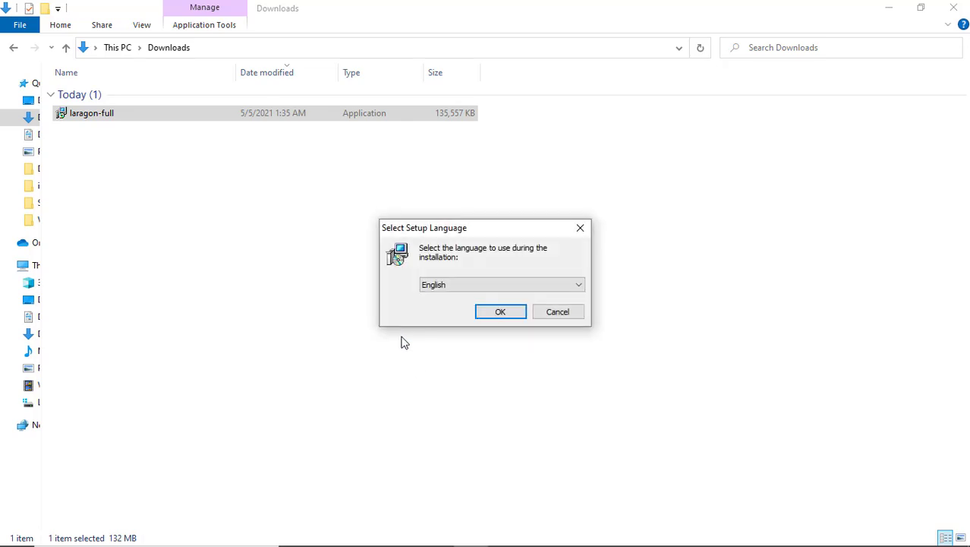
left_click(497, 313)
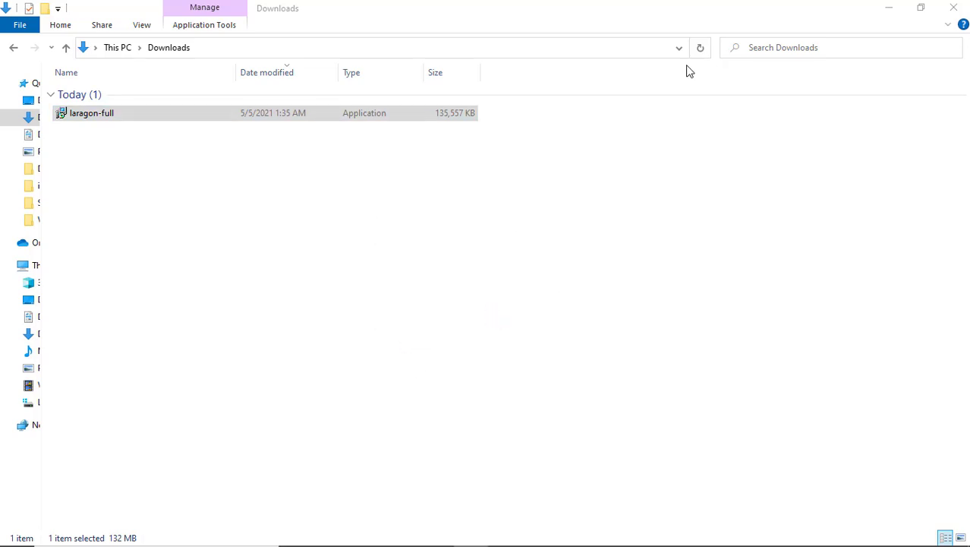
left_click_drag(497, 149, 476, 147)
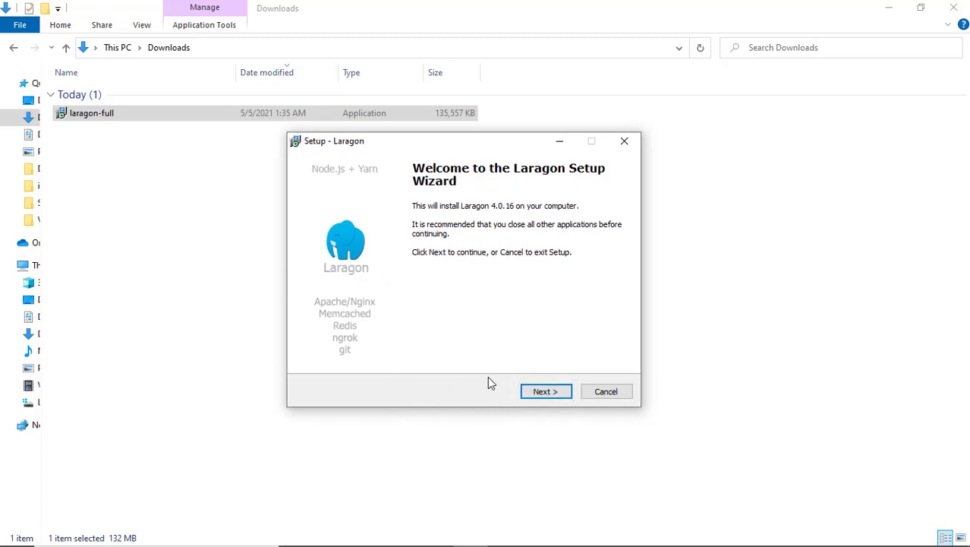
Accept C:\laragon as the destination and disable running at Windows startup and adding Notepad++ & Terminal, leaving auto virtual hosts on.
left_click(555, 393)
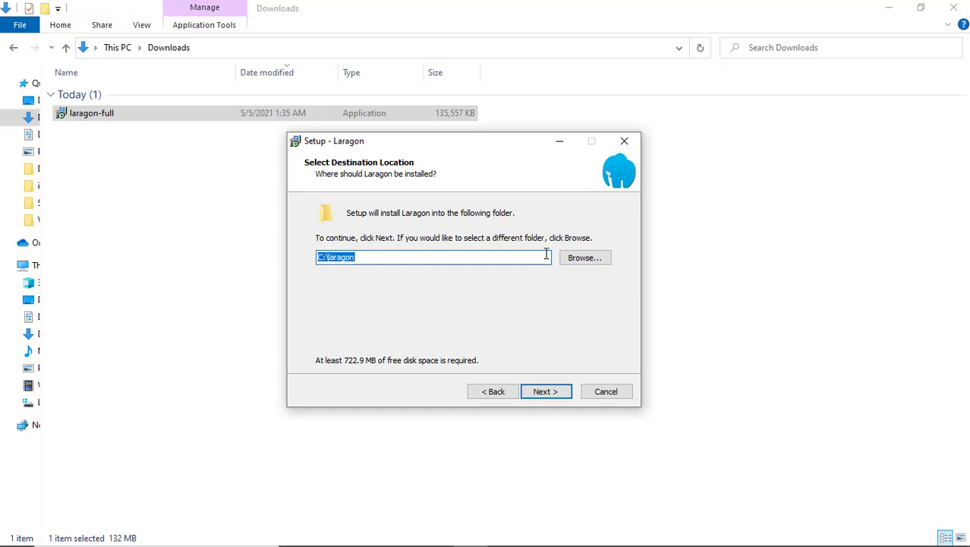
left_click(553, 394)
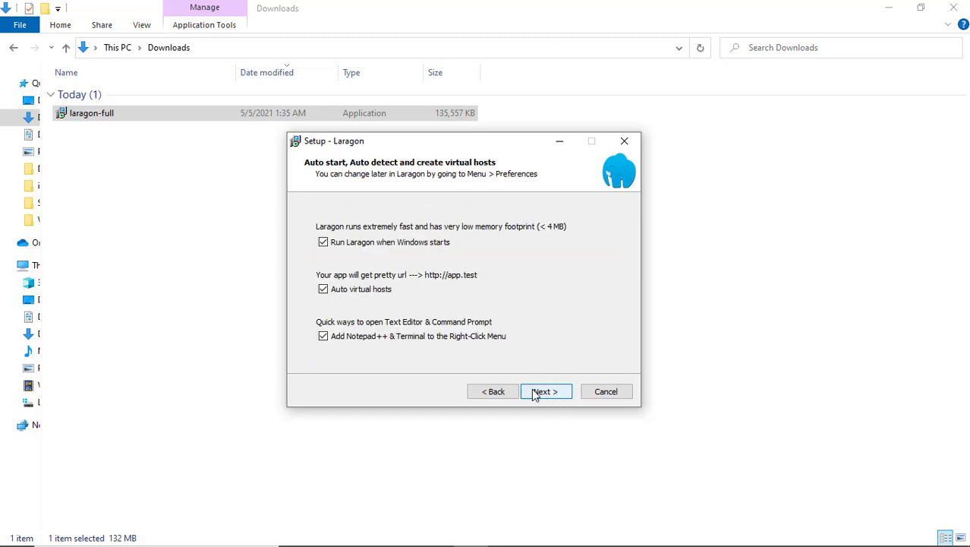
left_click(352, 341)
left_click(350, 343)
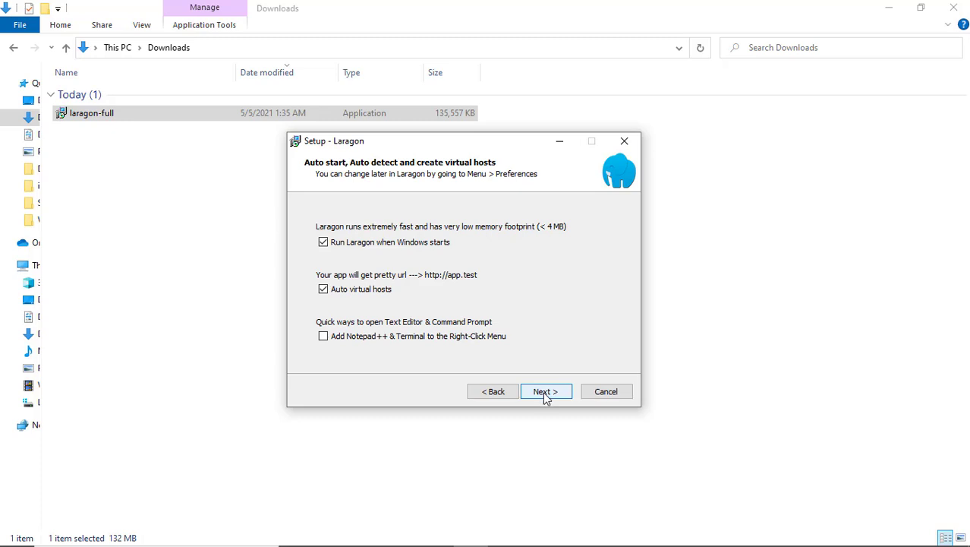
left_click(323, 243)
left_click(546, 392)
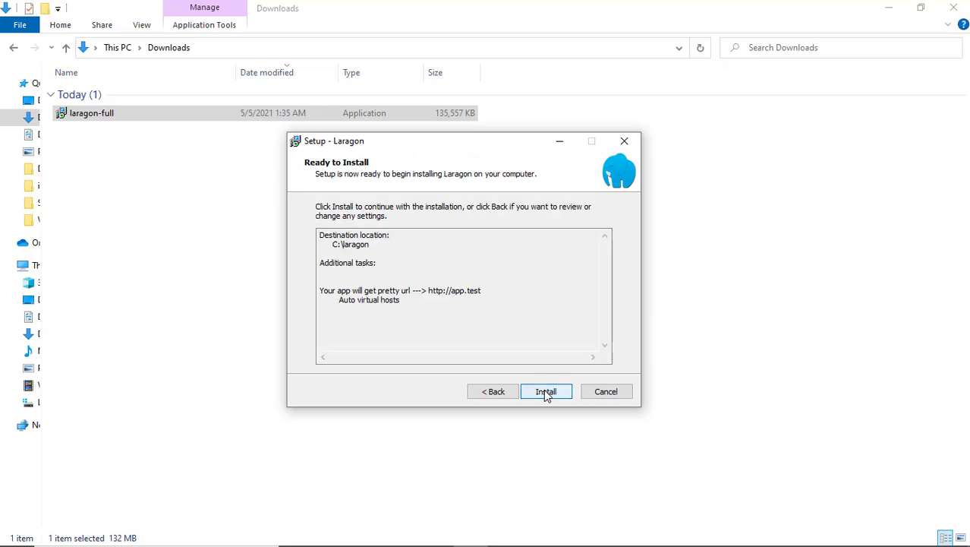
Install Laragon and finish the setup wizard, choosing to restart the computer later.
left_click(545, 393)
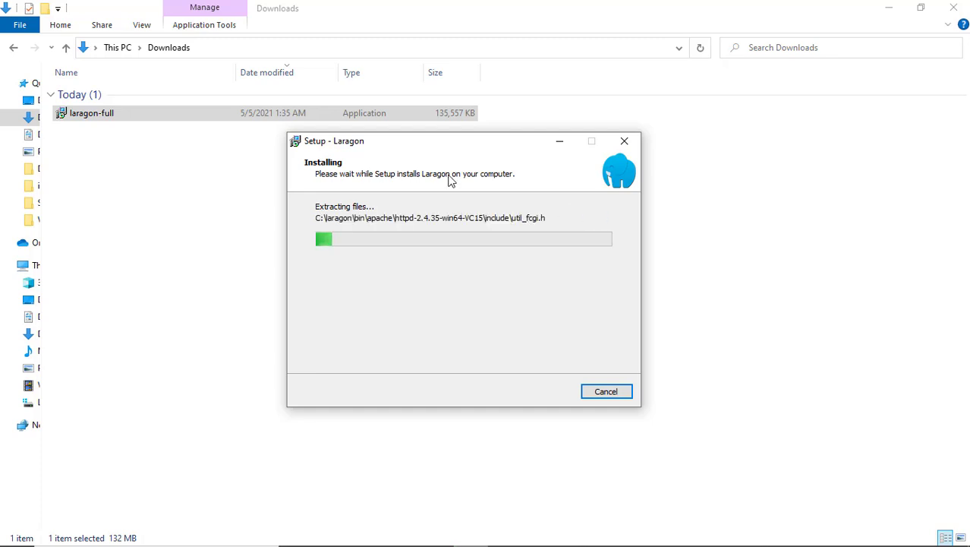
left_click_drag(432, 147, 429, 153)
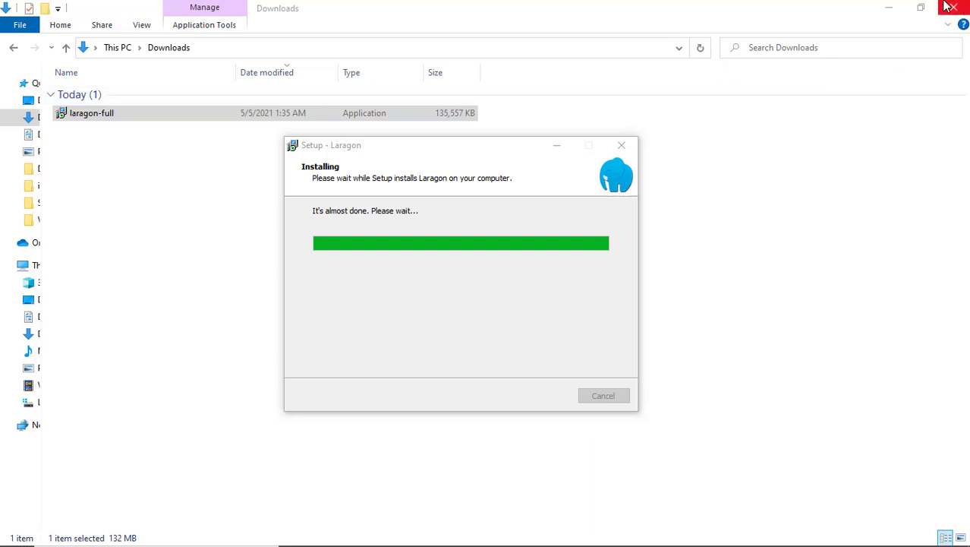
left_click(887, 9)
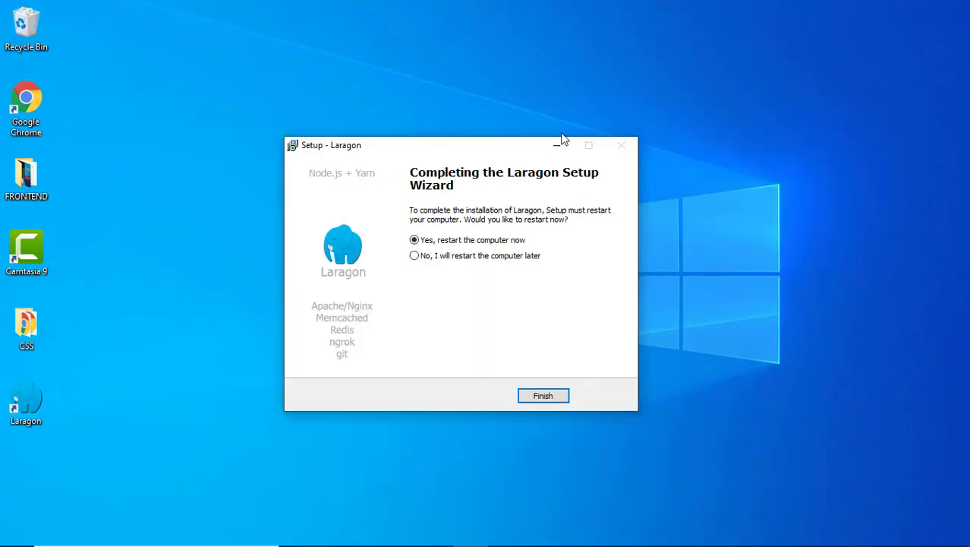
left_click_drag(494, 146, 523, 125)
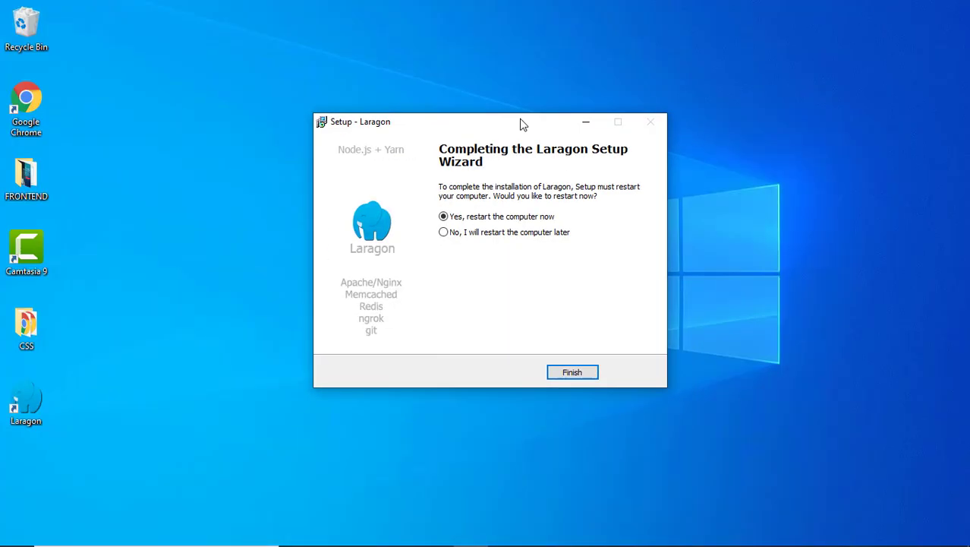
left_click(493, 234)
left_click(571, 371)
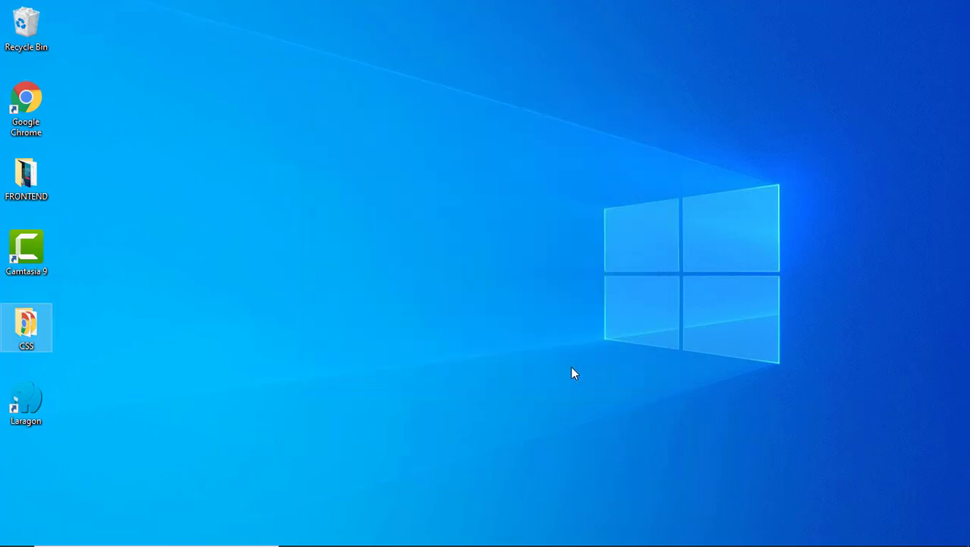
Open Laragon's terminal and check the installed Git version with git --version.
double_click(26, 407)
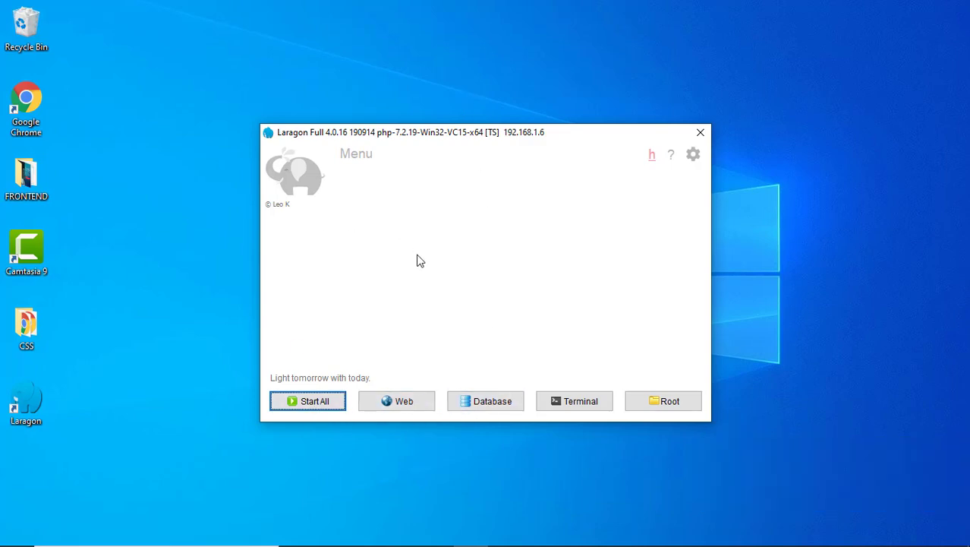
left_click(568, 405)
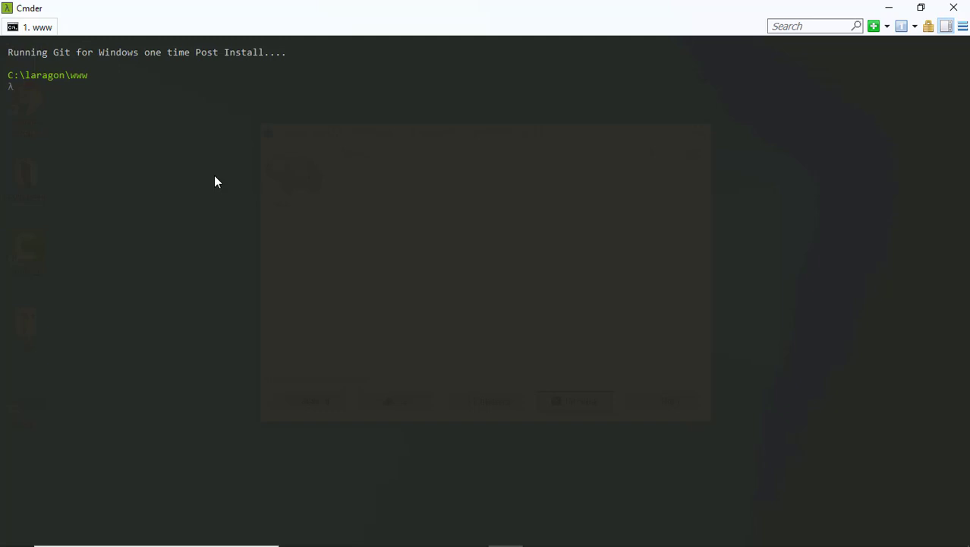
type("git --version")
key("Return")
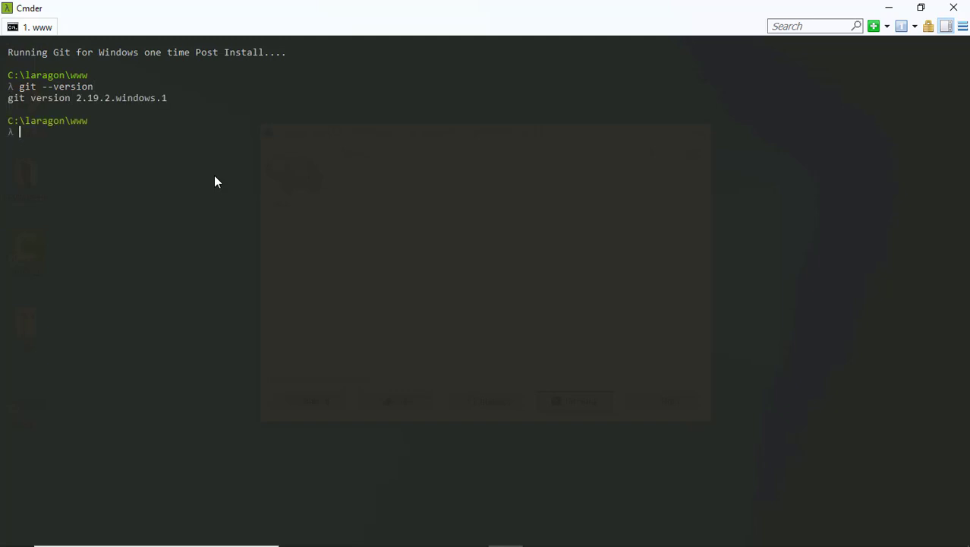
Check the installed PHP and MySQL versions with php -v and mysql --version.
type("php -v")
key("Return")
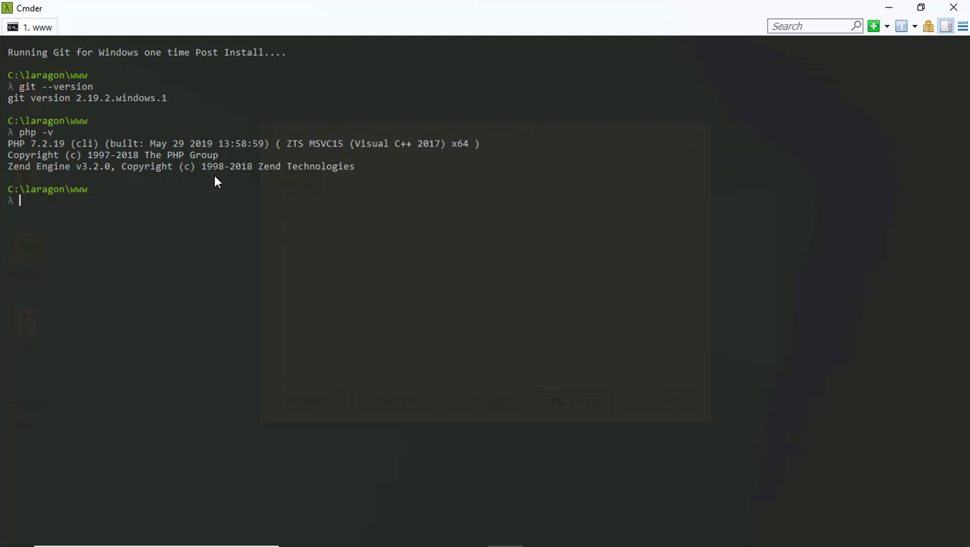
type("mysql --version")
key("Return")
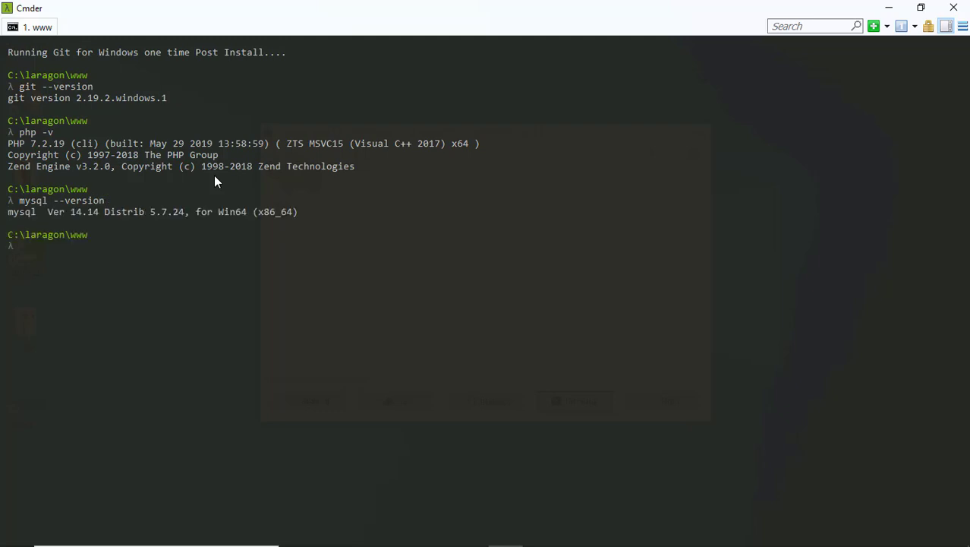
Check the installed Node.js and npm versions with node -v and npm -v.
type("node -v")
key("Return")
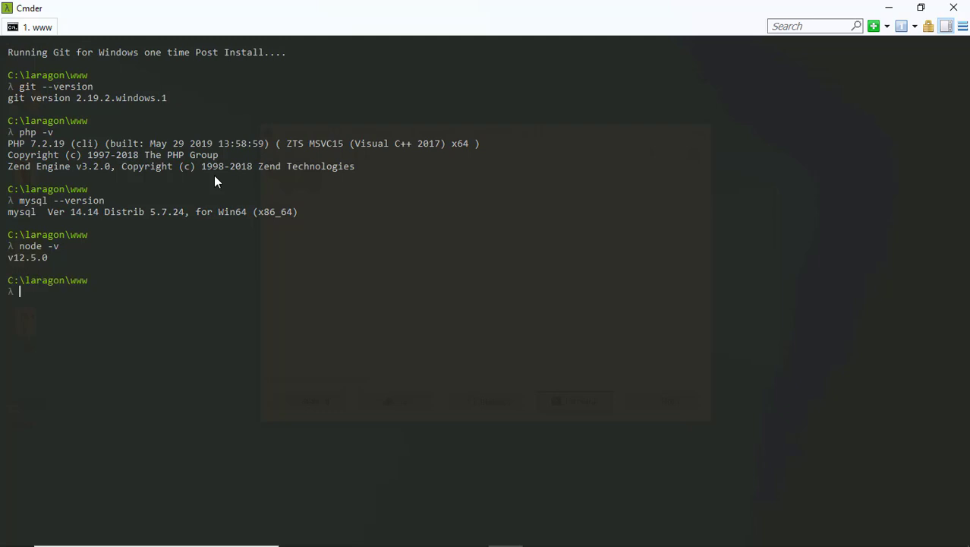
type("npm -v")
key("Return")
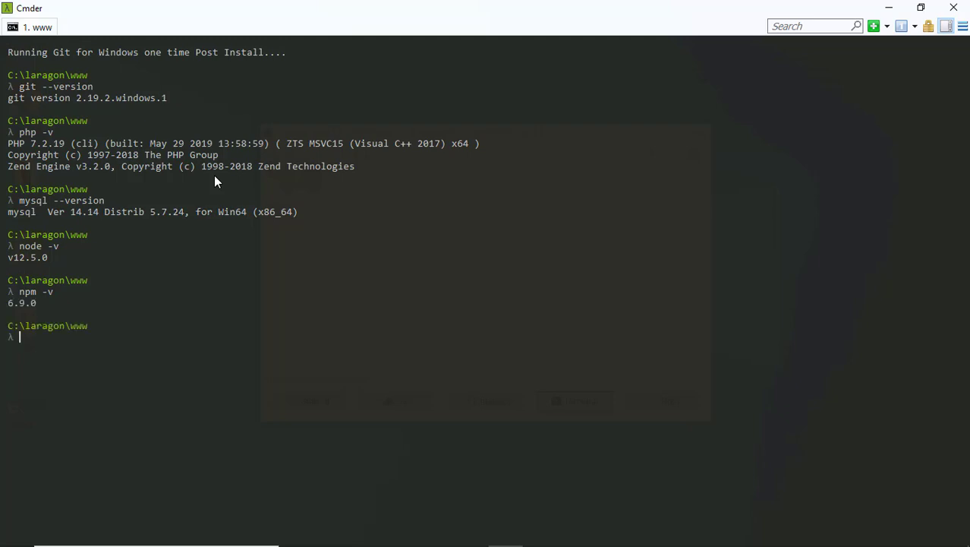
Check the installed Nginx version with nginx -v.
type("nginx -f")
key("Return")
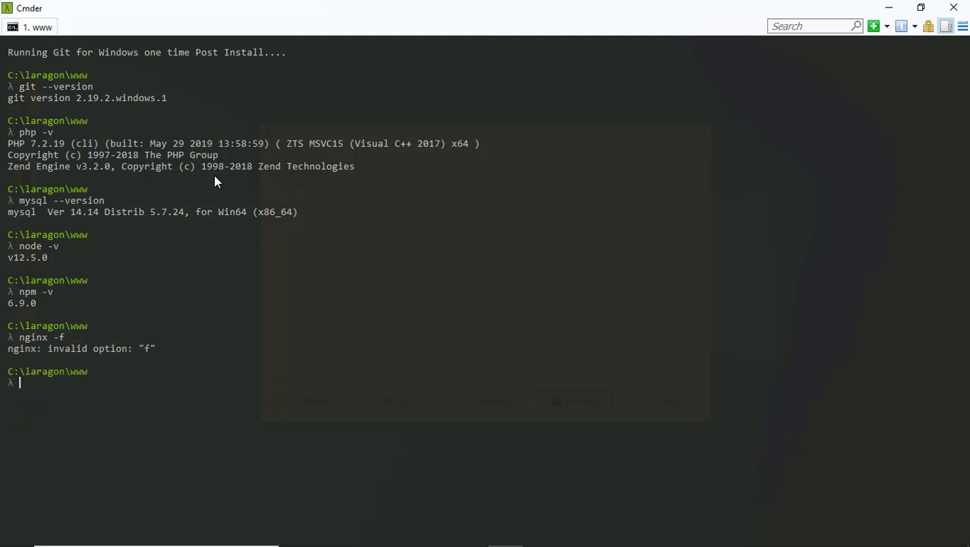
key("Up")
key("BackSpace")
type("v")
key("Return")
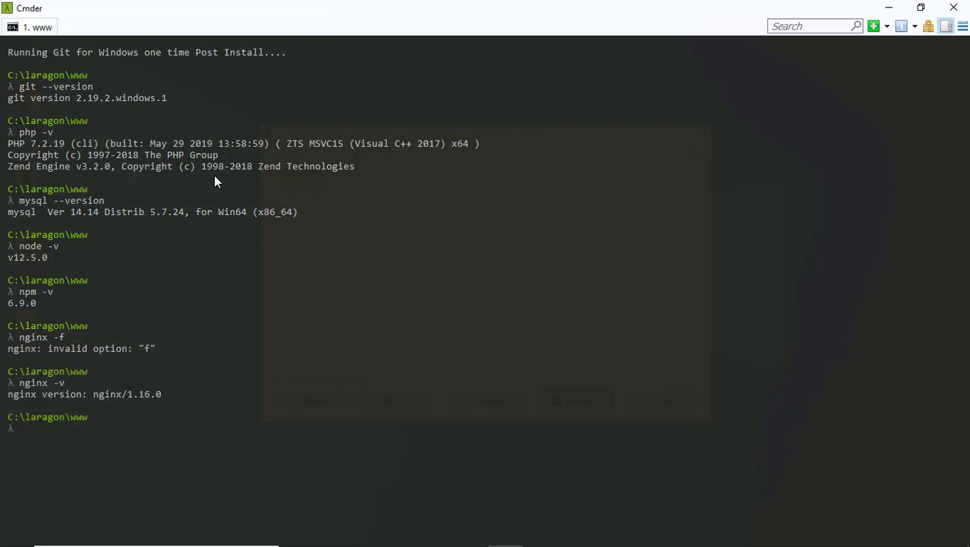
Try to autocomplete a command beginning with apa, and clear the terminal screen.
type("apa")
key("Tab")
key("Tab")
key("Tab")
key("Escape")
key("ctrl+l")
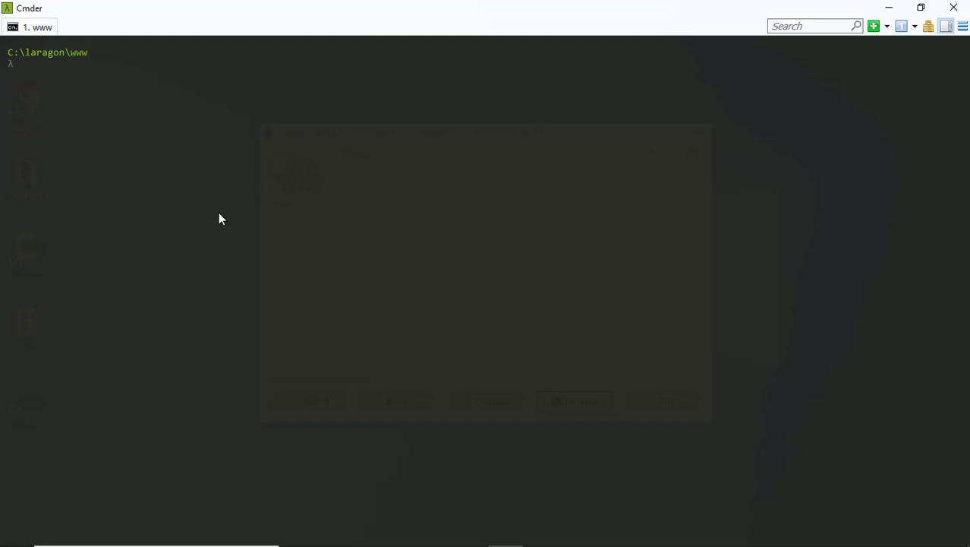
Look back through the earlier version-check output in the terminal.
scroll(212, 215, "up", 5)
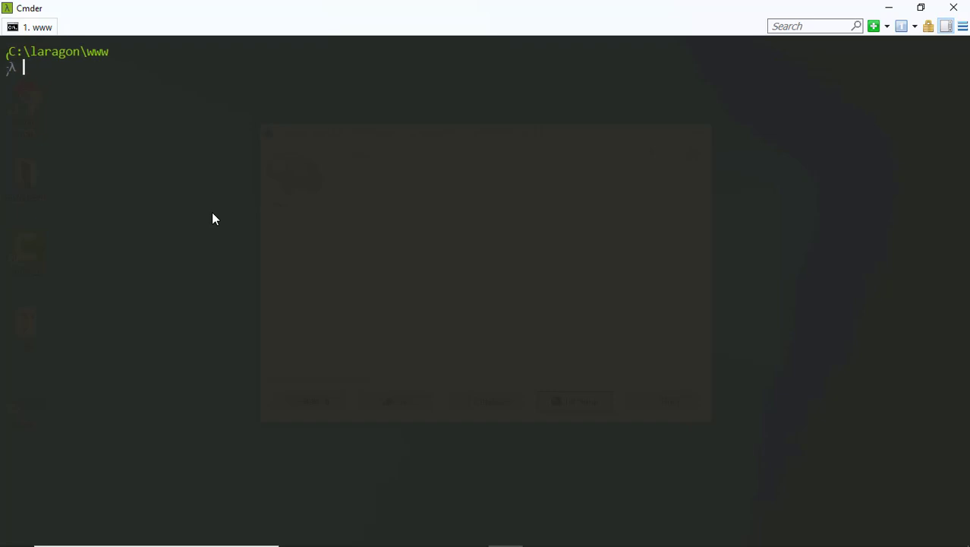
scroll(212, 219, "down", 3)
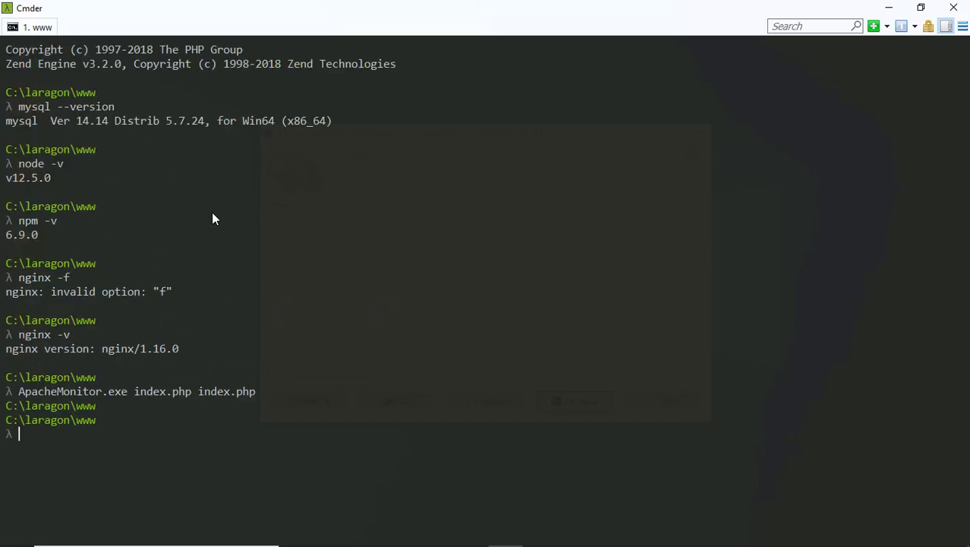
scroll(209, 222, "down", 3)
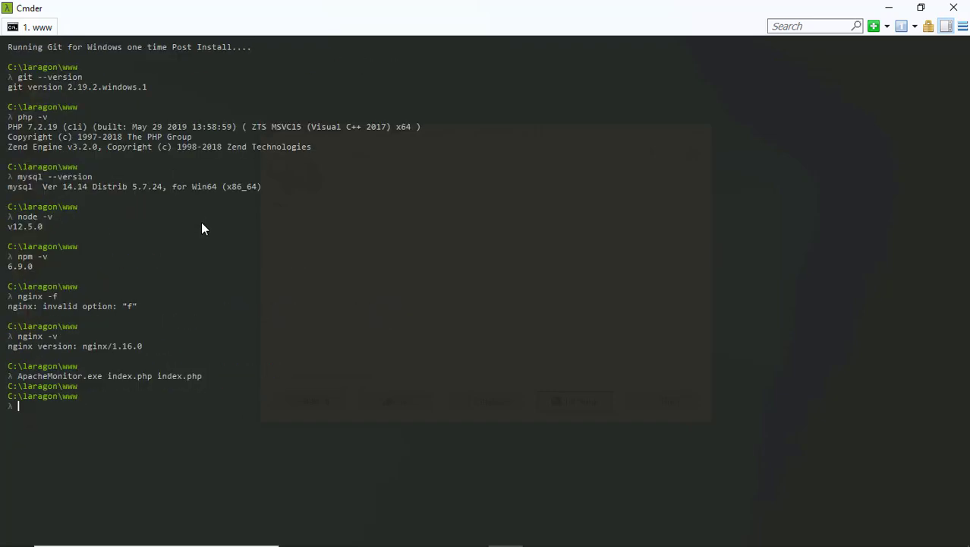
scroll(202, 228, "up", 2)
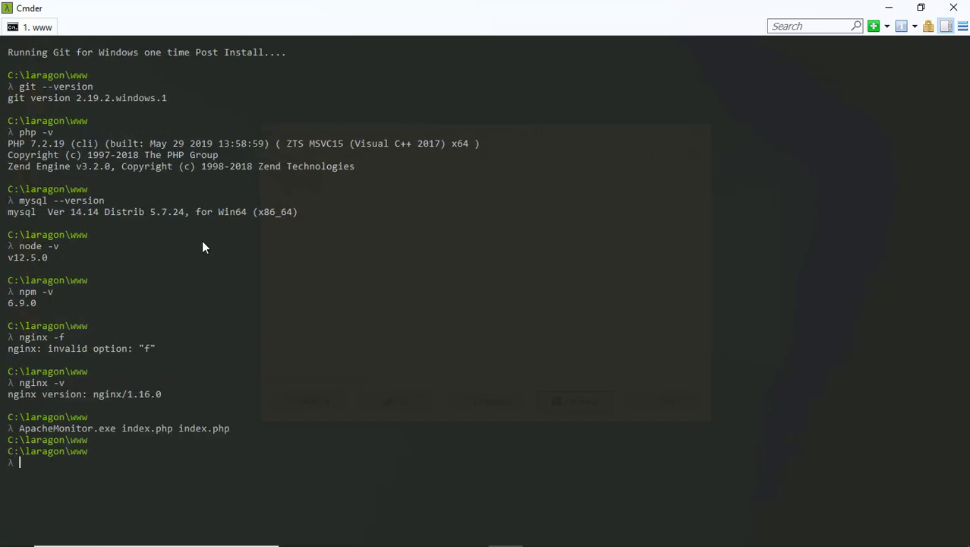
scroll(203, 245, "down", 6)
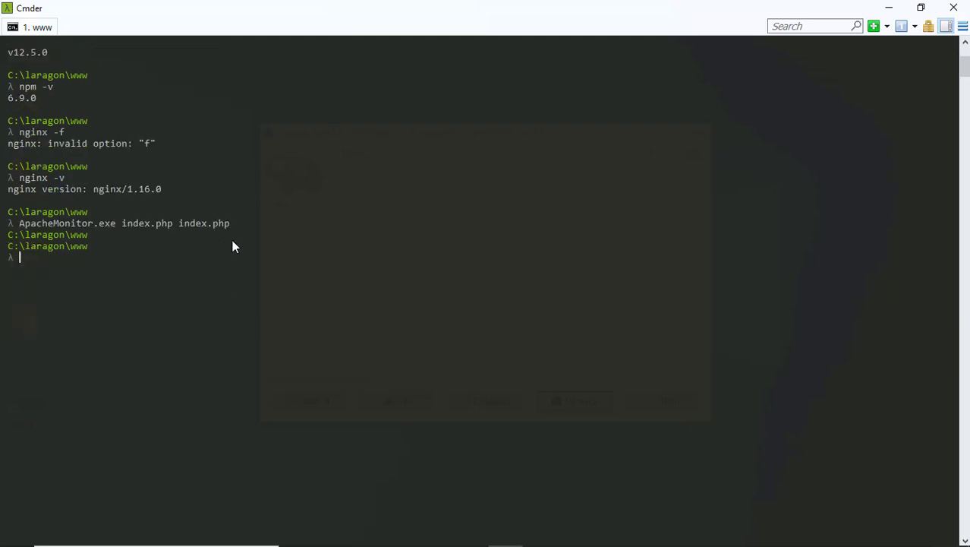
scroll(233, 235, "up", 3)
scroll(232, 243, "down", 5)
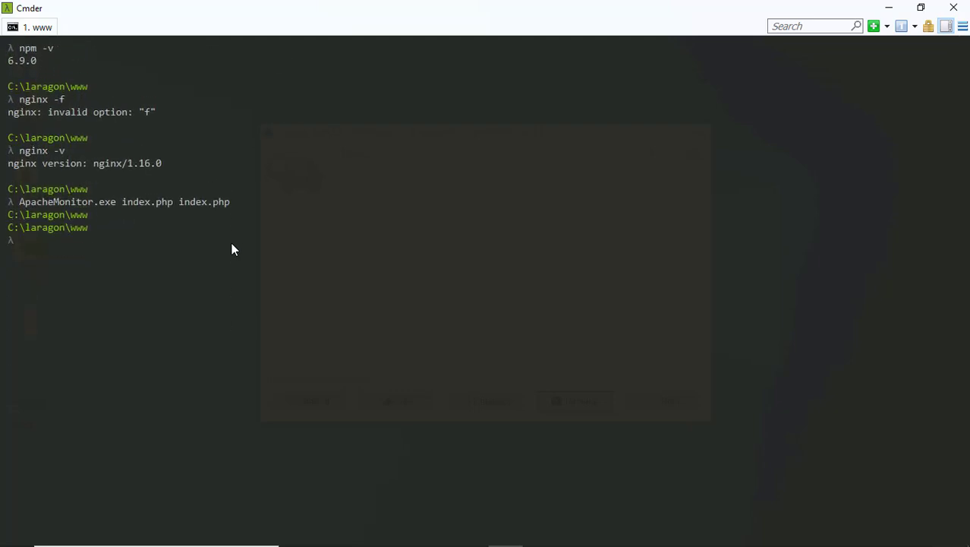
scroll(232, 244, "down", 3)
type("git")
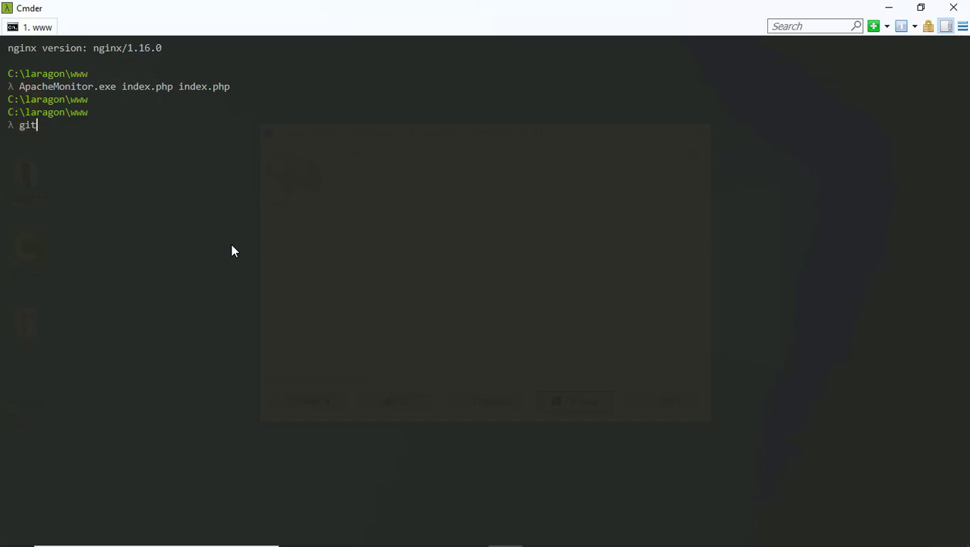
key("BackSpace")
key("BackSpace")
key("BackSpace")
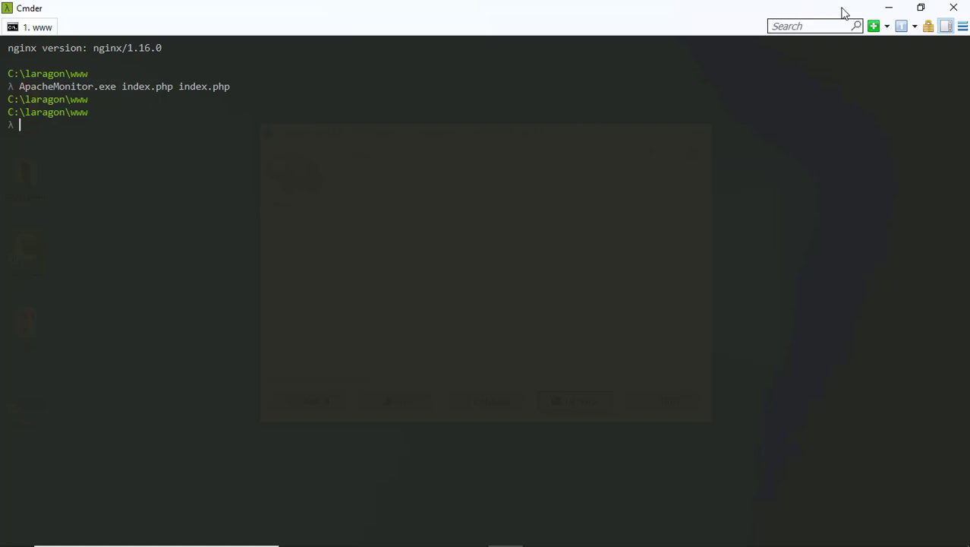
Minimize the terminal, move the Laragon window higher on the desktop, and open Laragon's preferences.
left_click(888, 8)
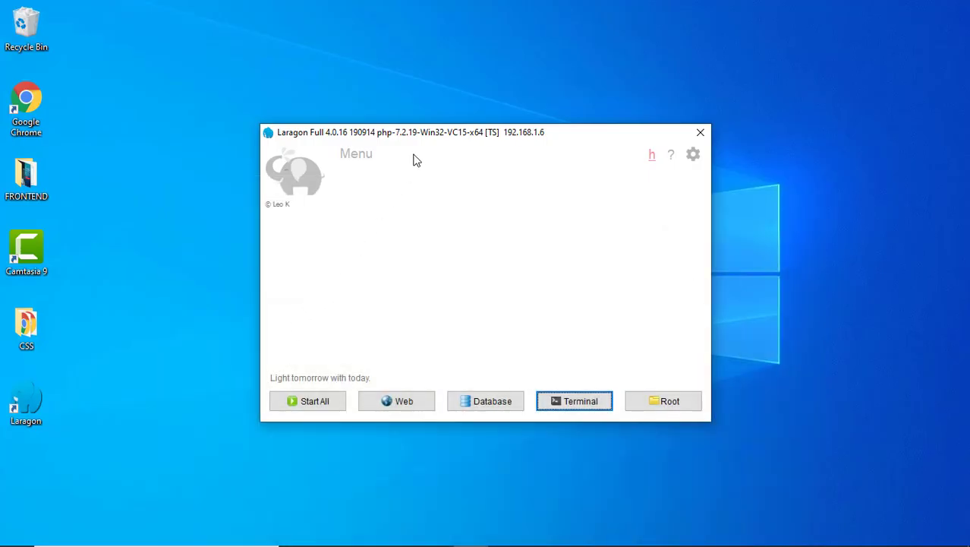
left_click_drag(439, 130, 442, 99)
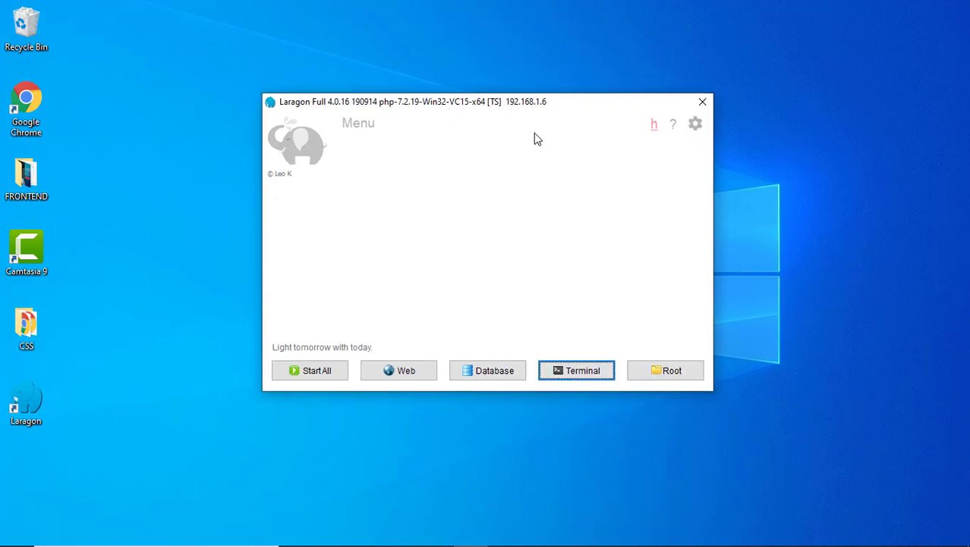
left_click_drag(539, 108, 531, 82)
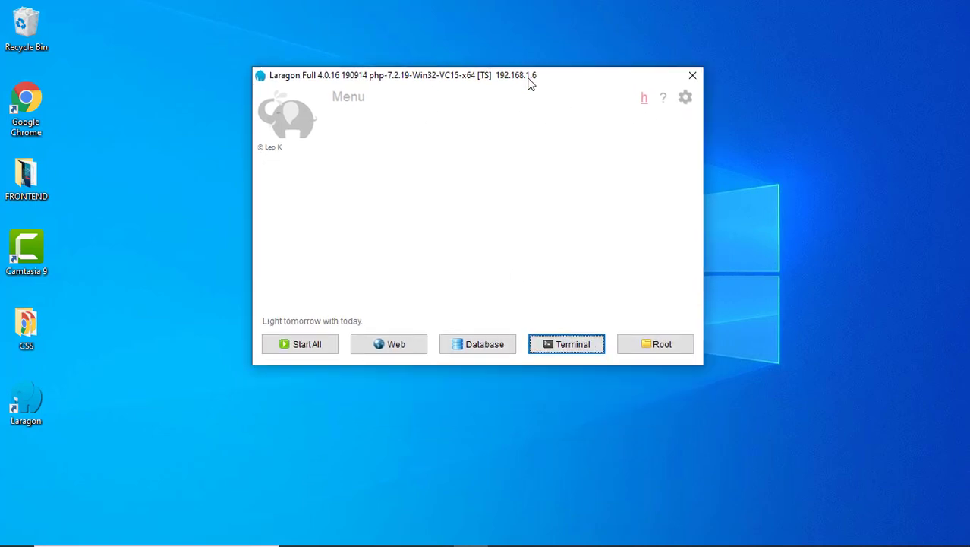
left_click(686, 99)
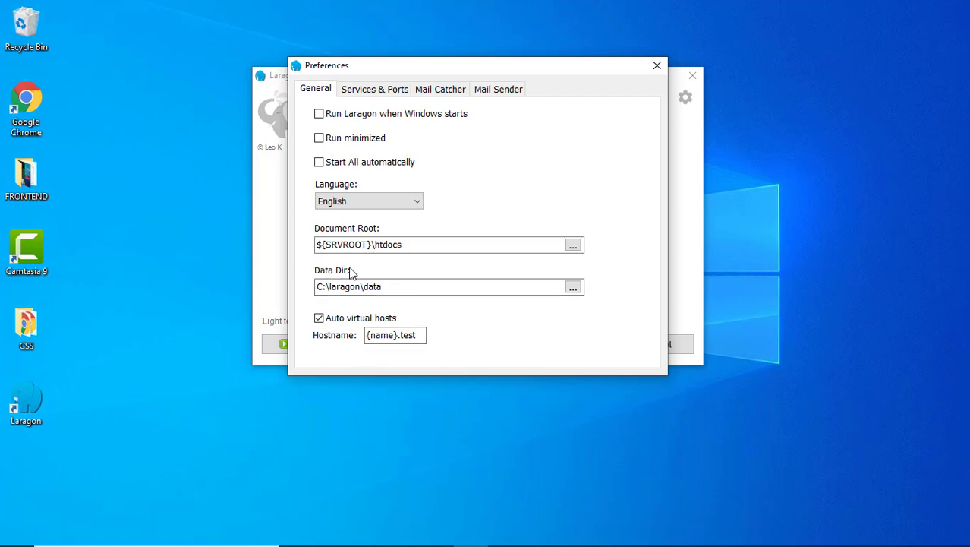
left_click(385, 286)
double_click(372, 286)
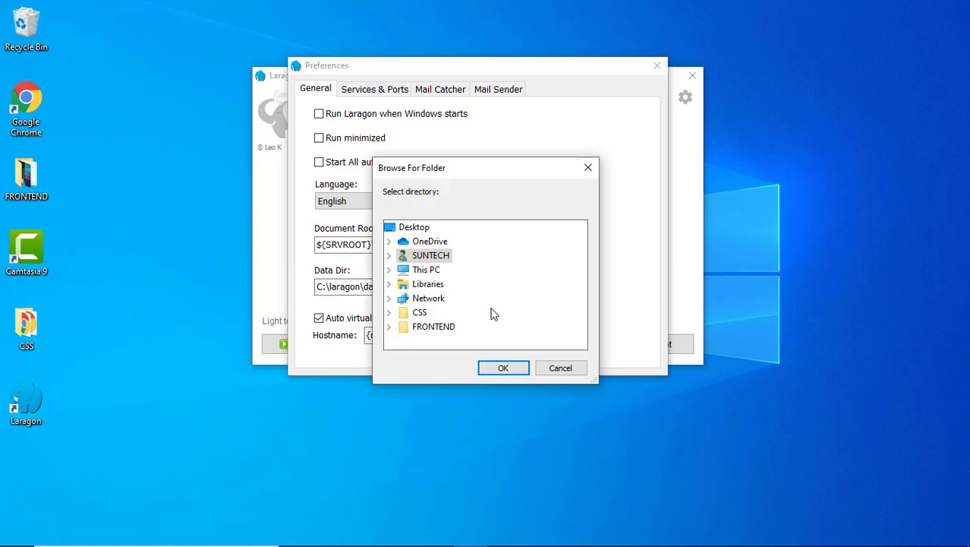
left_click(561, 368)
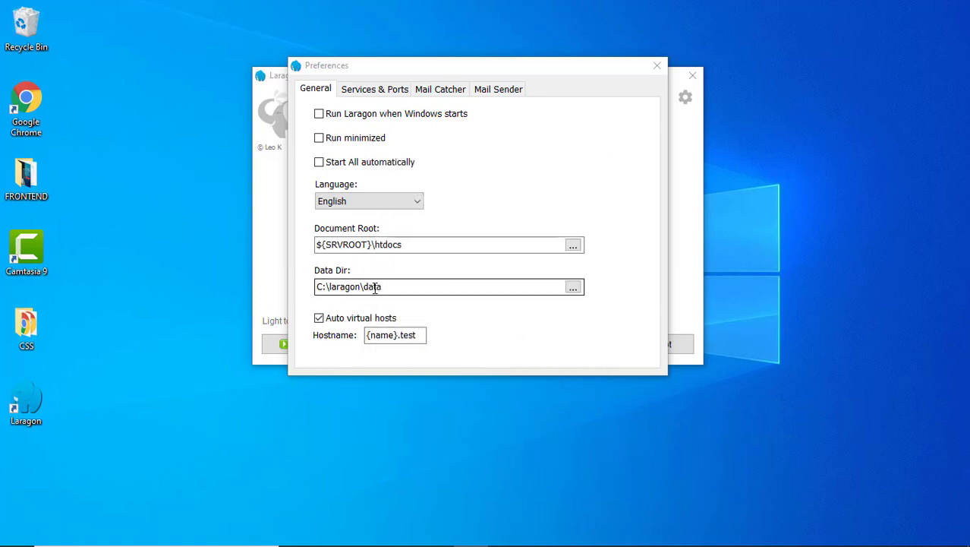
left_click(374, 287)
left_click(562, 369)
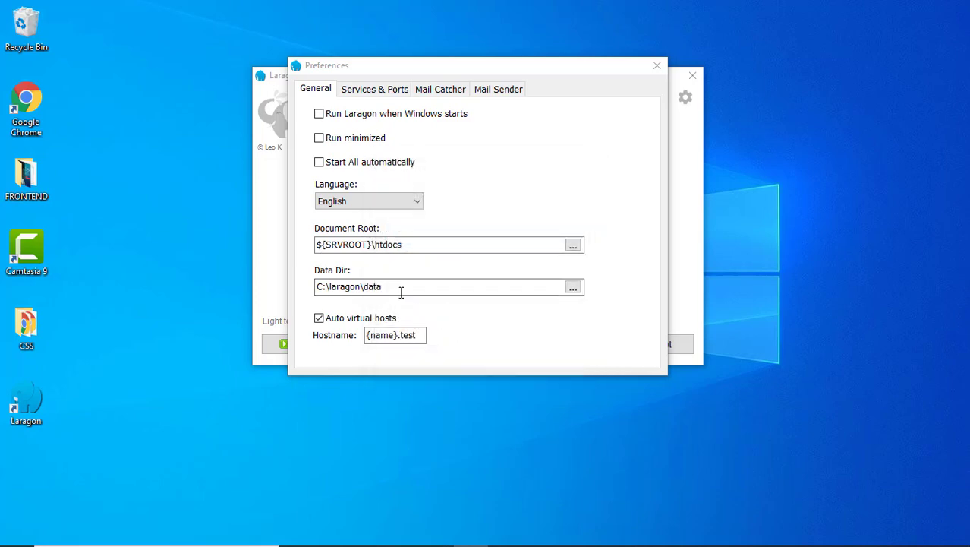
left_click(574, 246)
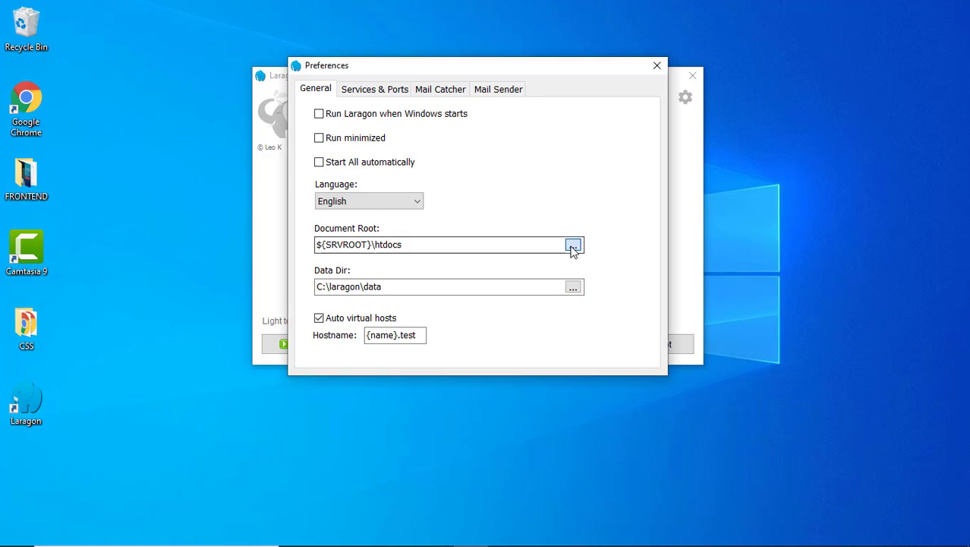
left_click(587, 170)
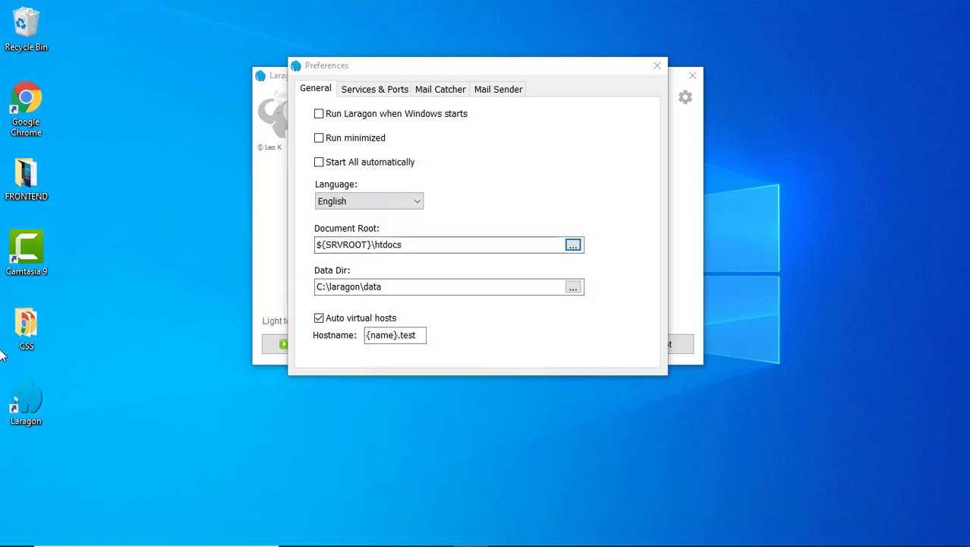
Browse to C:\laragon in File Explorer and look at the contents of its www folder.
mouse_move(257, 524)
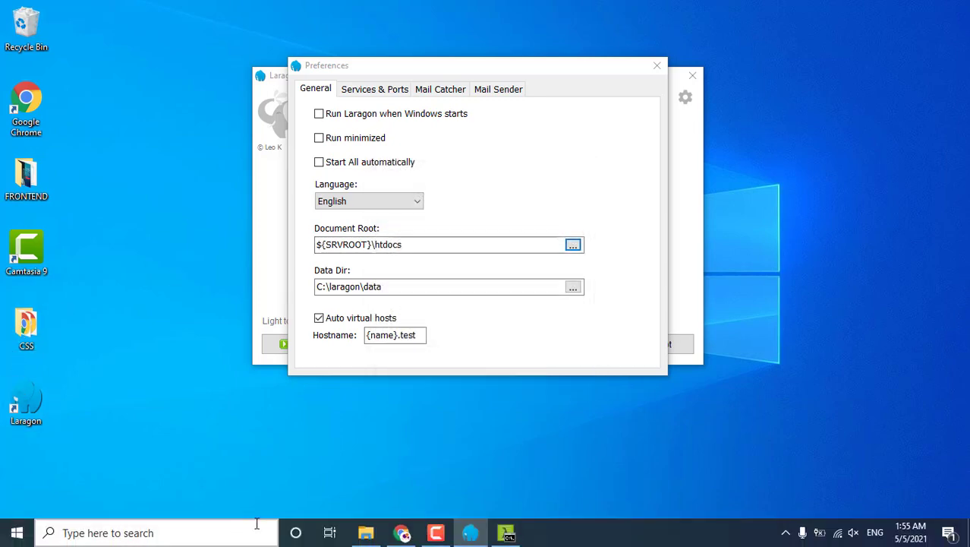
left_click(366, 532)
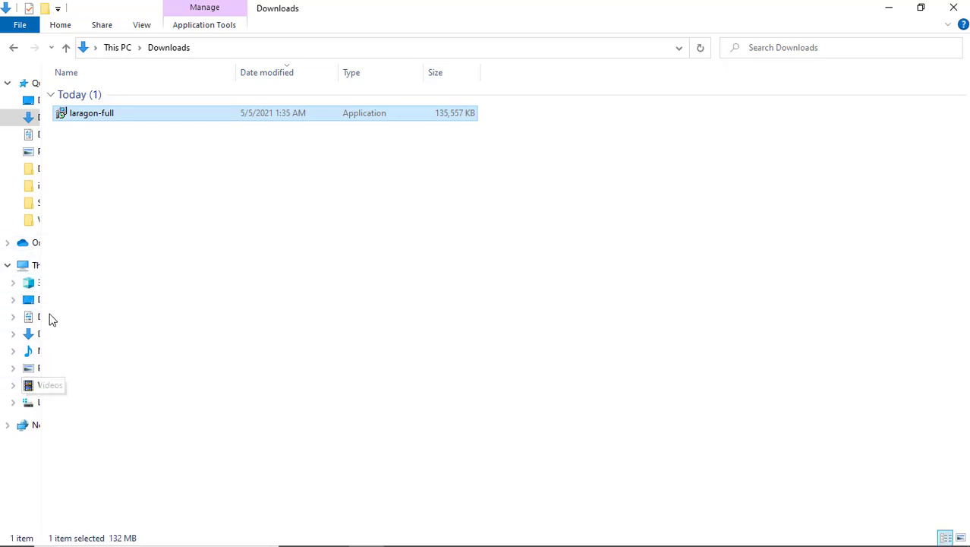
left_click_drag(40, 310, 106, 309)
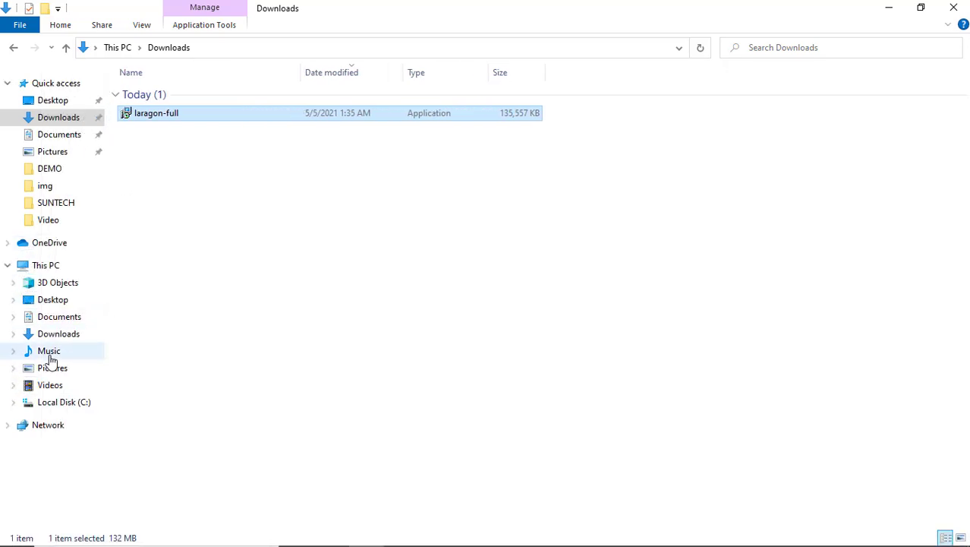
left_click(61, 403)
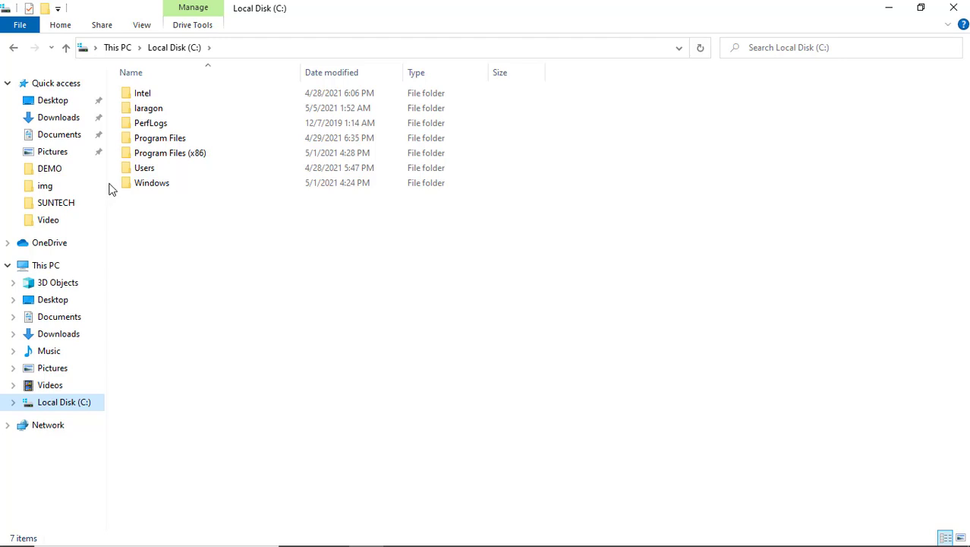
left_click_drag(105, 182, 39, 182)
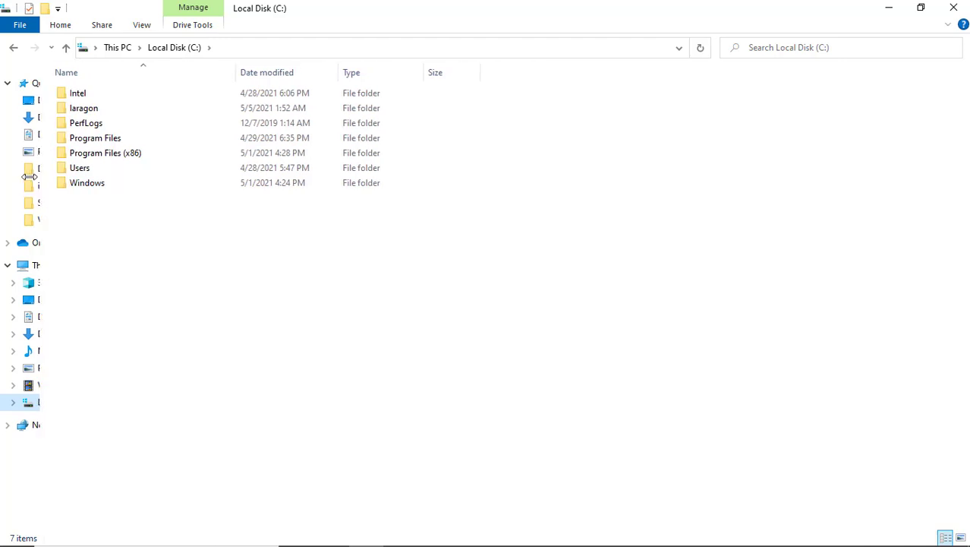
double_click(79, 109)
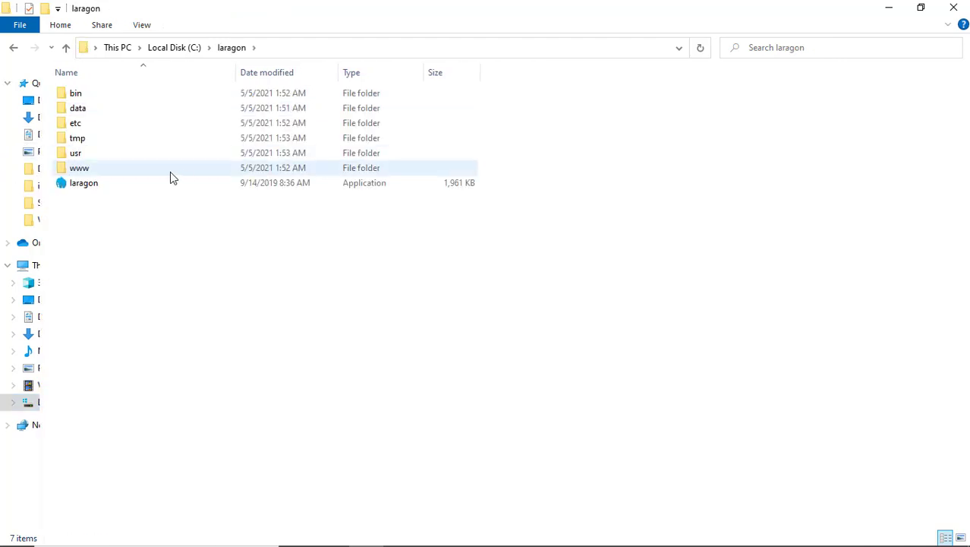
double_click(112, 170)
left_click(232, 48)
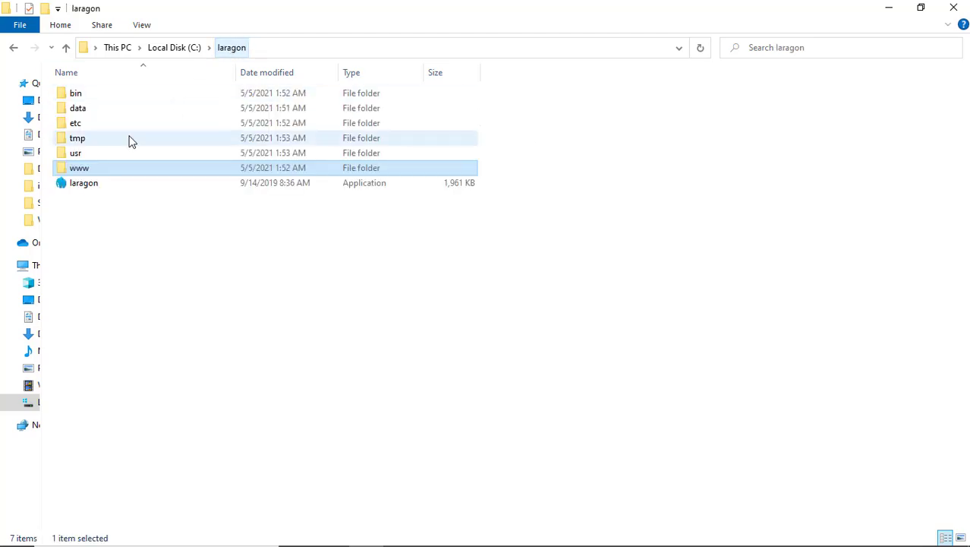
double_click(89, 173)
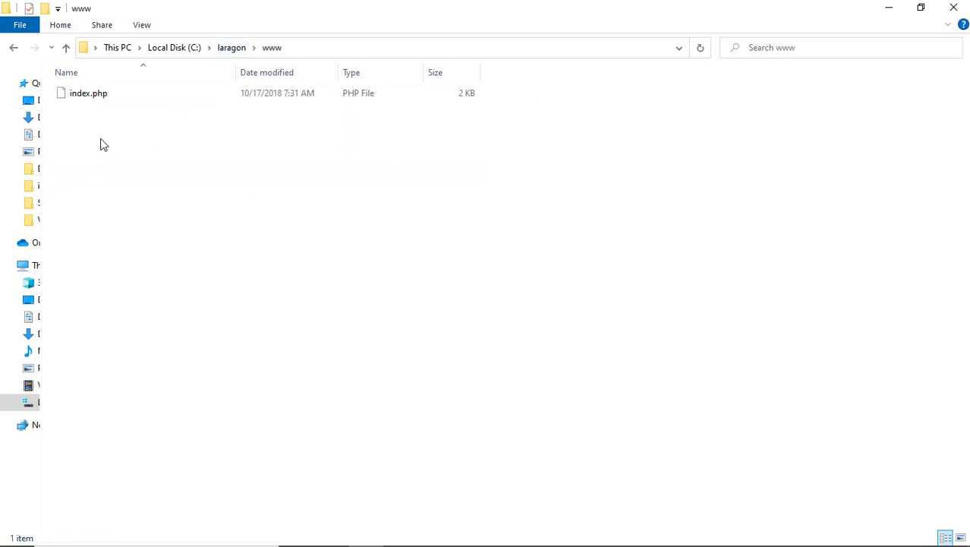
left_click(234, 49)
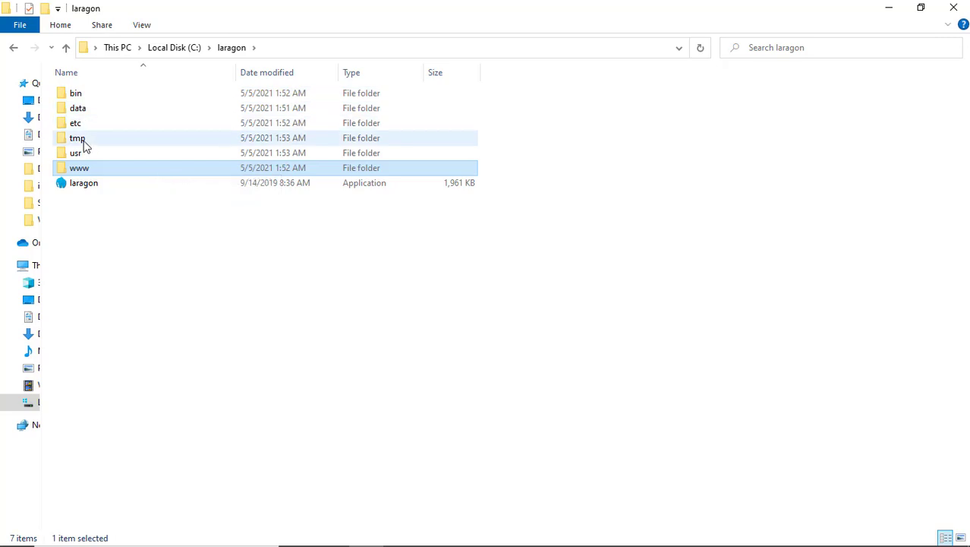
Switch back to Laragon's preferences and open the Document Root folder selection, leaving it without choosing a folder.
mouse_move(362, 537)
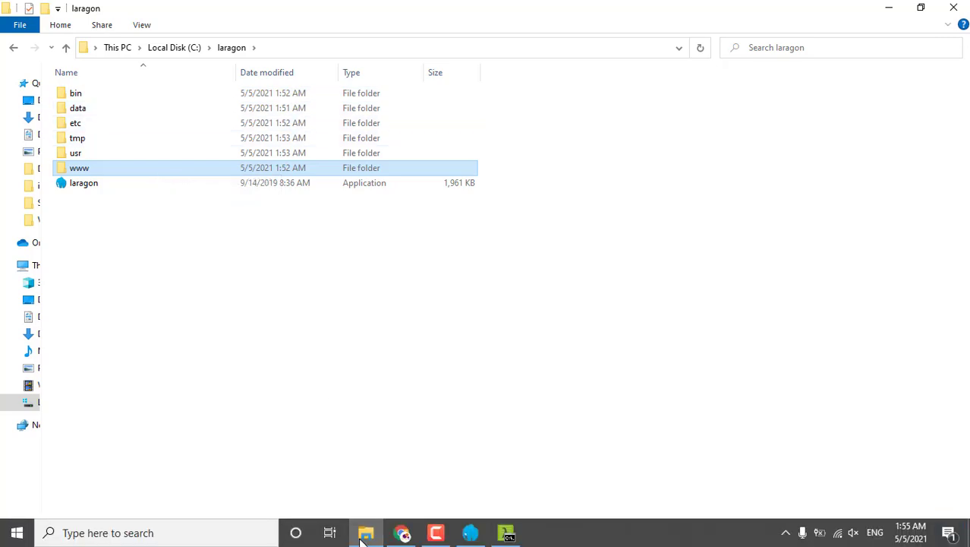
left_click(506, 533)
left_click(470, 533)
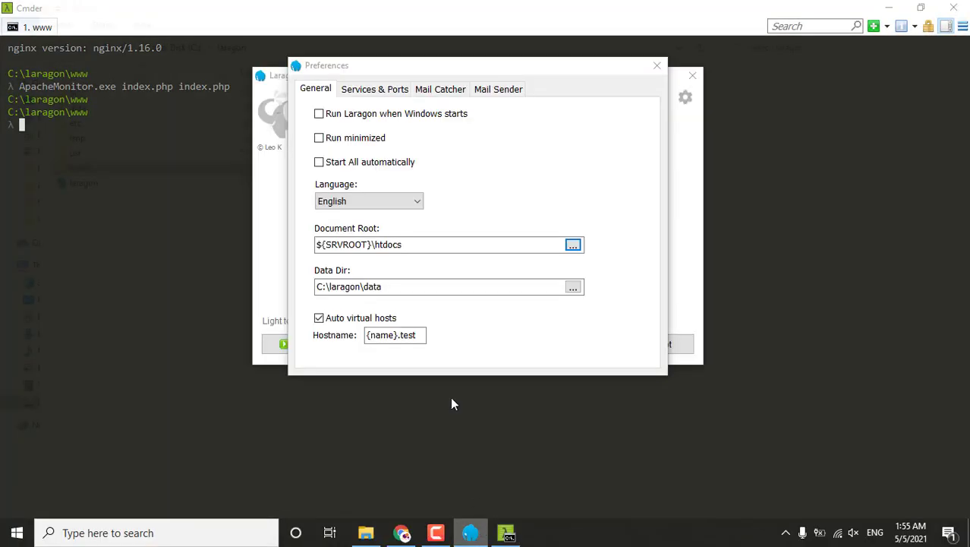
left_click(574, 244)
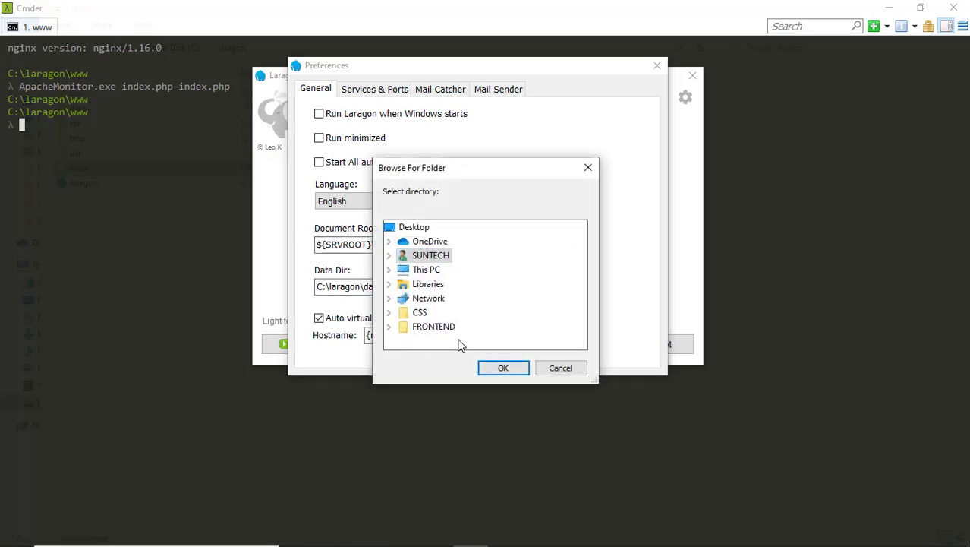
left_click(559, 368)
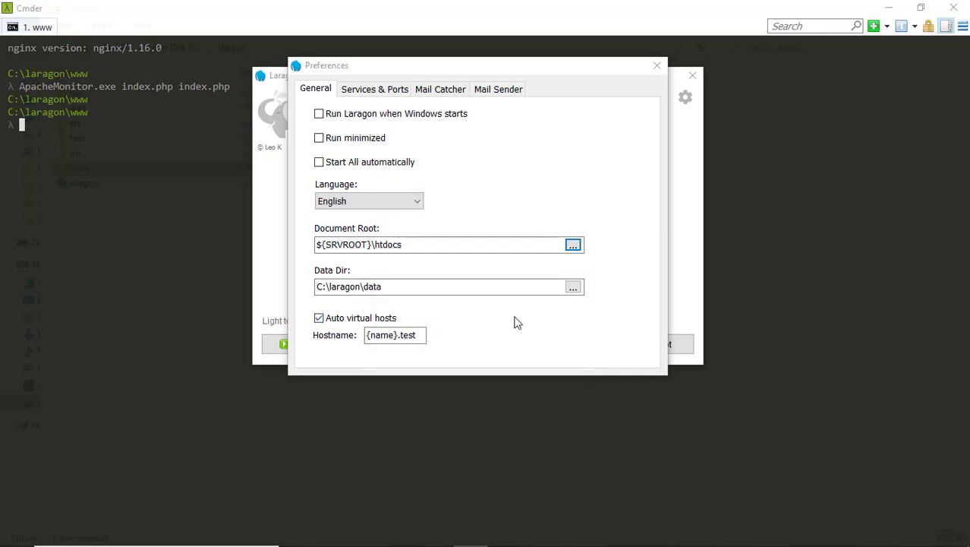
Set the Document Root to the C:\laragon\www folder.
left_click(574, 245)
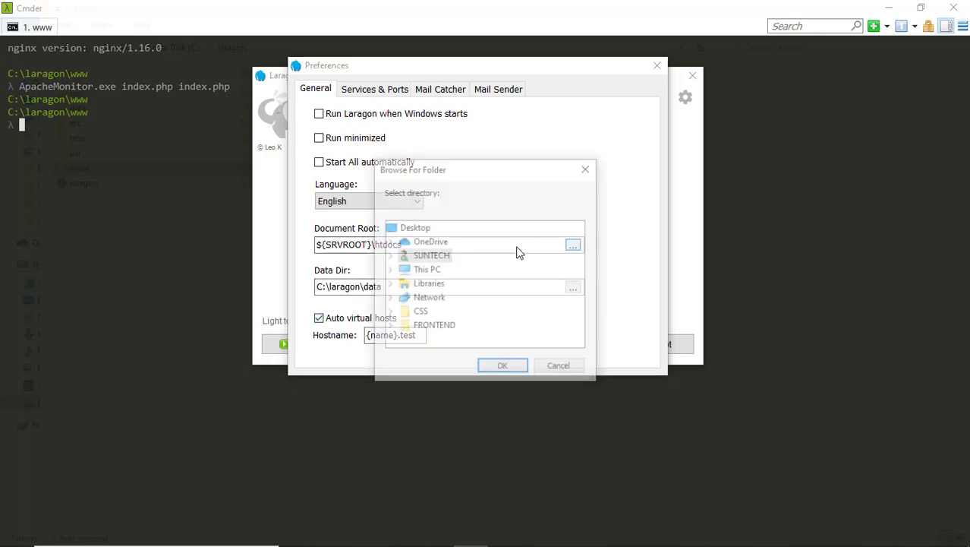
double_click(440, 270)
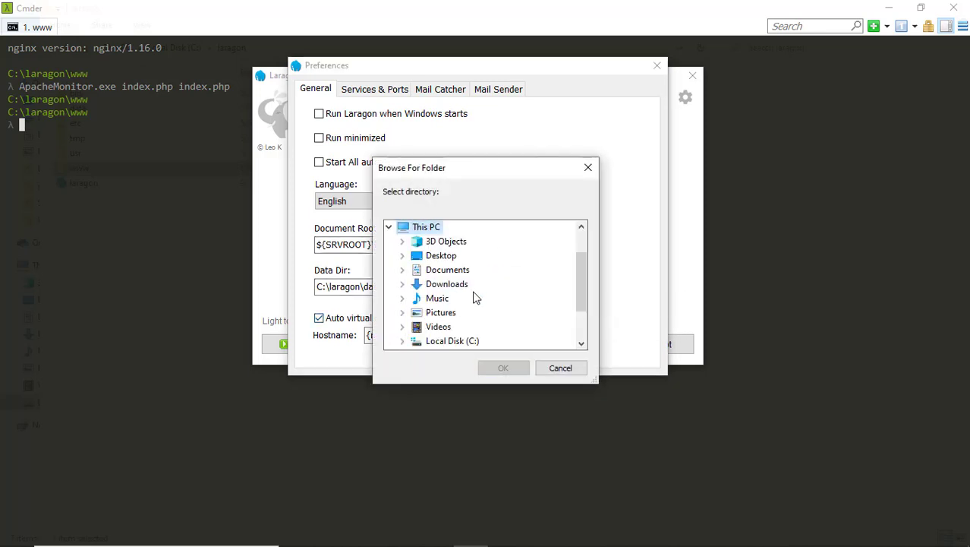
scroll(463, 300, "down", 1)
double_click(465, 298)
scroll(487, 302, "down", 1)
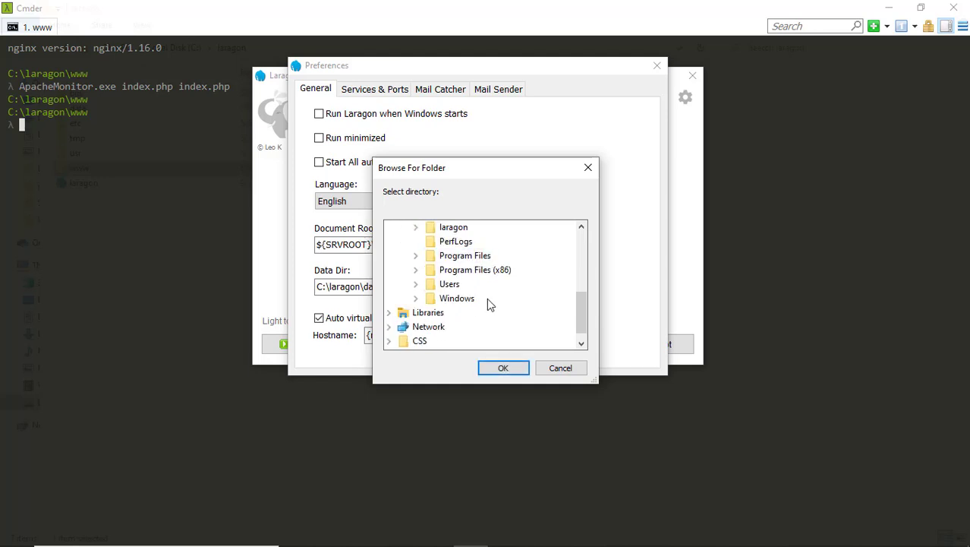
scroll(481, 298, "up", 1)
double_click(454, 270)
scroll(514, 288, "down", 2)
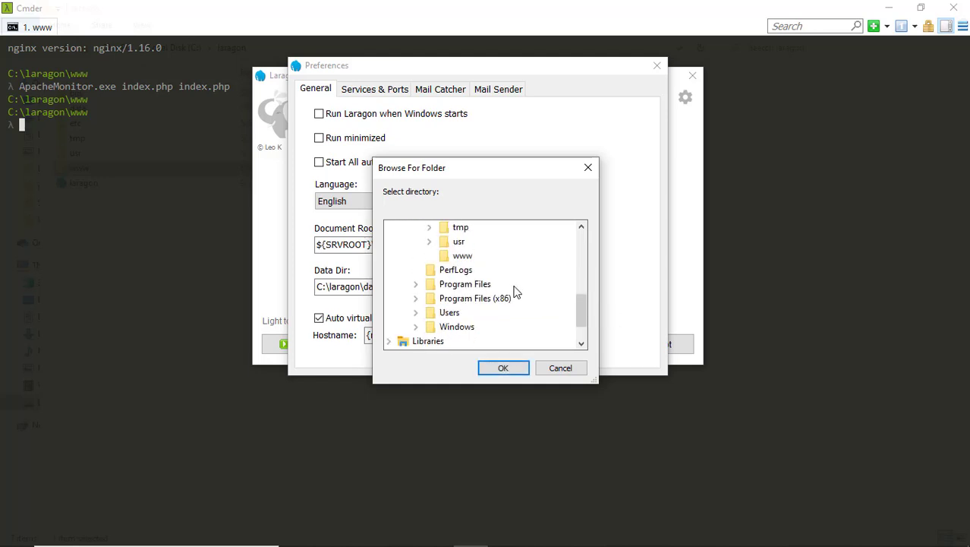
scroll(456, 296, "up", 1)
scroll(530, 298, "down", 2)
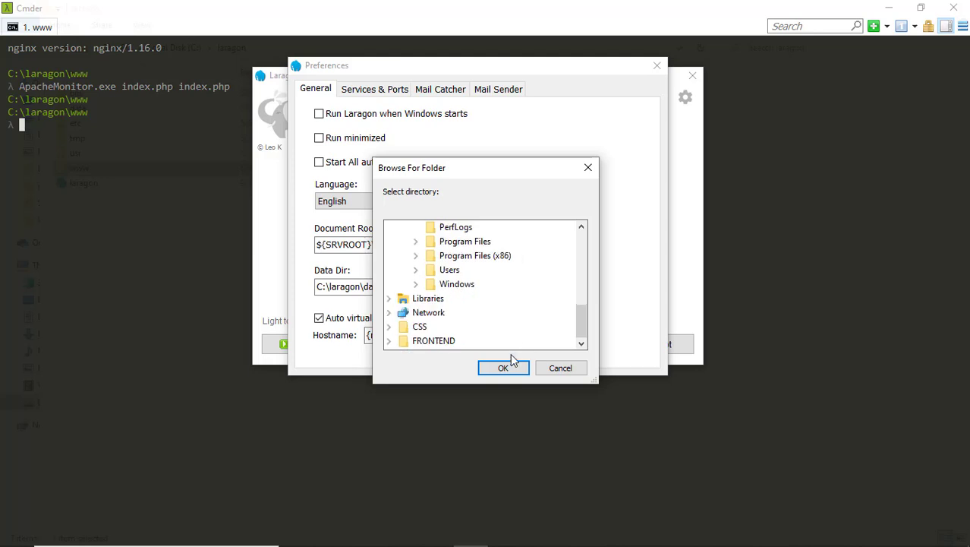
left_click(504, 367)
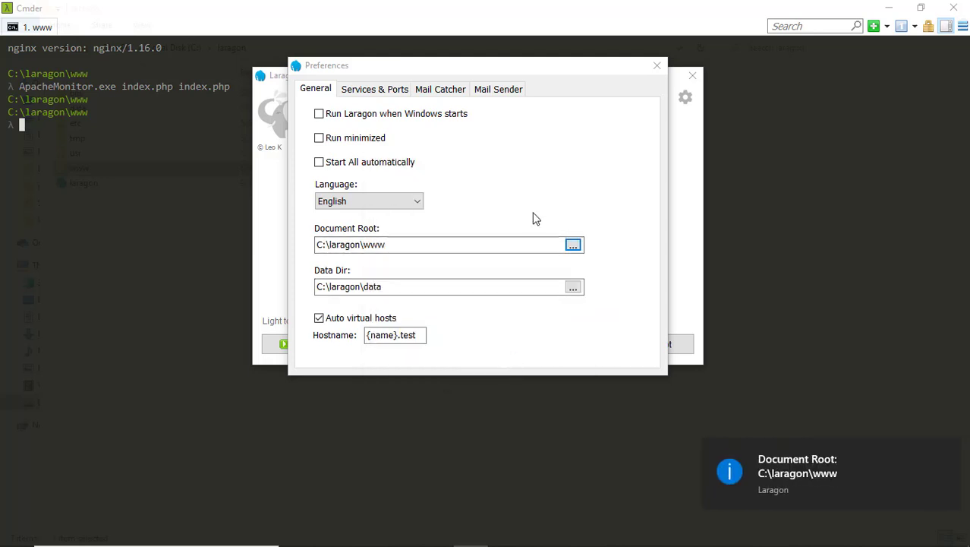
Examine the name and domain parts of the Hostname template for auto virtual hosts.
left_click(404, 337)
double_click(404, 337)
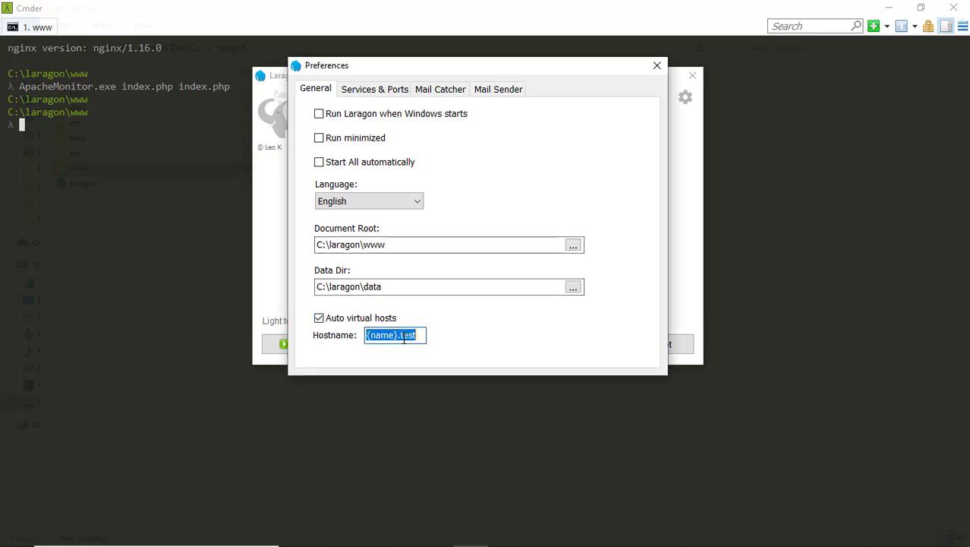
left_click_drag(403, 339, 424, 335)
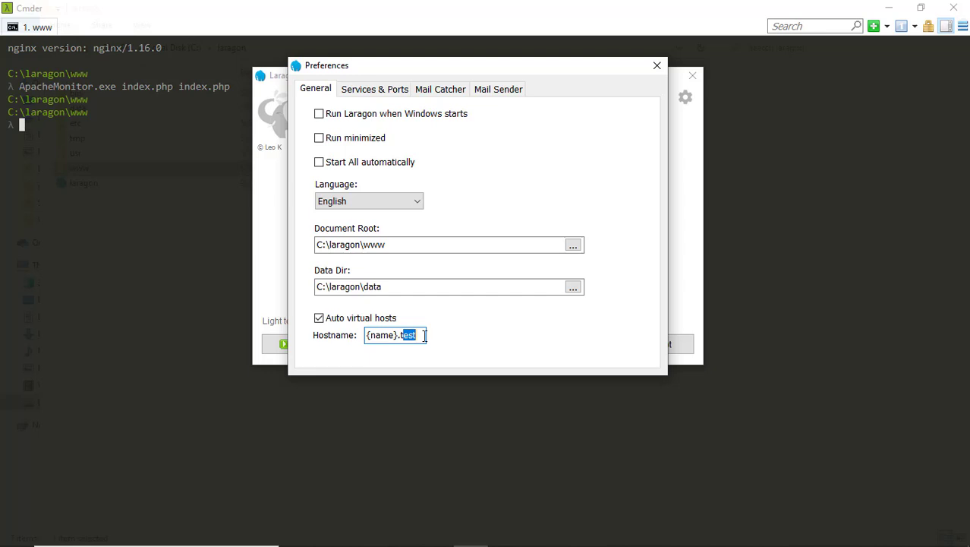
double_click(415, 334)
left_click(415, 335)
double_click(385, 335)
left_click(402, 335)
left_click_drag(396, 337, 343, 337)
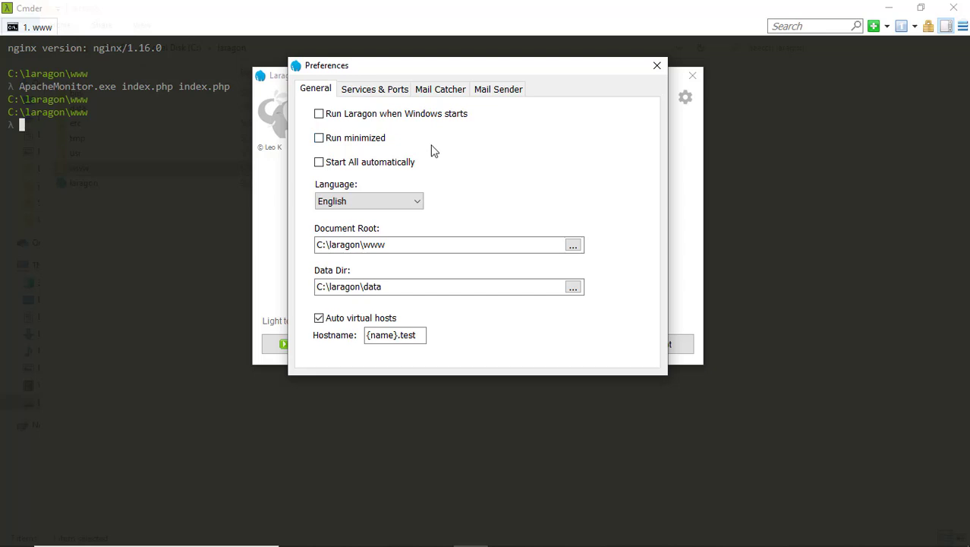
Switch the web server service from Apache to Nginx on port 80 with SSL enabled.
left_click(381, 89)
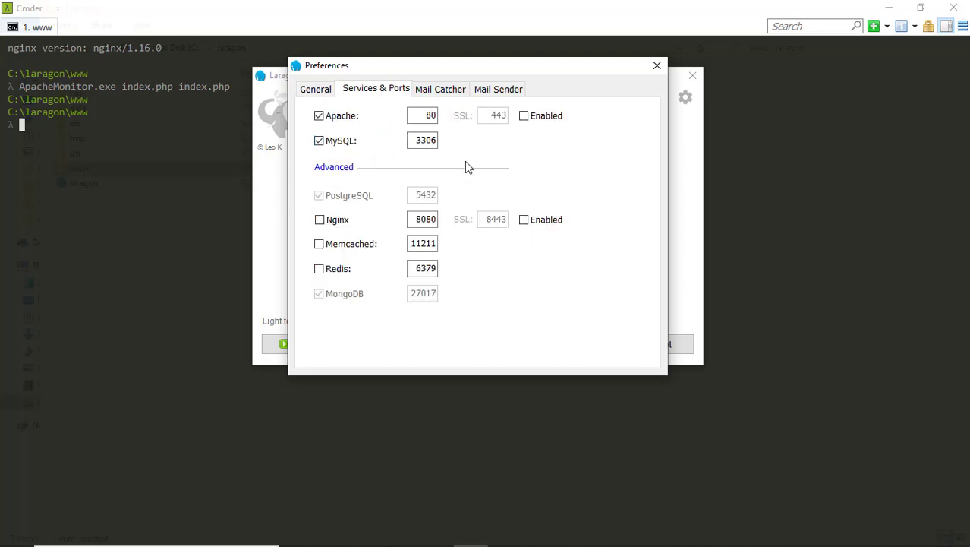
left_click(319, 115)
left_click(320, 220)
left_click_drag(426, 219, 450, 227)
key("BackSpace")
left_click(523, 221)
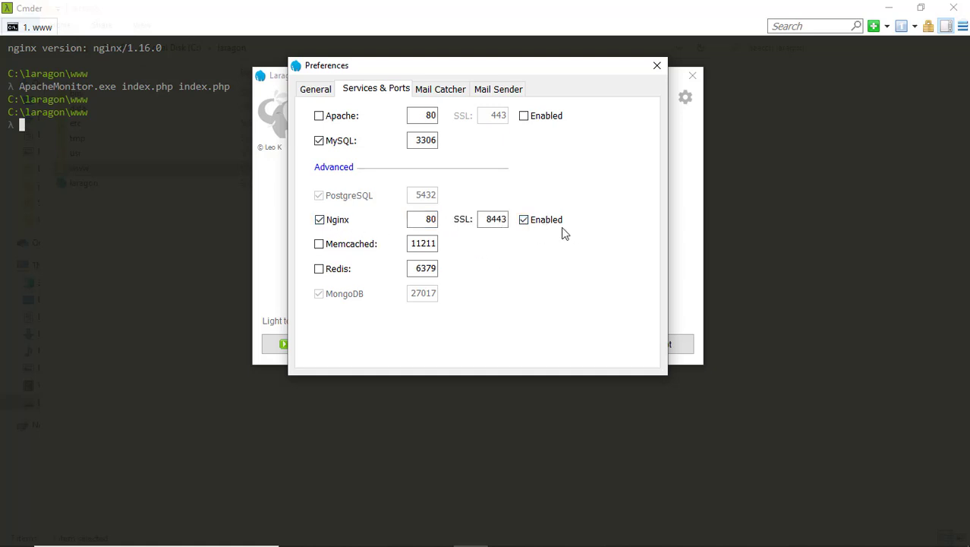
Disable SSL for the Nginx service in Laragon's preferences.
left_click(523, 221)
left_click(523, 221)
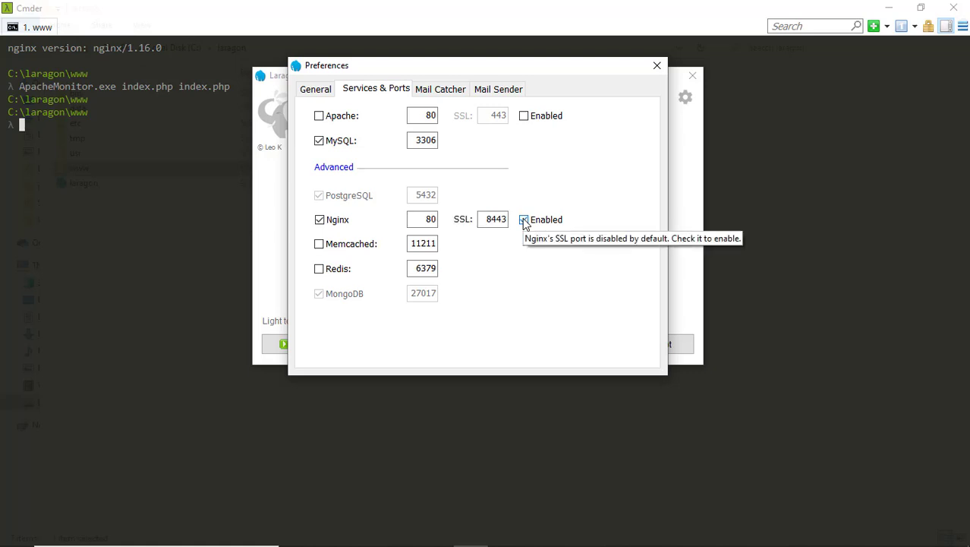
left_click(524, 221)
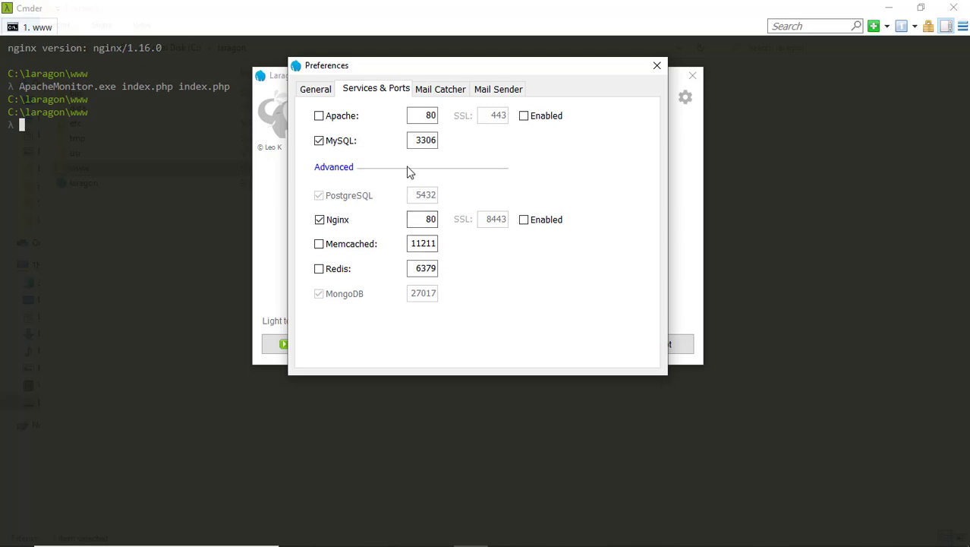
Review the Mail Catcher, Mail Sender, service port and general settings, and close the preferences.
left_click(434, 91)
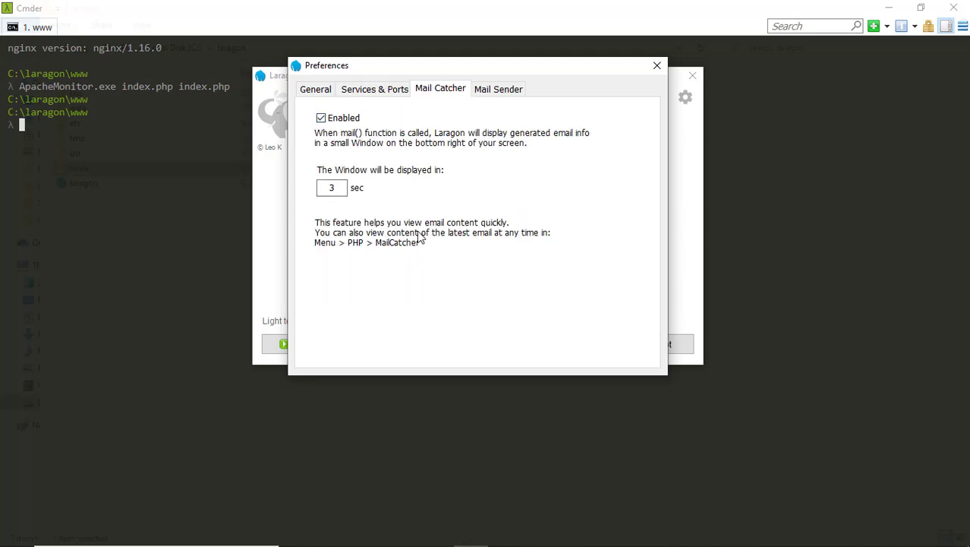
left_click(498, 89)
left_click(378, 138)
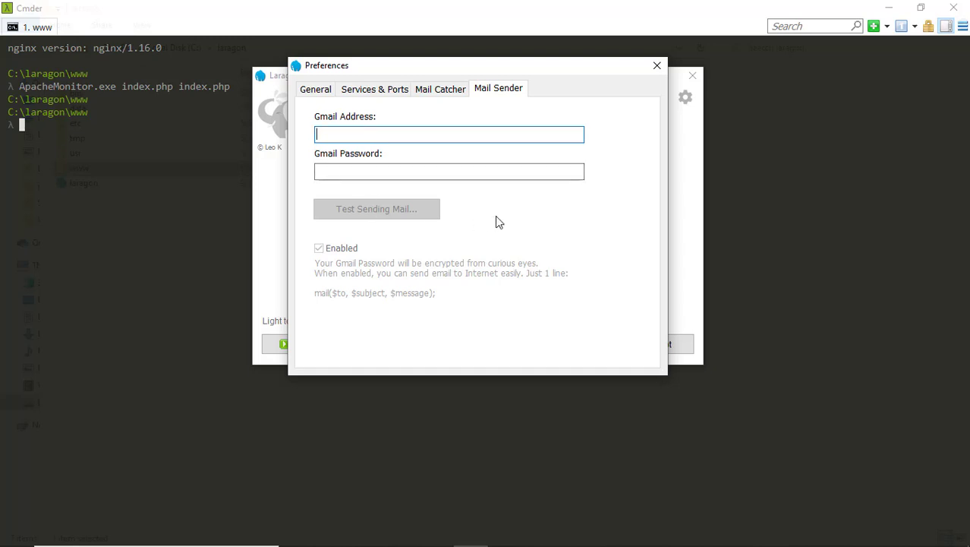
left_click(429, 94)
left_click(375, 93)
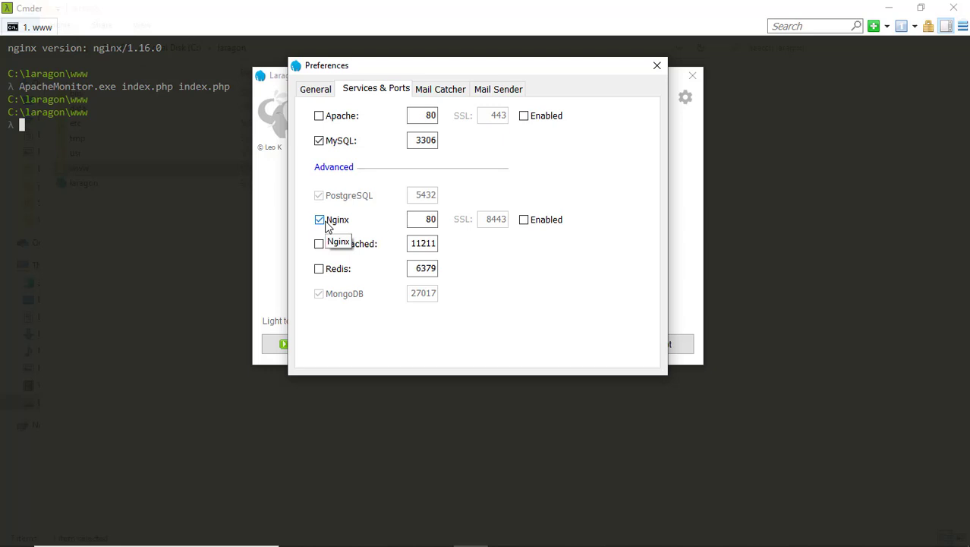
left_click(316, 91)
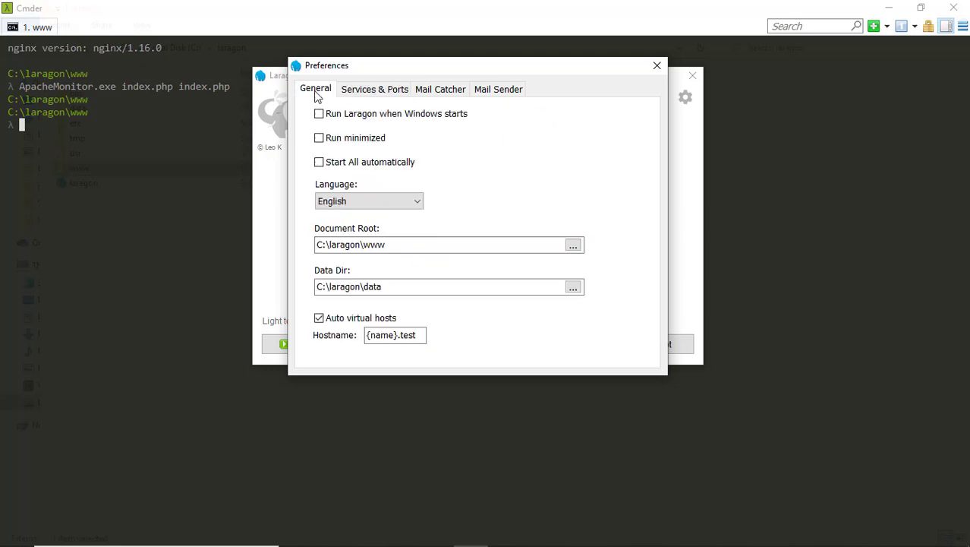
left_click(657, 69)
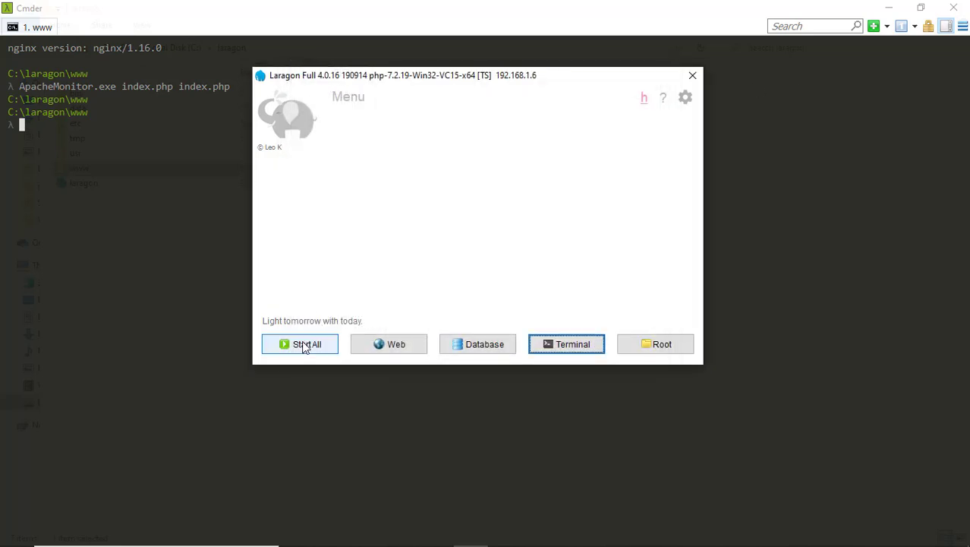
Start all Laragon services and allow nginx and mysqld through the firewall on private and public networks.
left_click(305, 335)
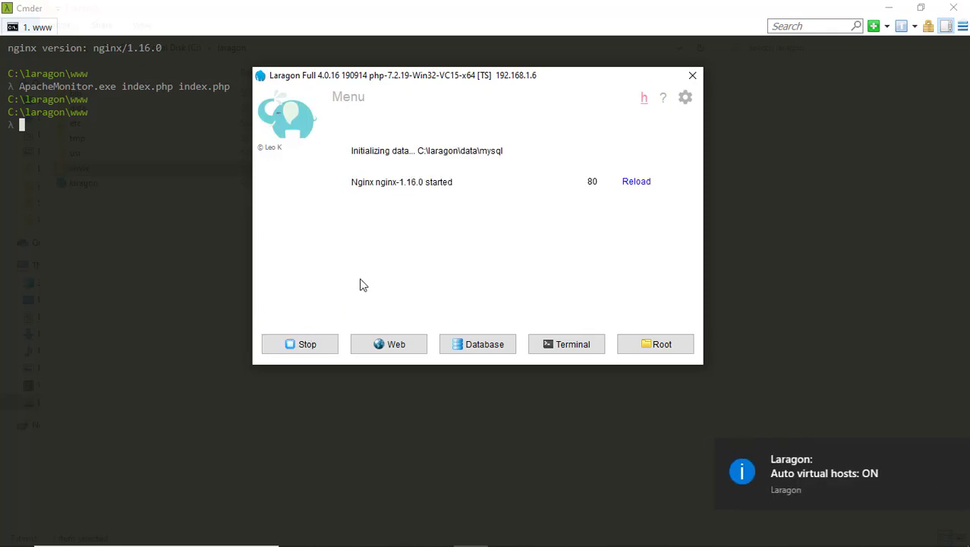
left_click(322, 329)
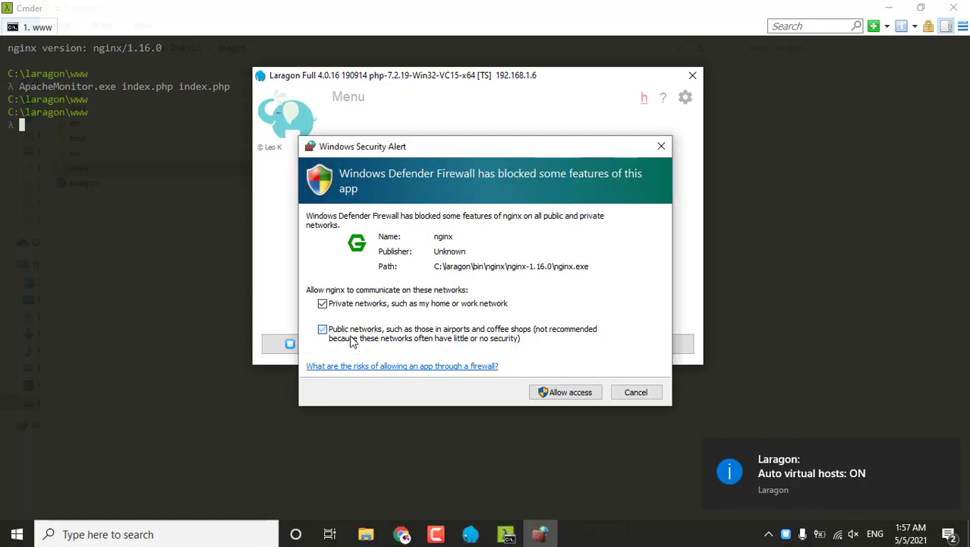
left_click(575, 396)
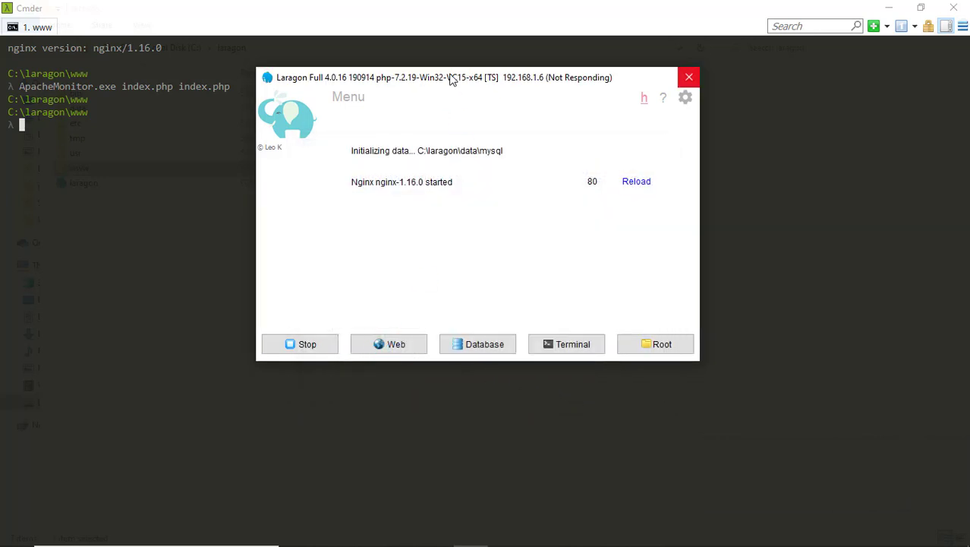
left_click_drag(444, 76, 425, 92)
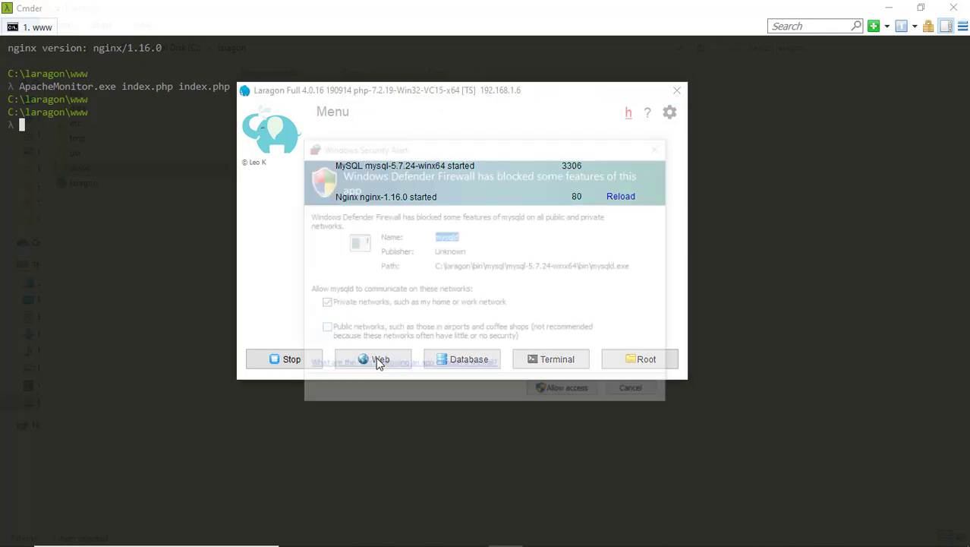
left_click(344, 339)
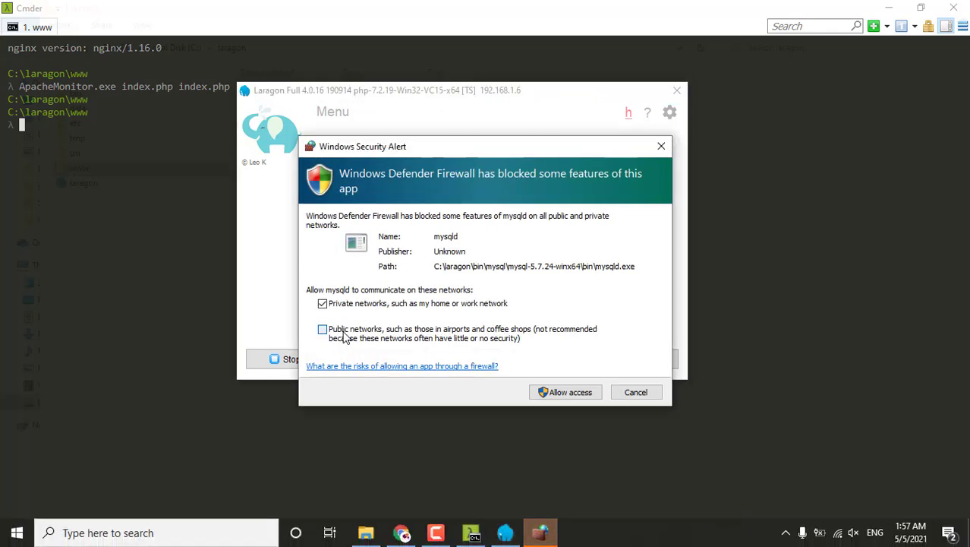
left_click(569, 397)
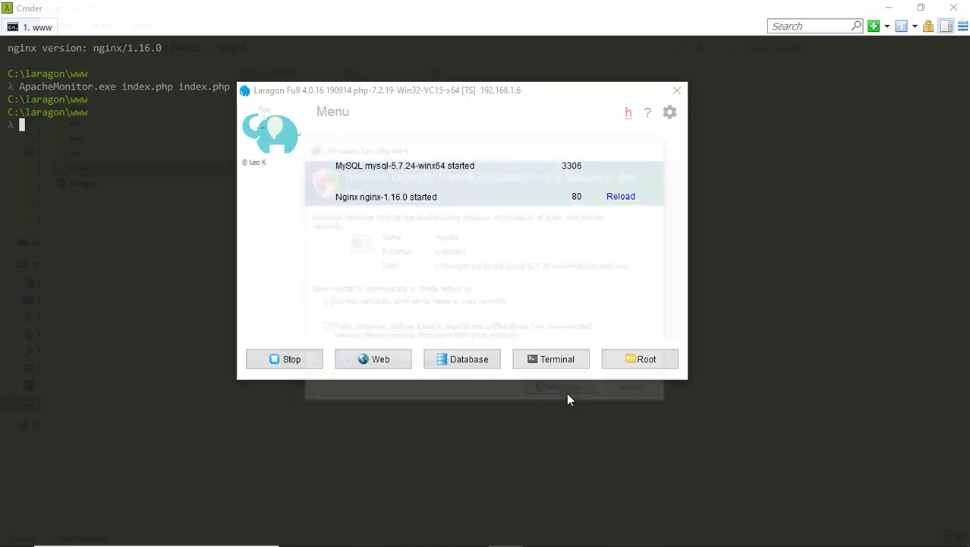
Open Laragon's local website in the browser and check its address, web server version and document root.
left_click(373, 359)
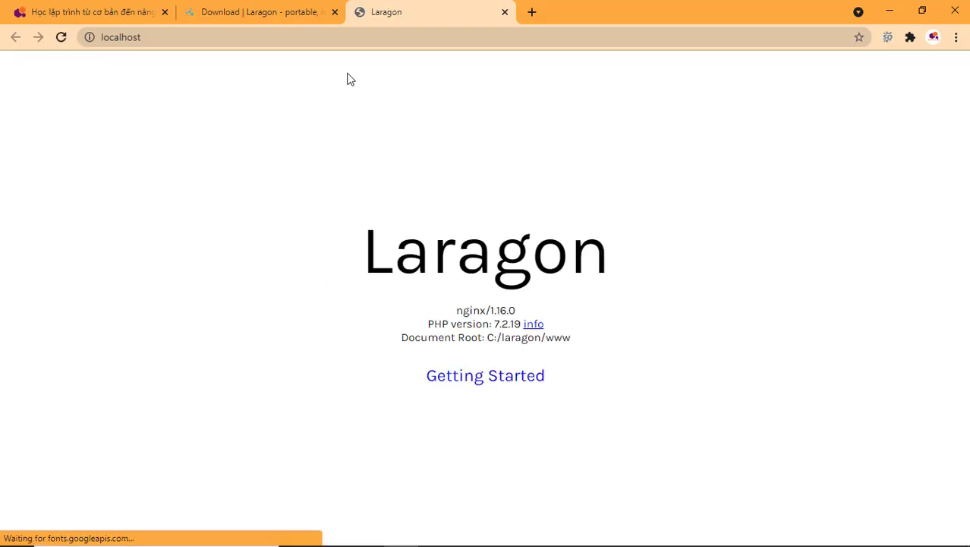
left_click(141, 45)
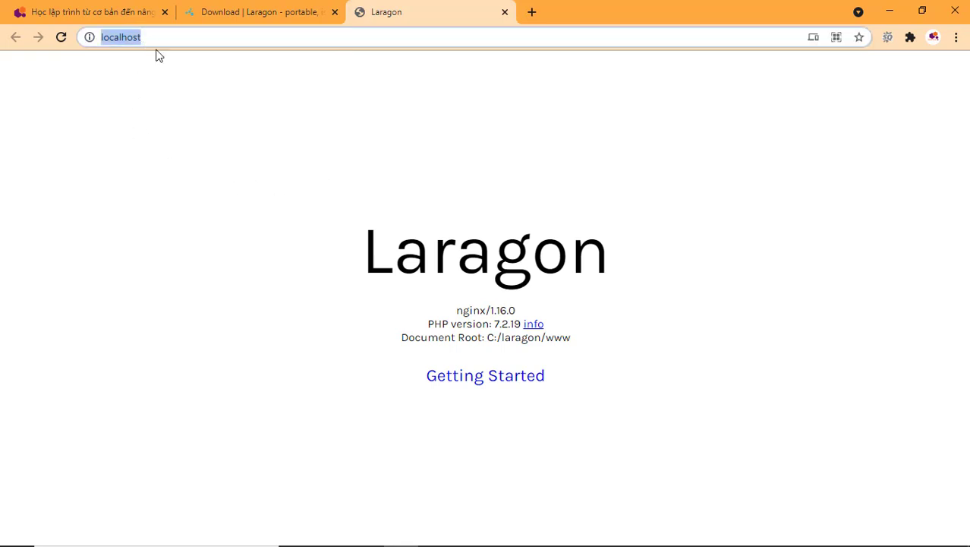
triple_click(284, 199)
left_click(294, 190)
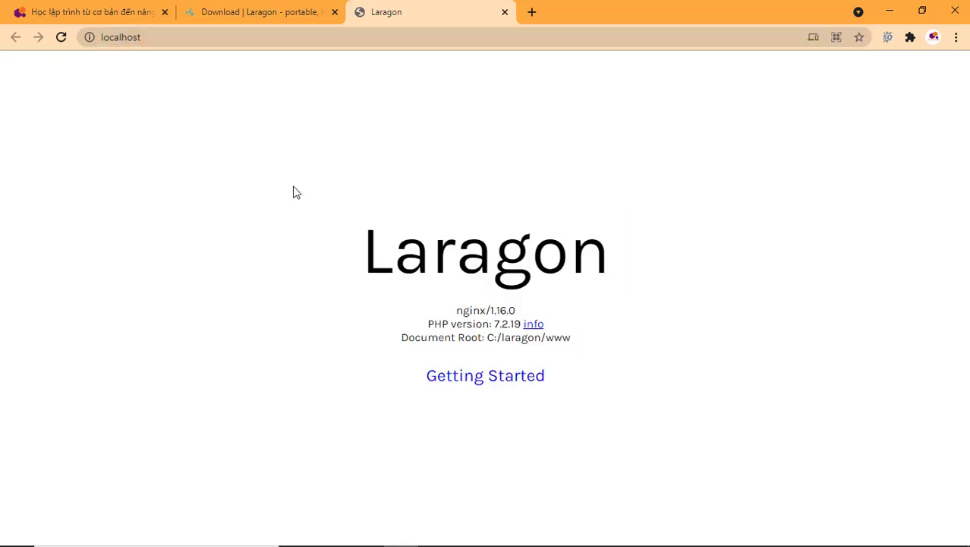
triple_click(626, 435)
left_click(627, 436)
left_click_drag(450, 311, 525, 313)
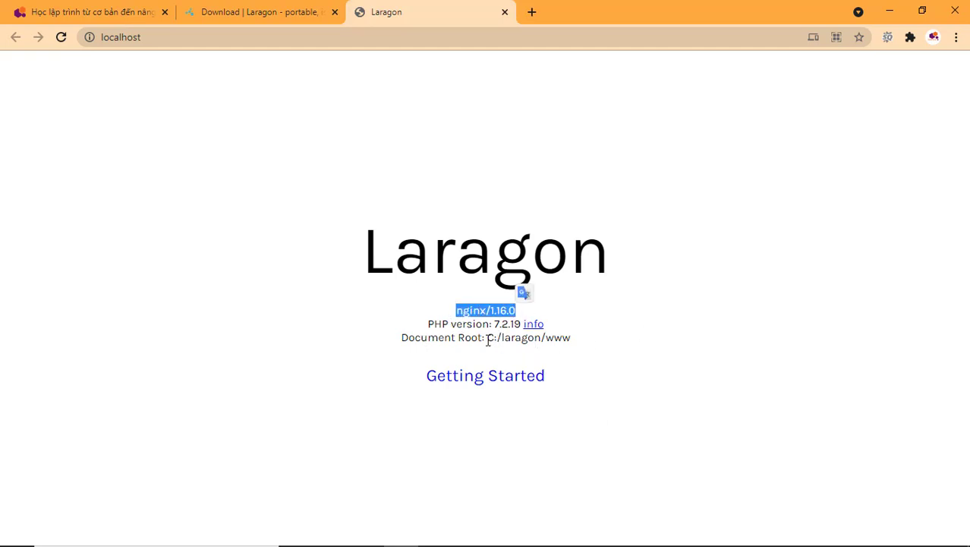
left_click_drag(488, 339, 684, 350)
left_click(677, 338)
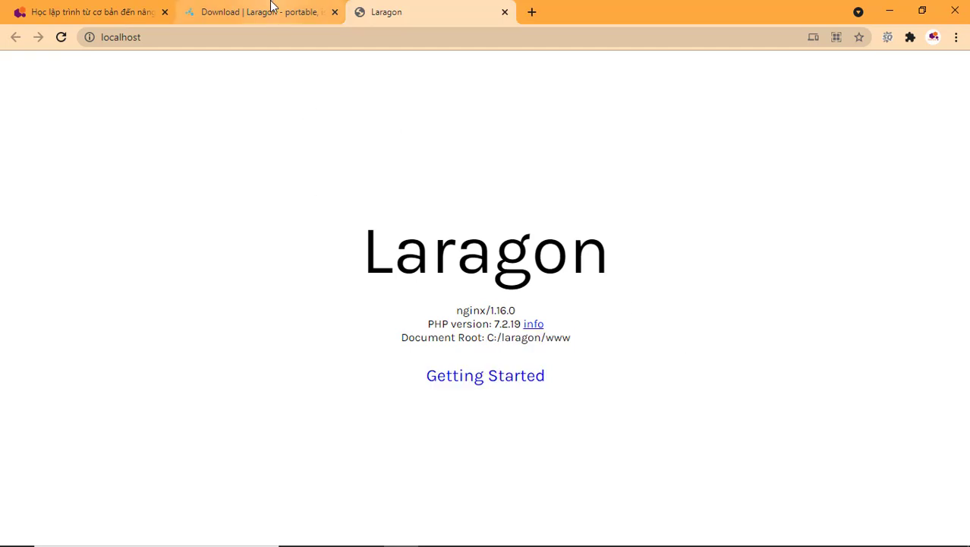
Switch back to Laragon and stop all running services.
mouse_move(416, 542)
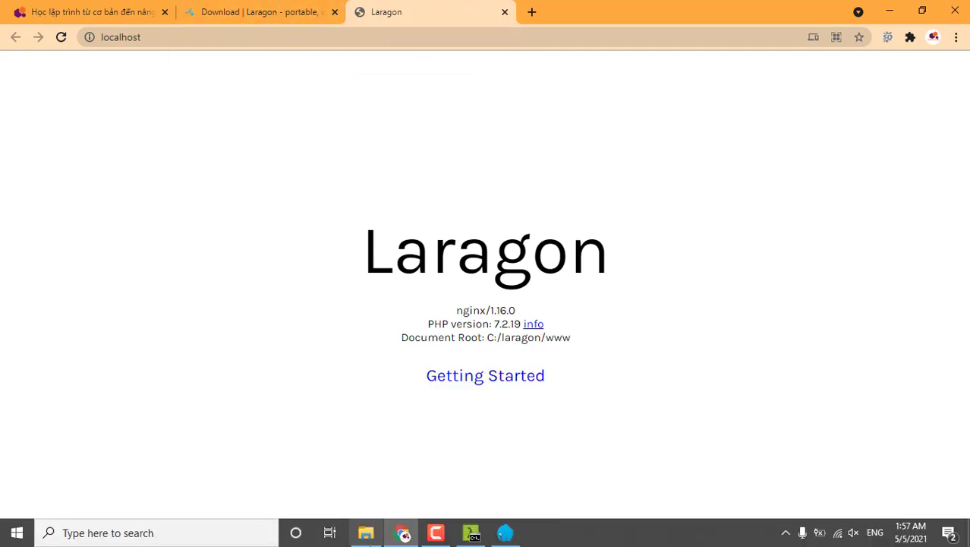
left_click(505, 533)
left_click(295, 361)
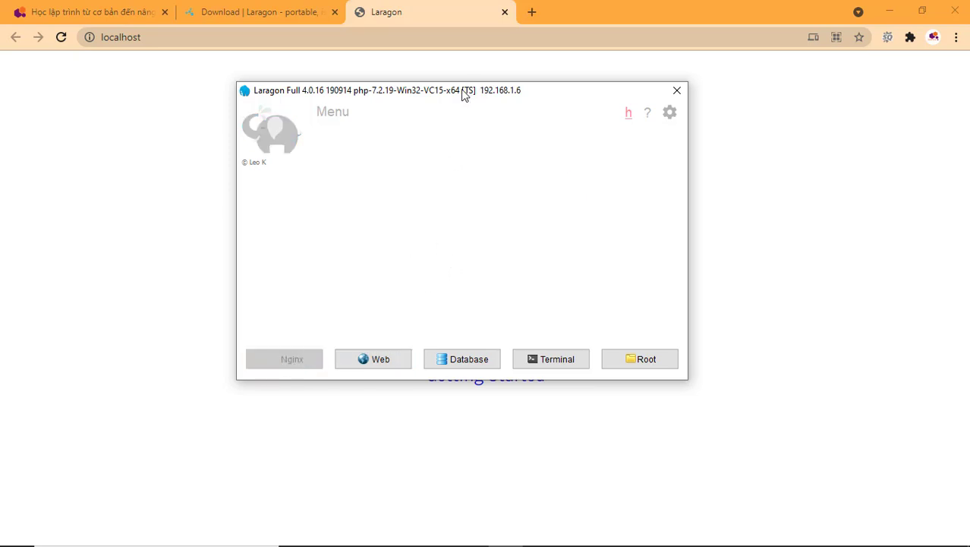
Examine the Node.js, Nginx, Quick app and PHP options offered by Laragon in the system tray.
mouse_move(652, 522)
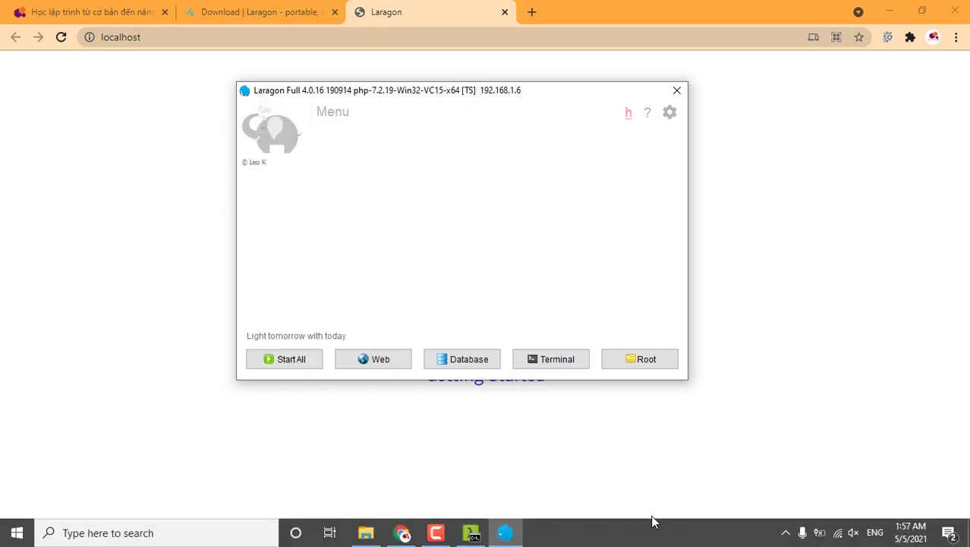
left_click(786, 532)
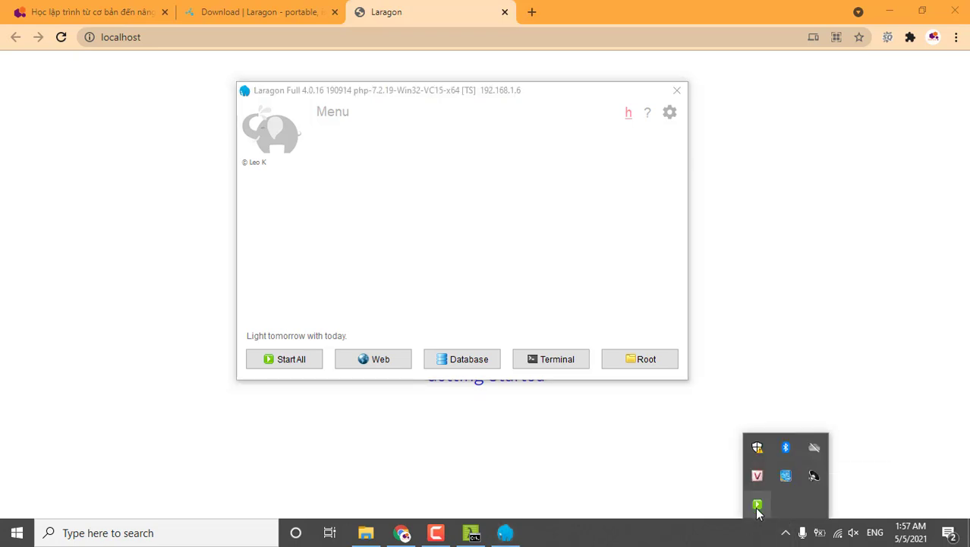
right_click(757, 506)
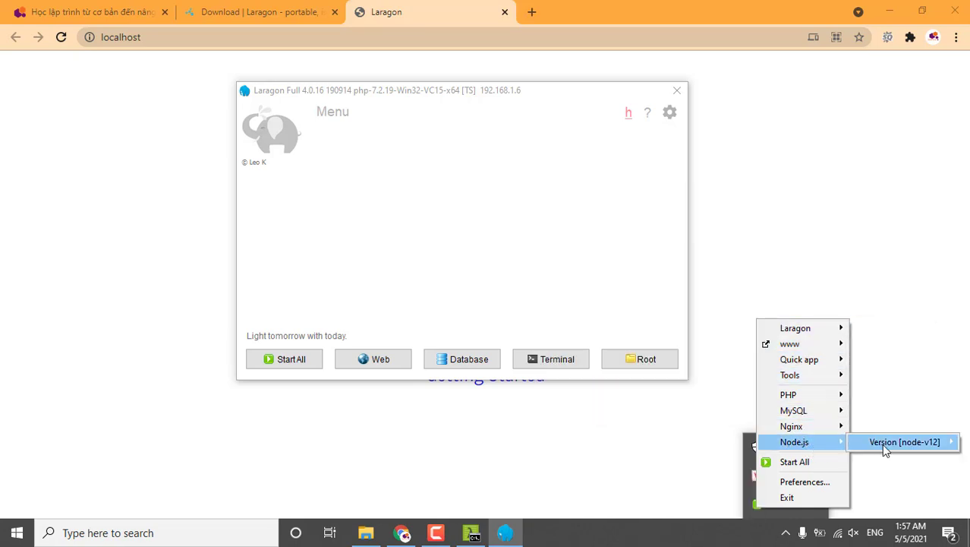
mouse_move(891, 448)
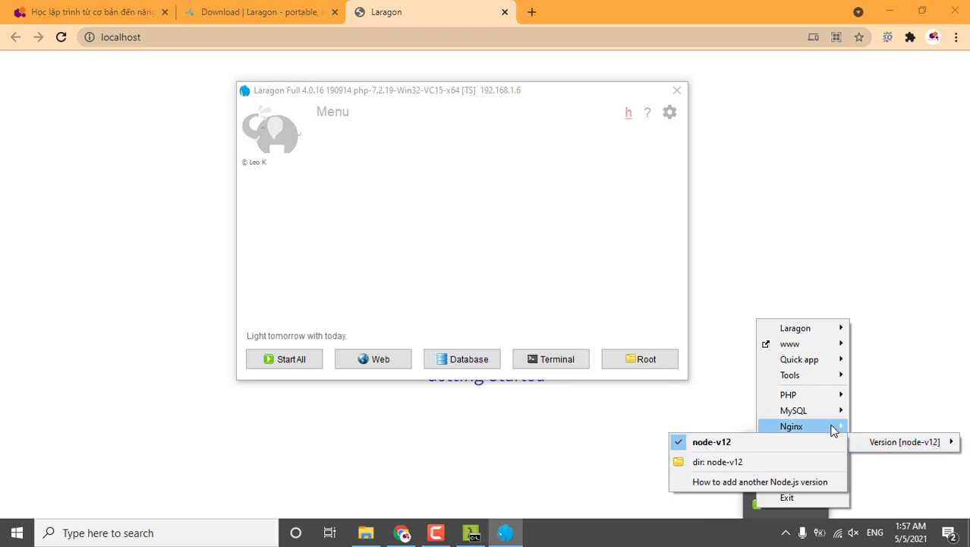
mouse_move(832, 427)
mouse_move(900, 312)
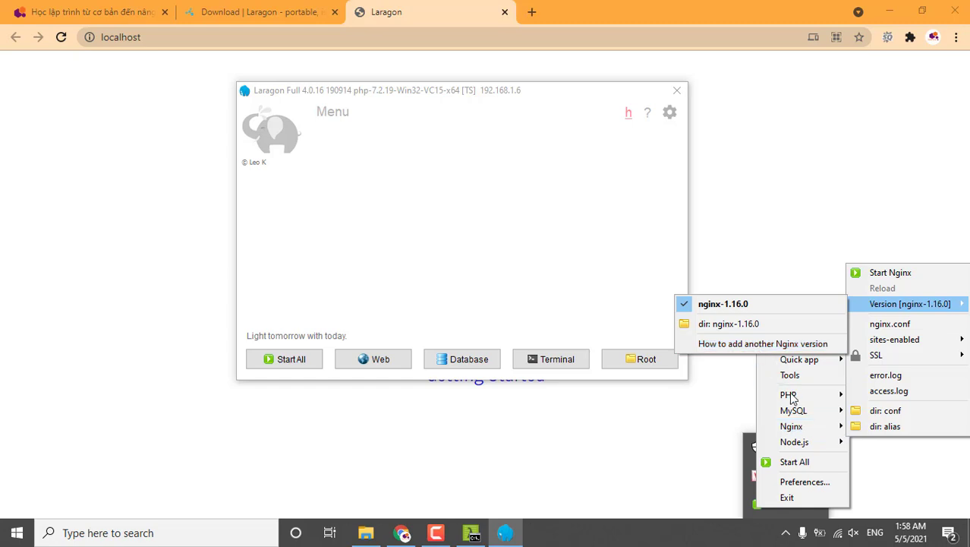
mouse_move(817, 366)
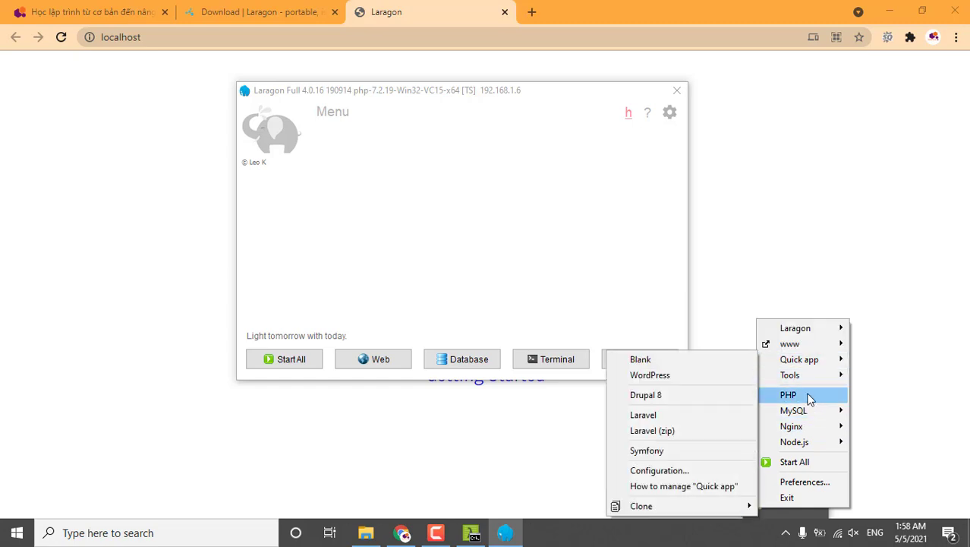
mouse_move(807, 395)
mouse_move(692, 398)
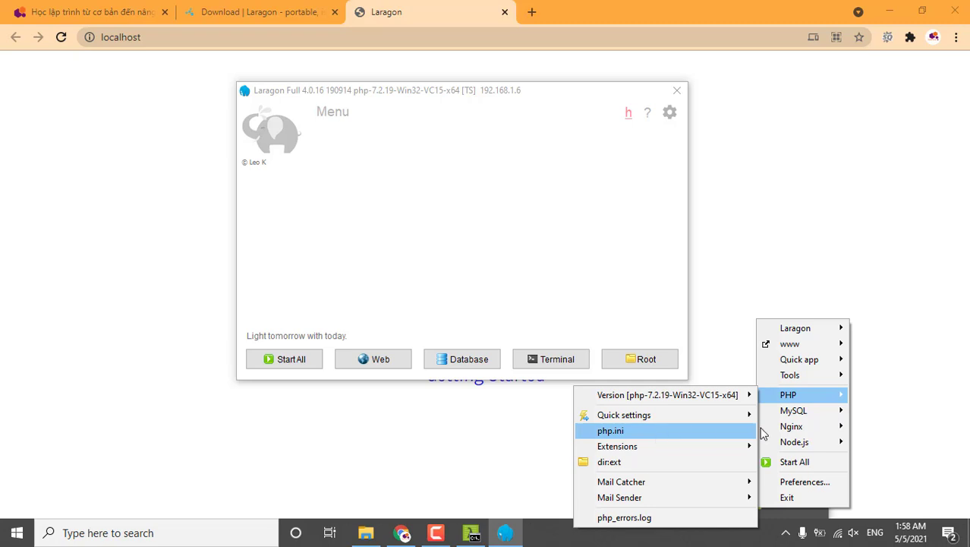
Open phpMyAdmin from Laragon's MySQL options and close the web page it brings up.
mouse_move(824, 410)
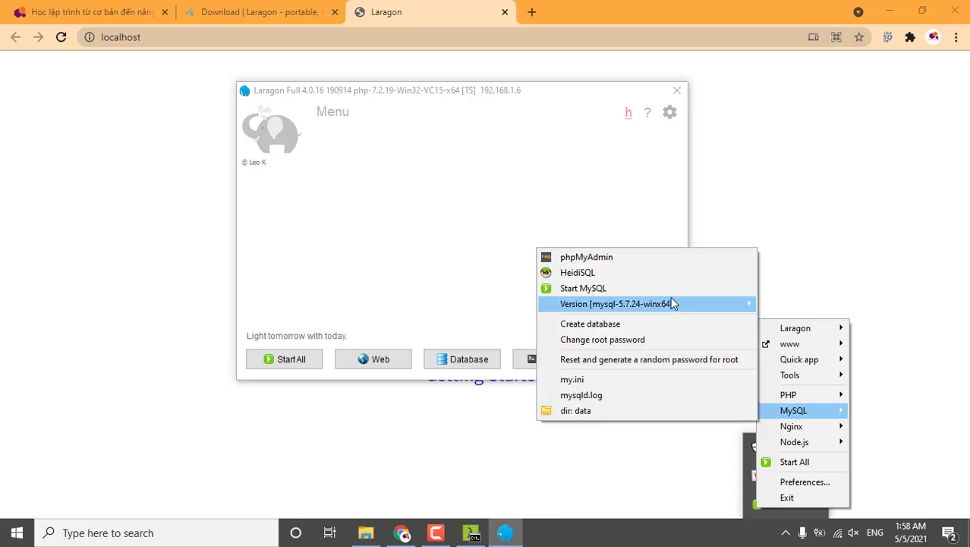
left_click(605, 259)
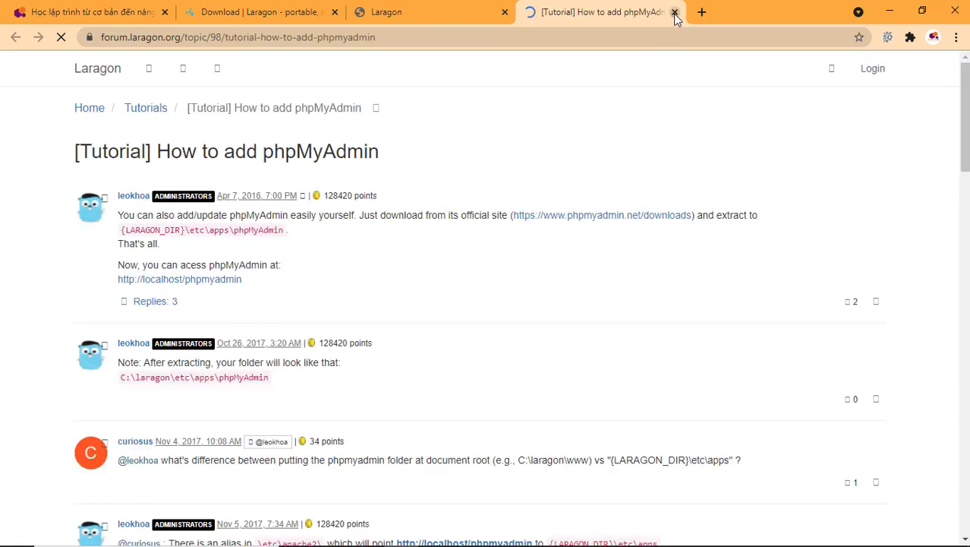
left_click(675, 12)
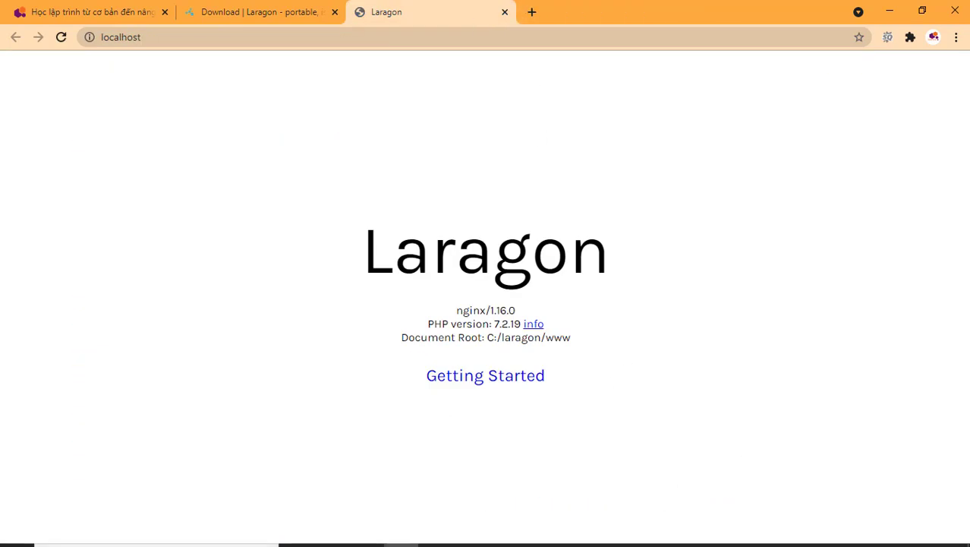
Bring up Laragon's system tray options again and close the Laragon window so it is minimized to the tray.
left_click(786, 533)
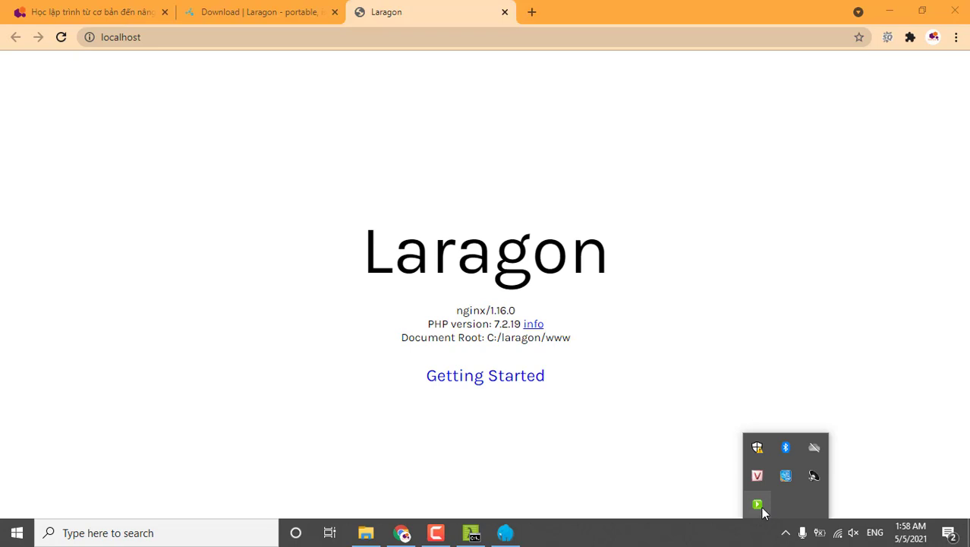
right_click(762, 506)
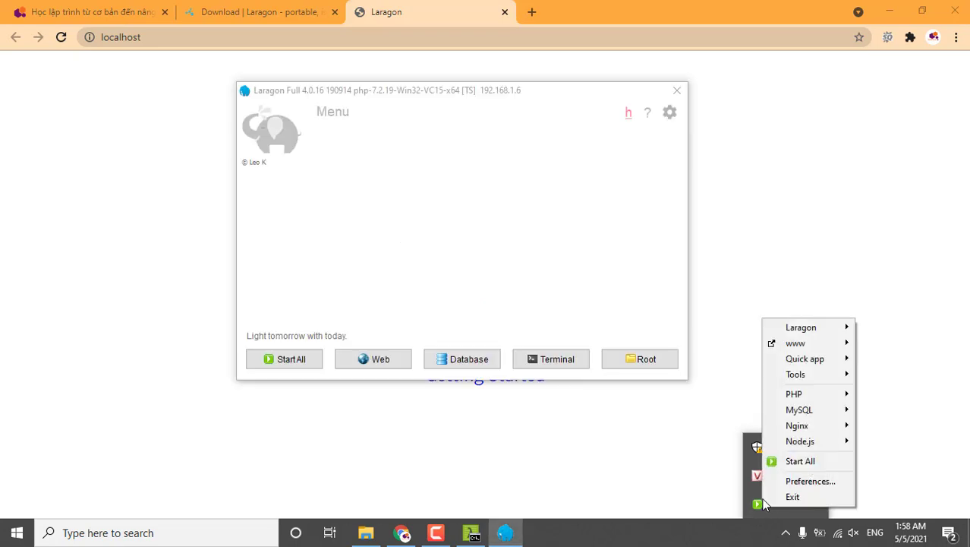
left_click(675, 90)
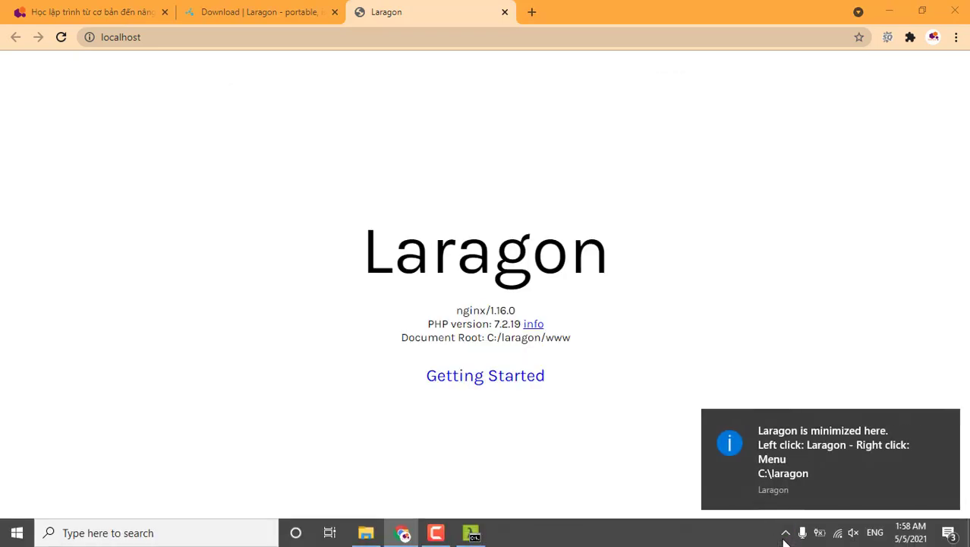
Reopen Laragon's options from the system tray and view the entries under Tools.
right_click(786, 536)
left_click(785, 533)
left_click(785, 533)
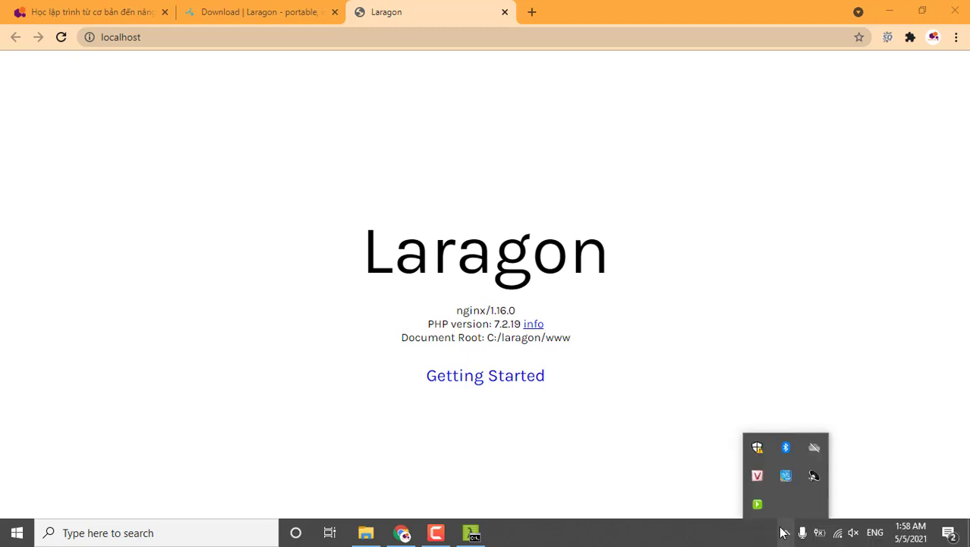
right_click(757, 503)
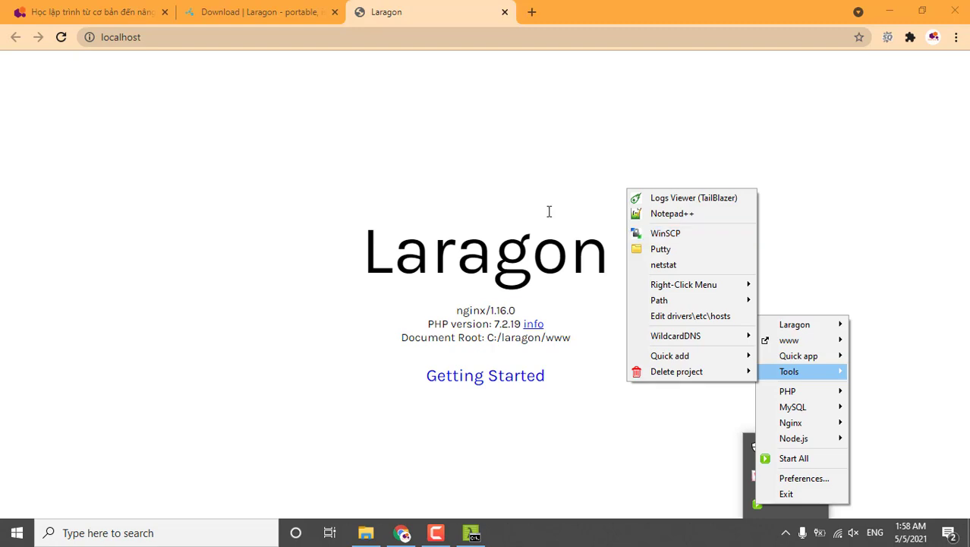
Examine Laragon's Quick app entries, including Clone, and try to start a Blank project.
mouse_move(703, 373)
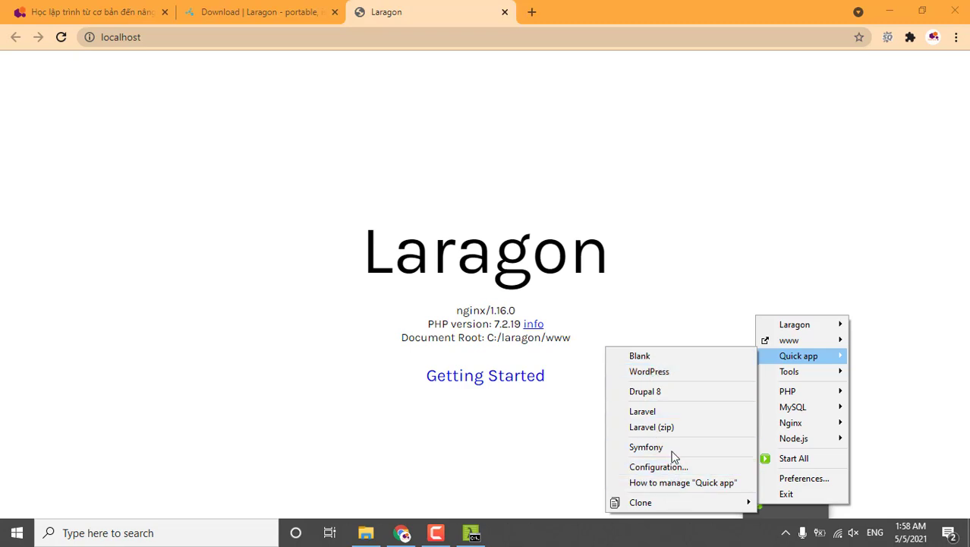
mouse_move(680, 502)
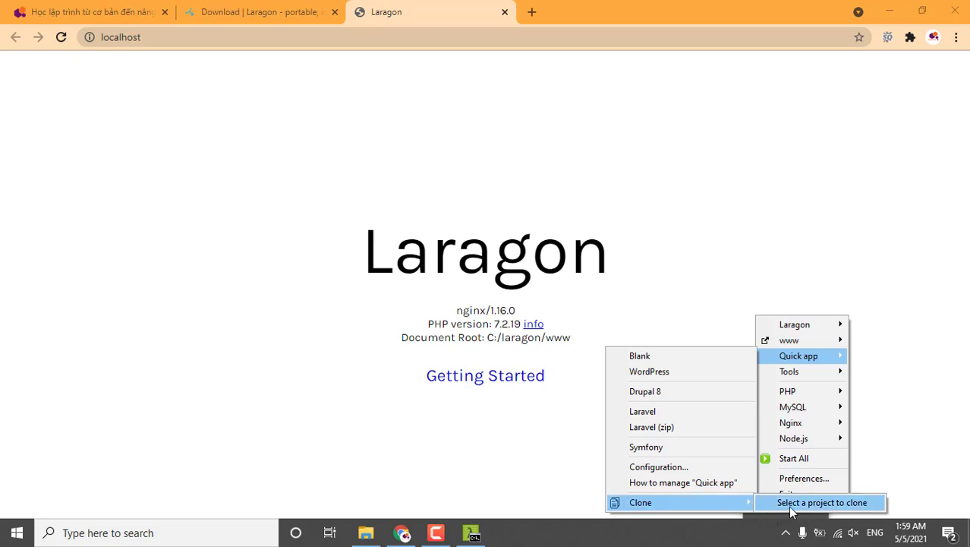
left_click(680, 357)
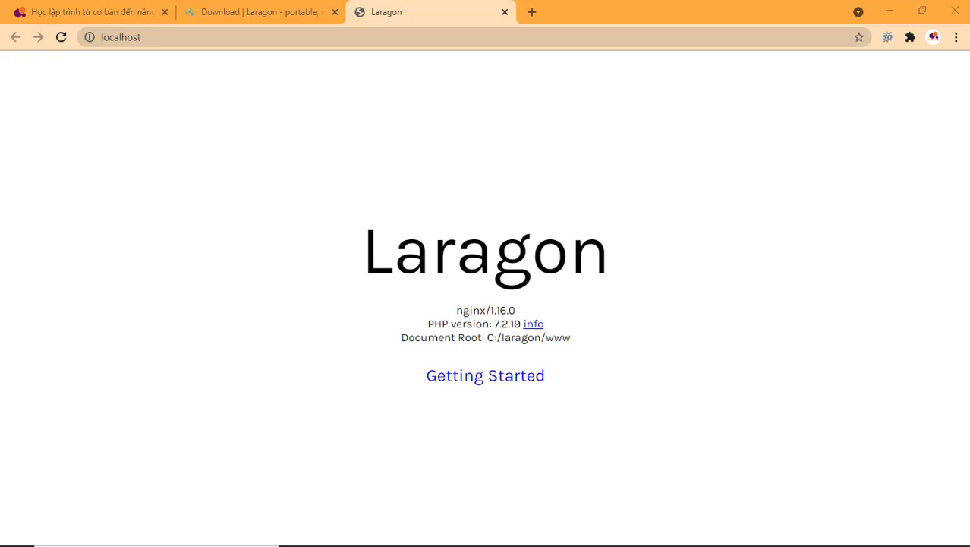
Restore the Laragon window from the system tray and start all services.
mouse_move(725, 522)
left_click(786, 531)
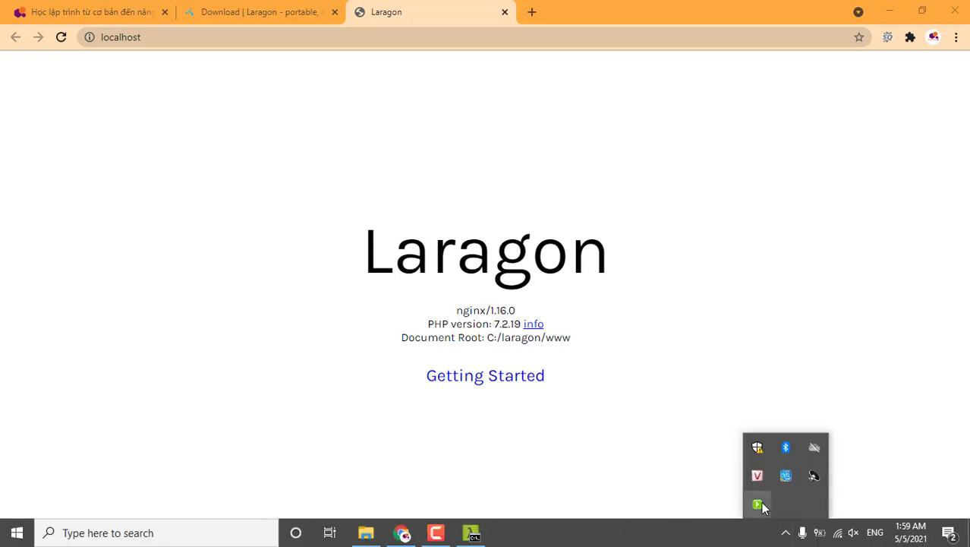
left_click(758, 505)
left_click(271, 362)
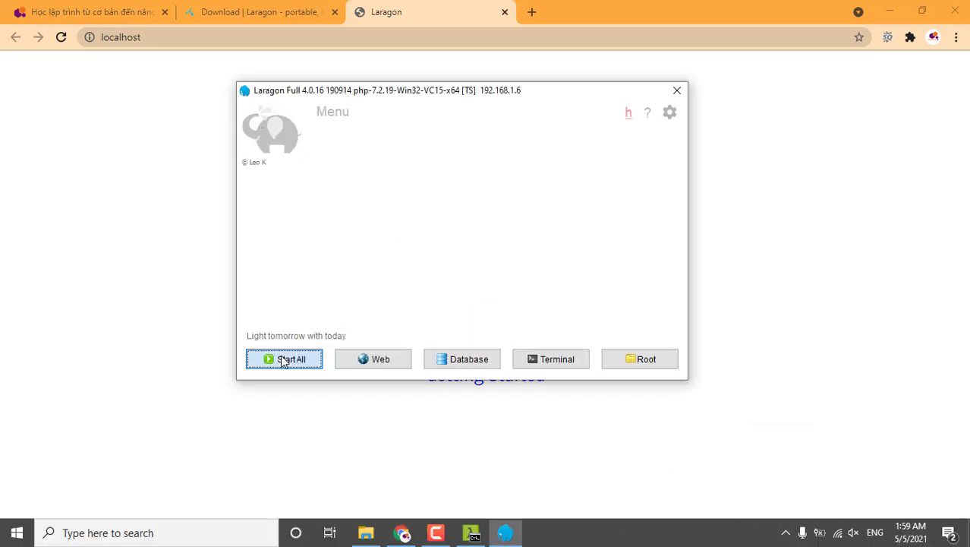
Create a Blank Quick app project named exam from Laragon's tray options.
right_click(778, 538)
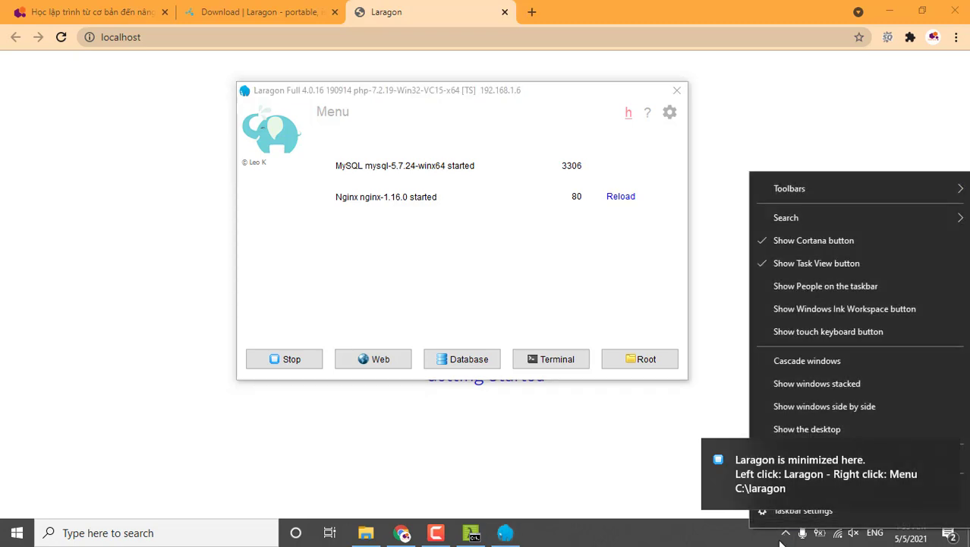
left_click(782, 541)
left_click(943, 458)
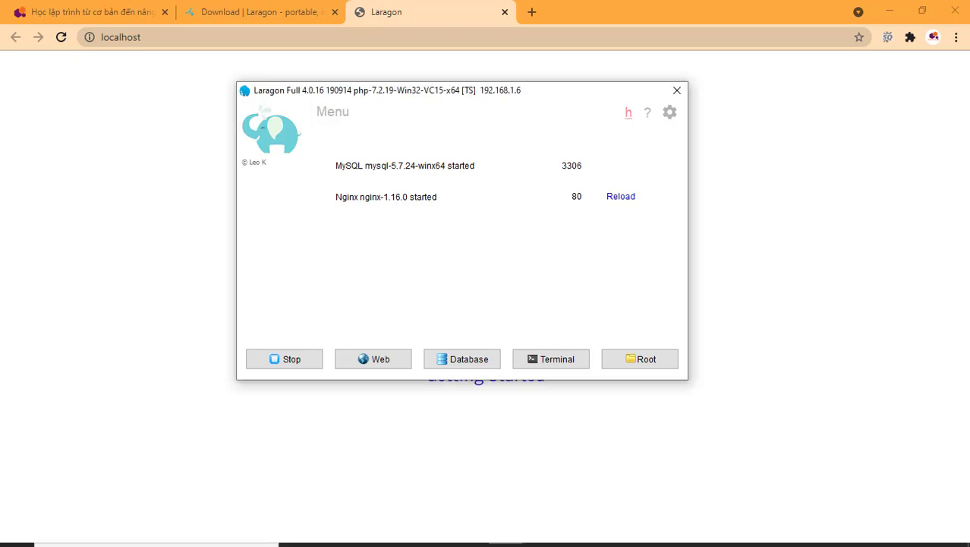
left_click(786, 533)
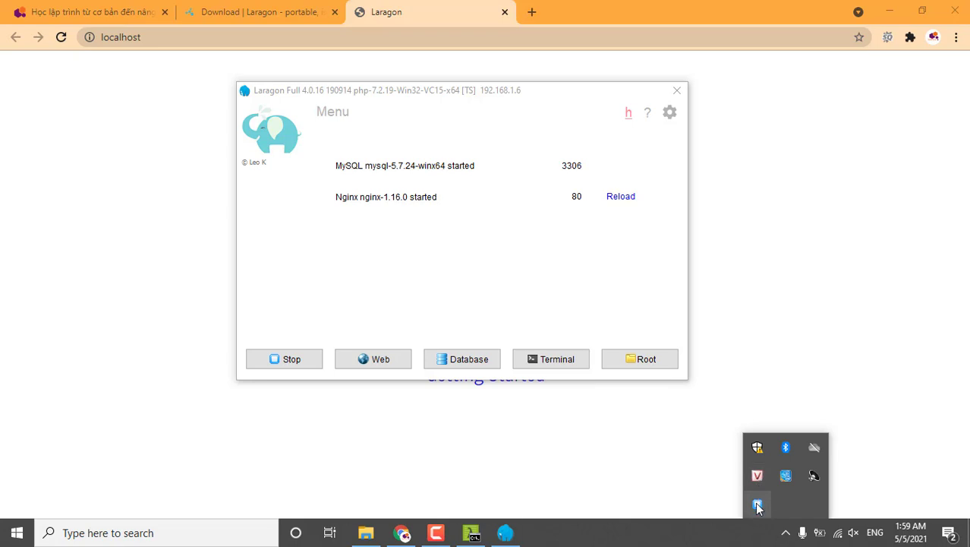
right_click(758, 505)
mouse_move(816, 355)
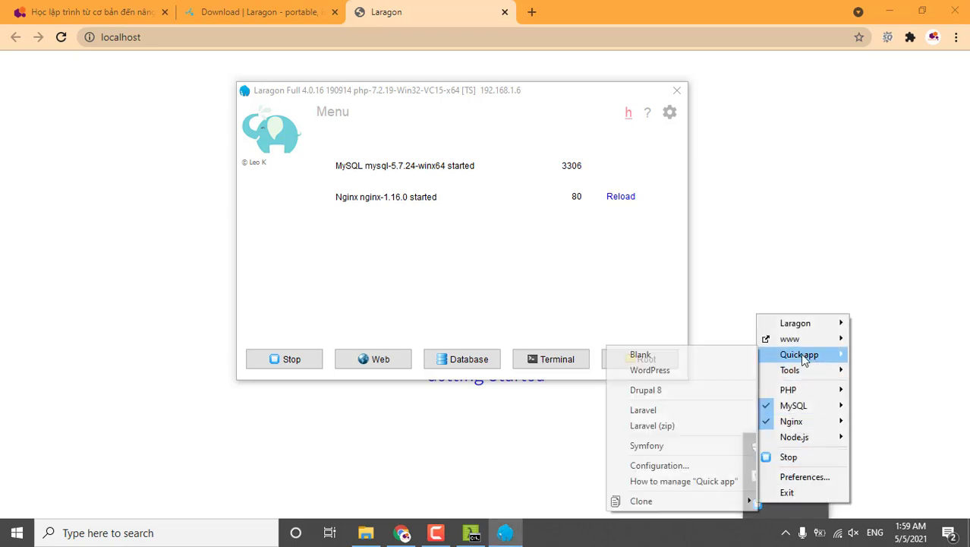
left_click(714, 355)
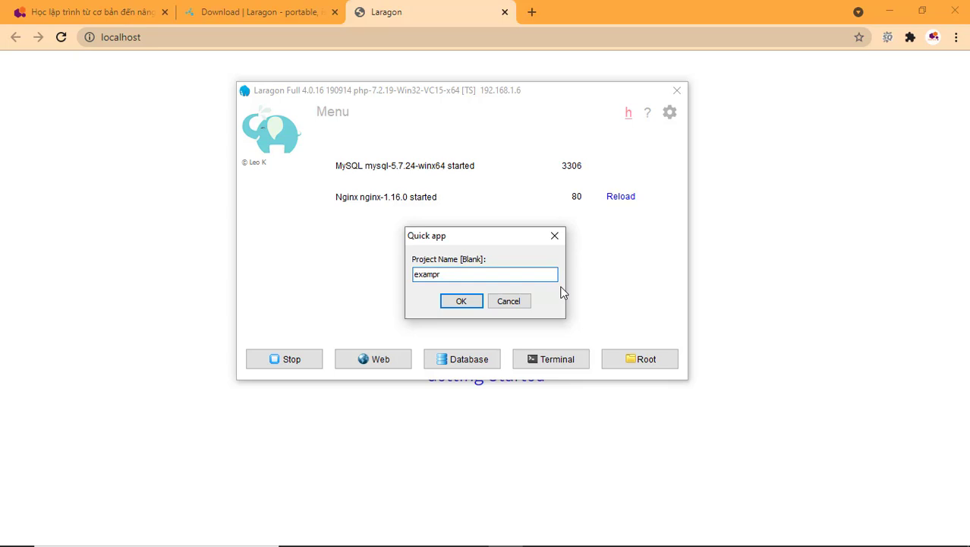
left_click(462, 302)
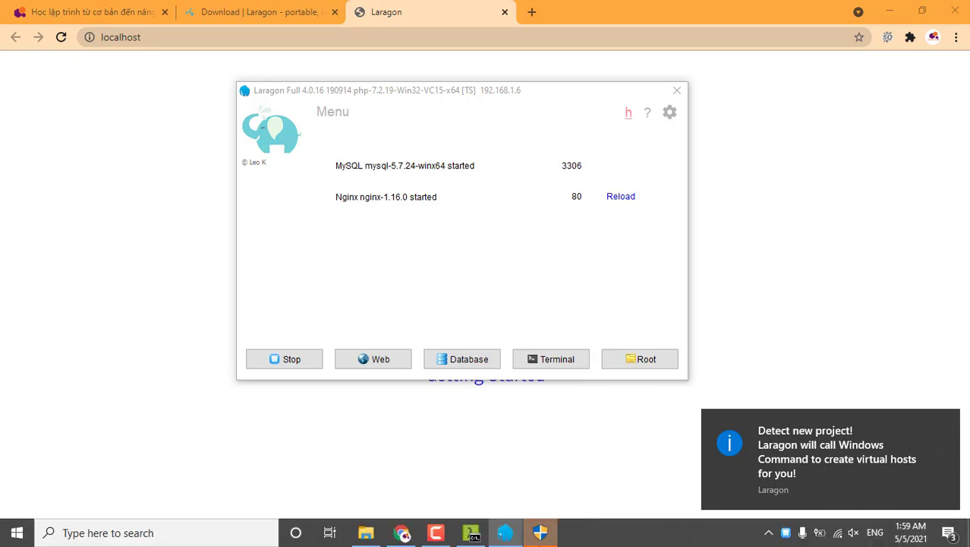
Open Laragon's document root, look inside the new exam folder and return to the www folder.
left_click(646, 359)
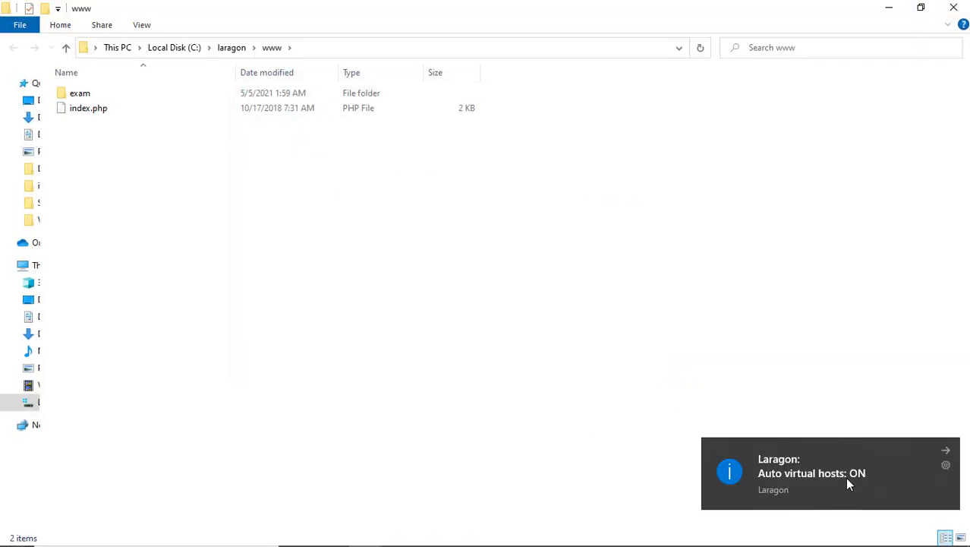
left_click(946, 454)
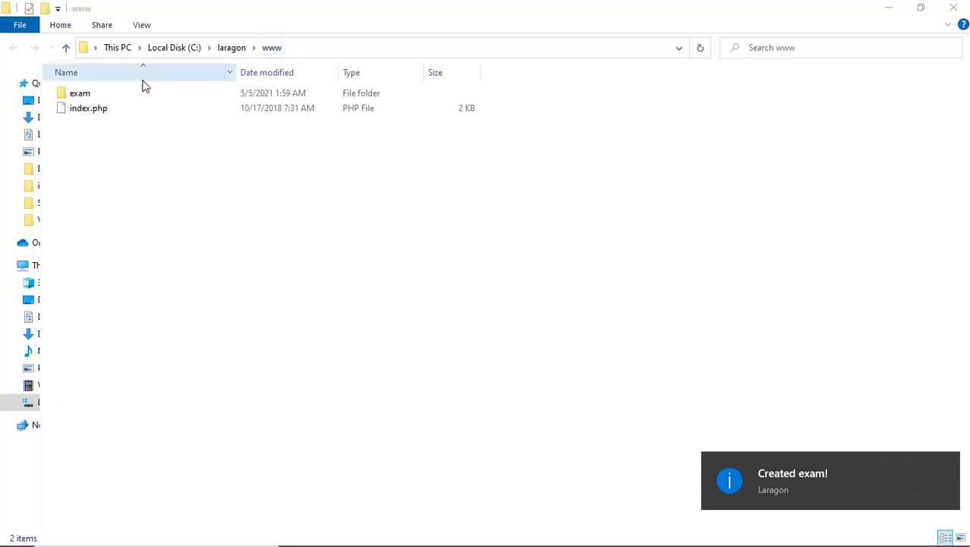
double_click(107, 99)
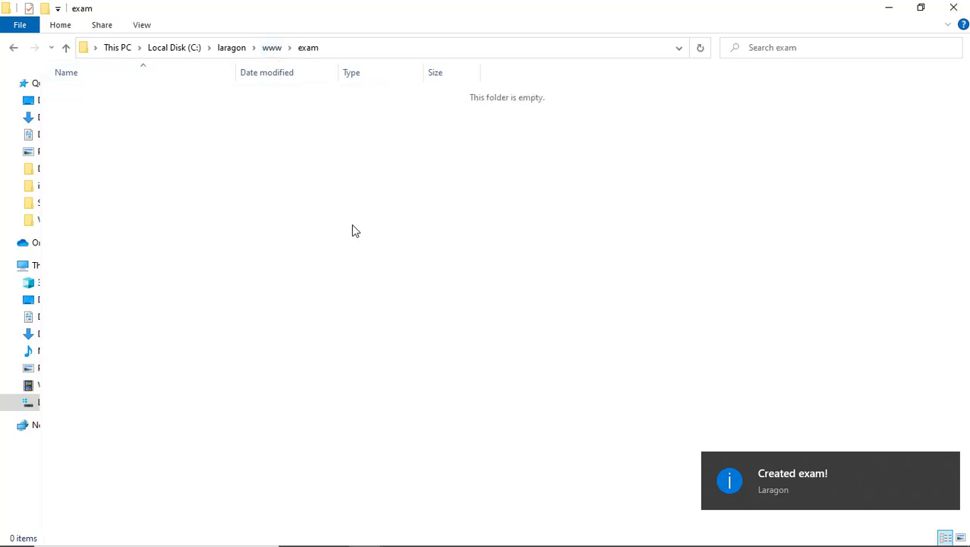
left_click(272, 48)
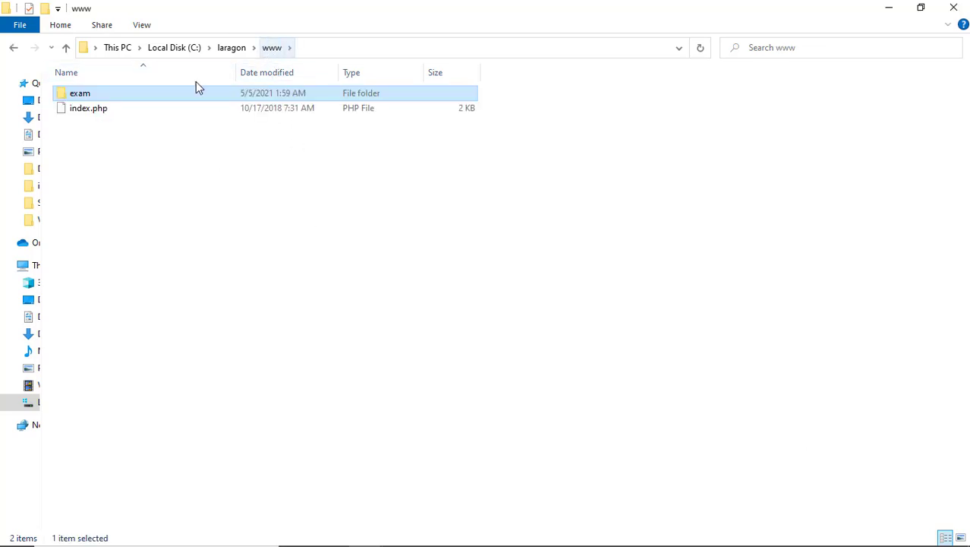
Switch back to Laragon and check the virtual host name pattern in its general preferences.
mouse_move(341, 544)
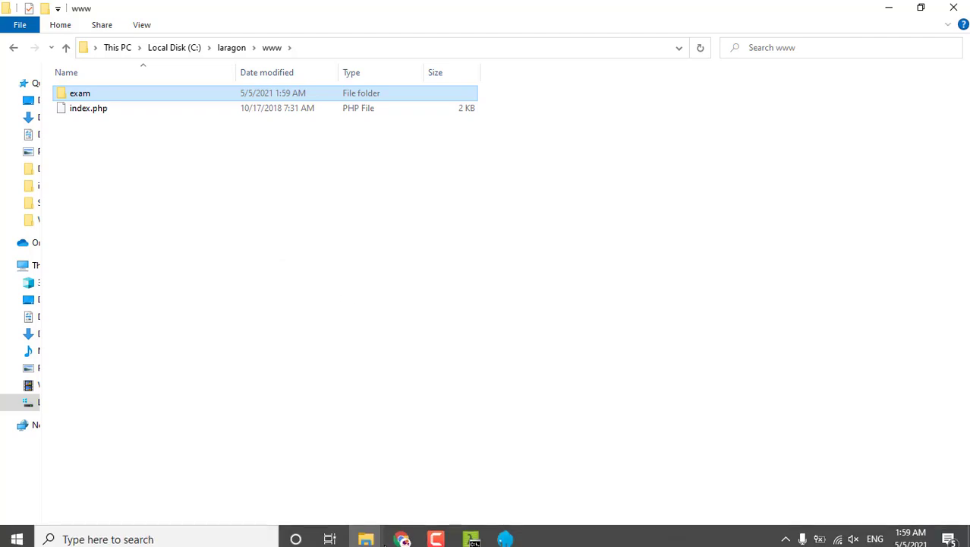
left_click(504, 535)
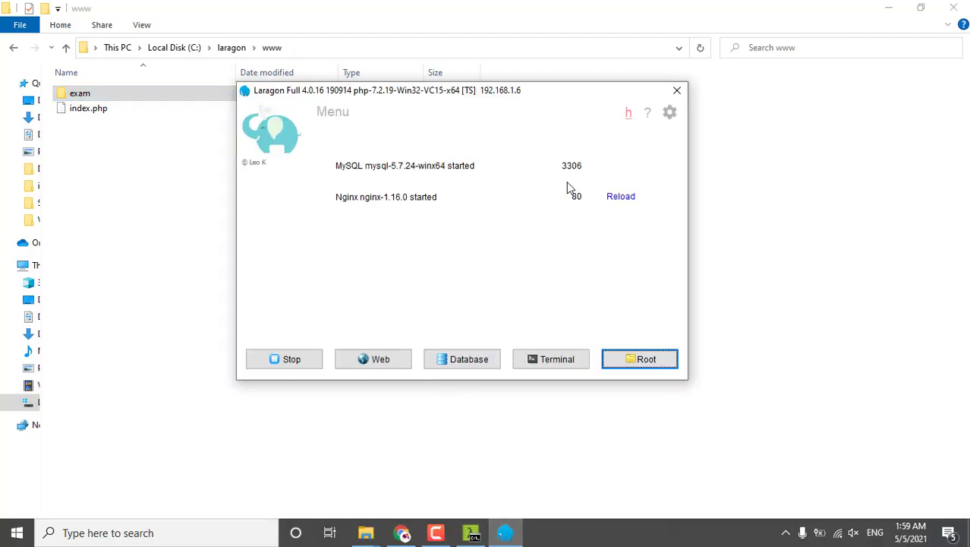
left_click(670, 112)
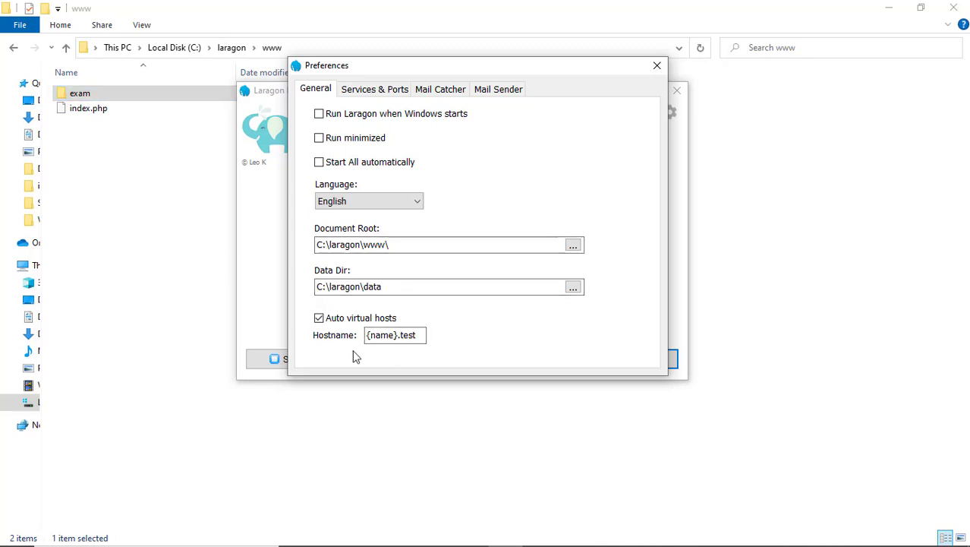
Switch to Chrome and load the new project's site at exam.test.
left_click(402, 533)
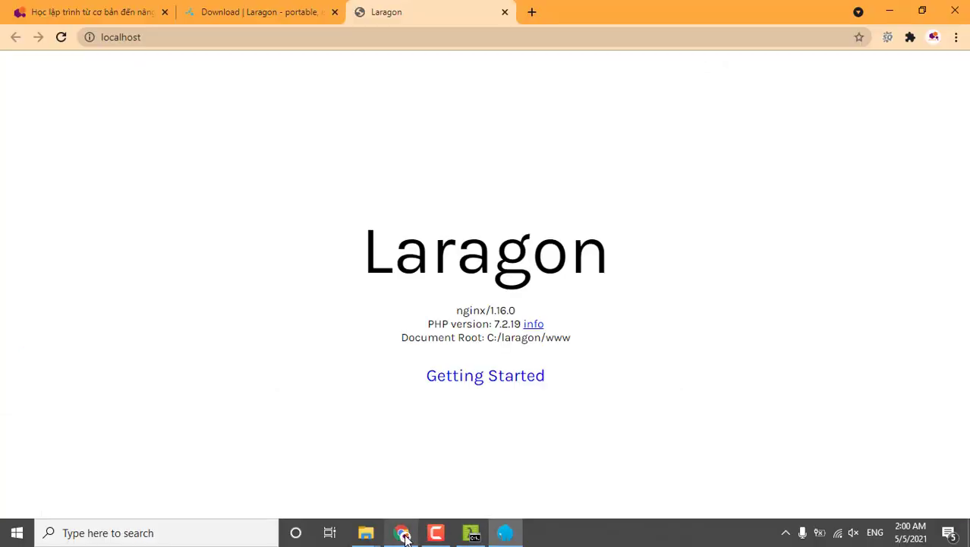
left_click(216, 37)
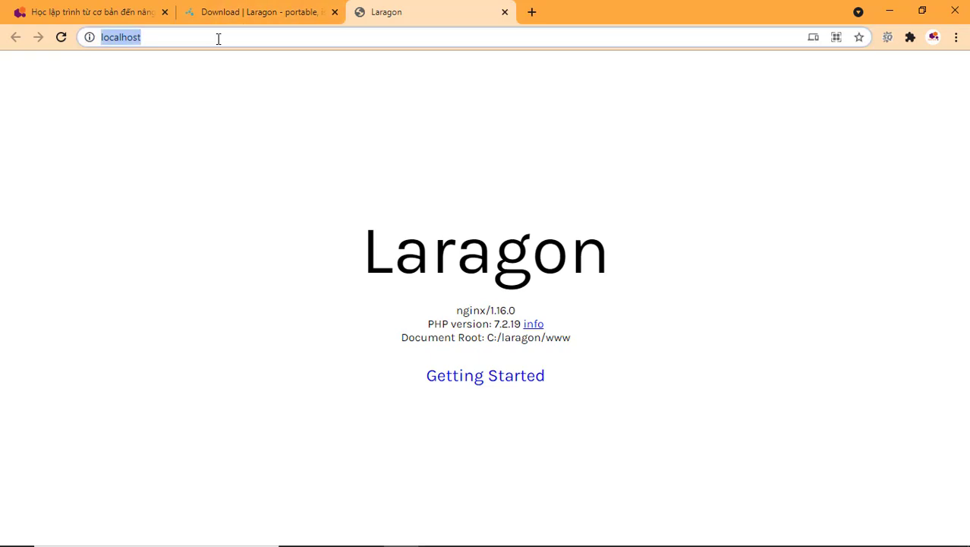
type("exa")
key("BackSpace")
key("BackSpace")
type("am")
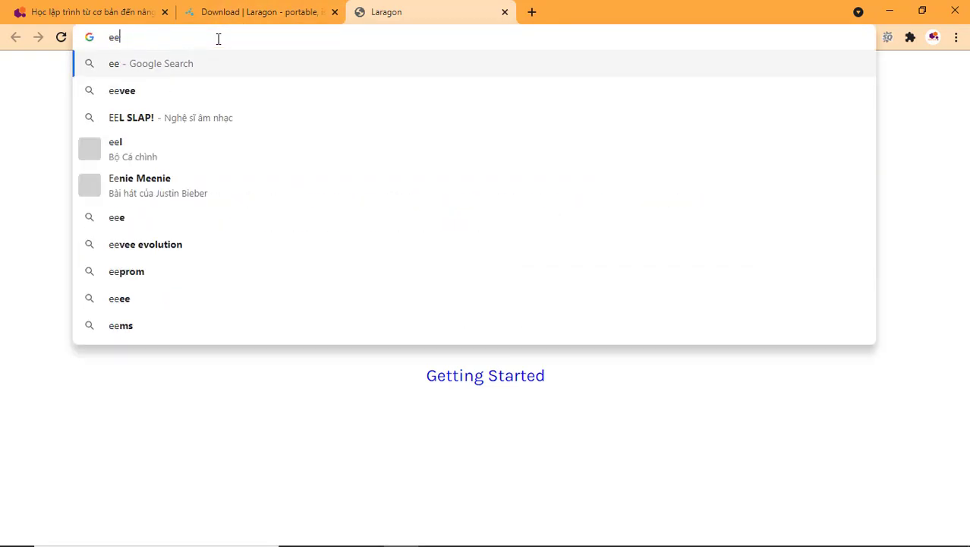
key("BackSpace")
key("BackSpace")
type("x")
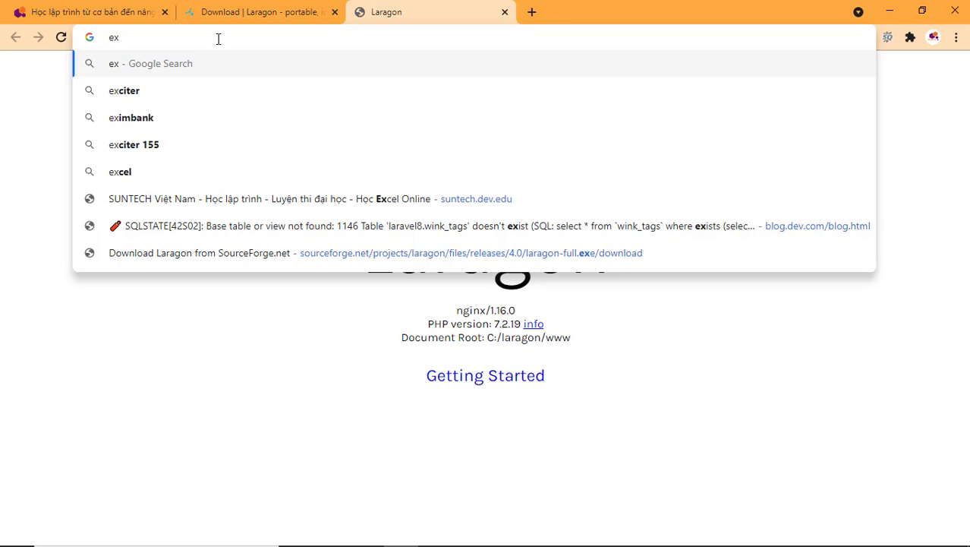
type("am.test")
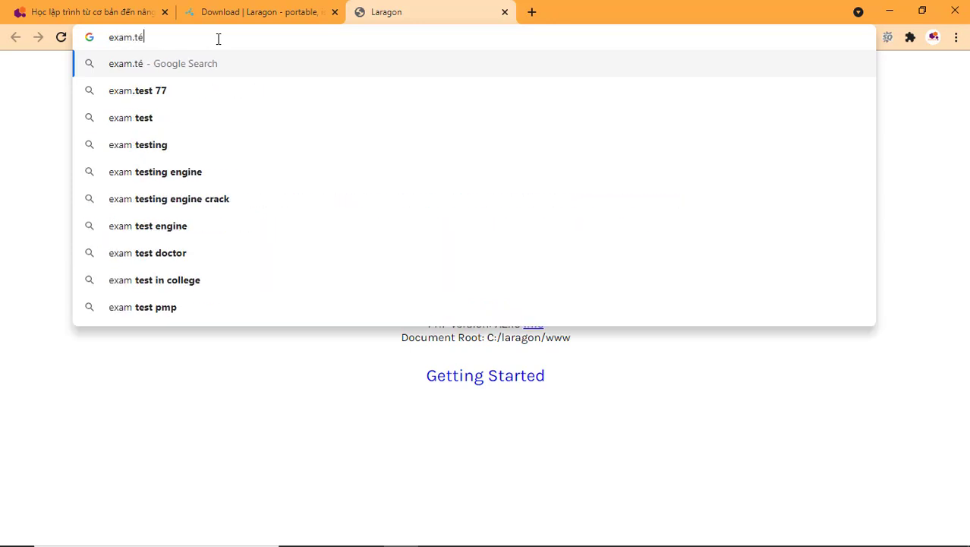
key("Return")
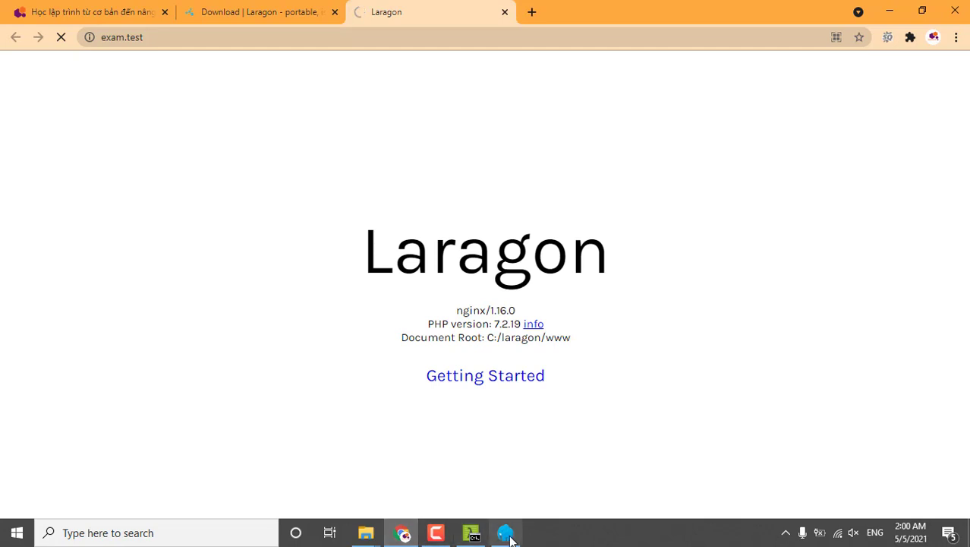
Return to Laragon, close its preferences, shift the main window aside and reload Nginx.
left_click(505, 532)
left_click(656, 65)
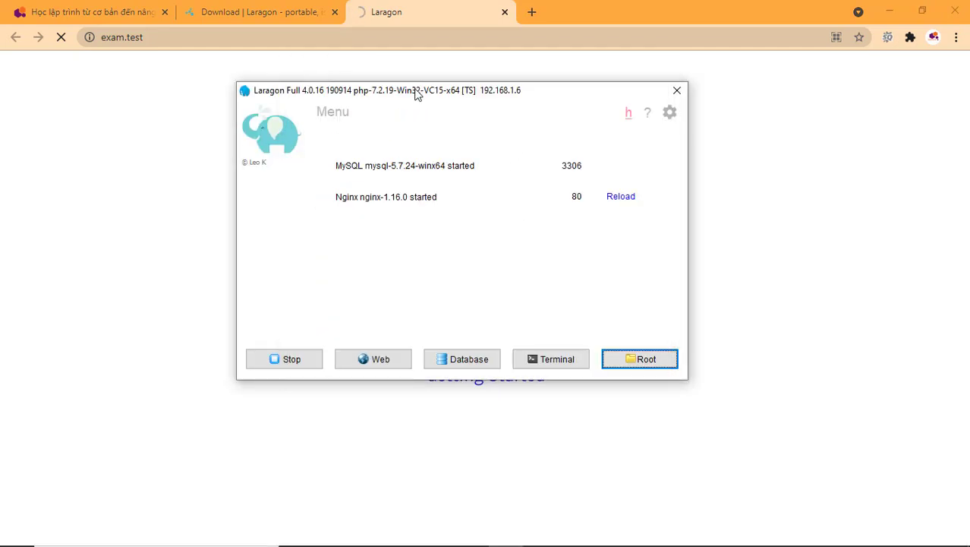
left_click_drag(444, 94, 563, 94)
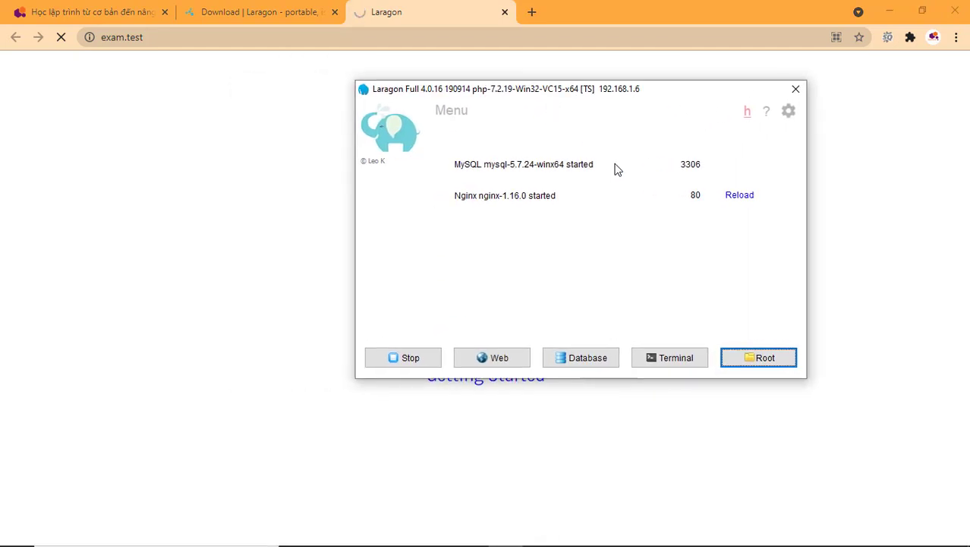
left_click(734, 197)
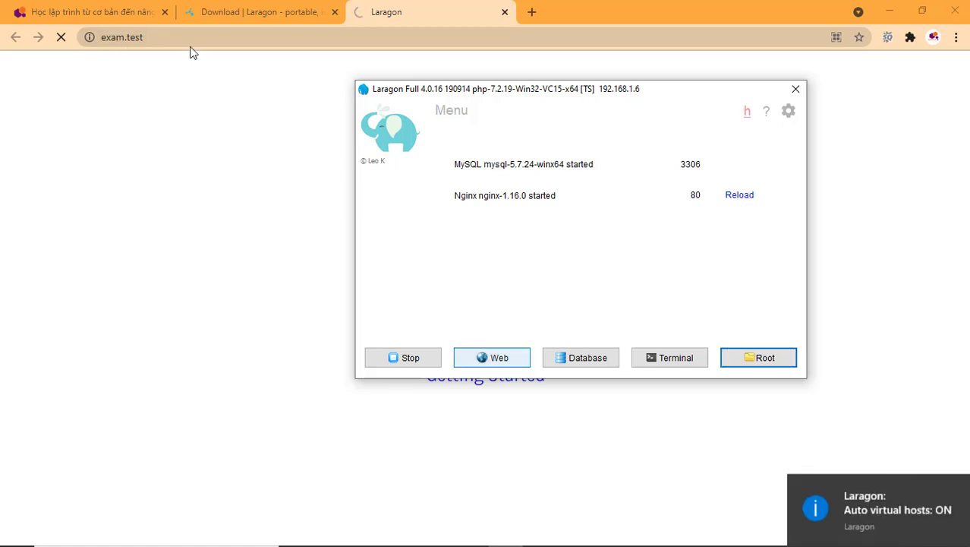
Go back to the browser, dismiss the Laragon notification and try reloading exam.test.
left_click(198, 38)
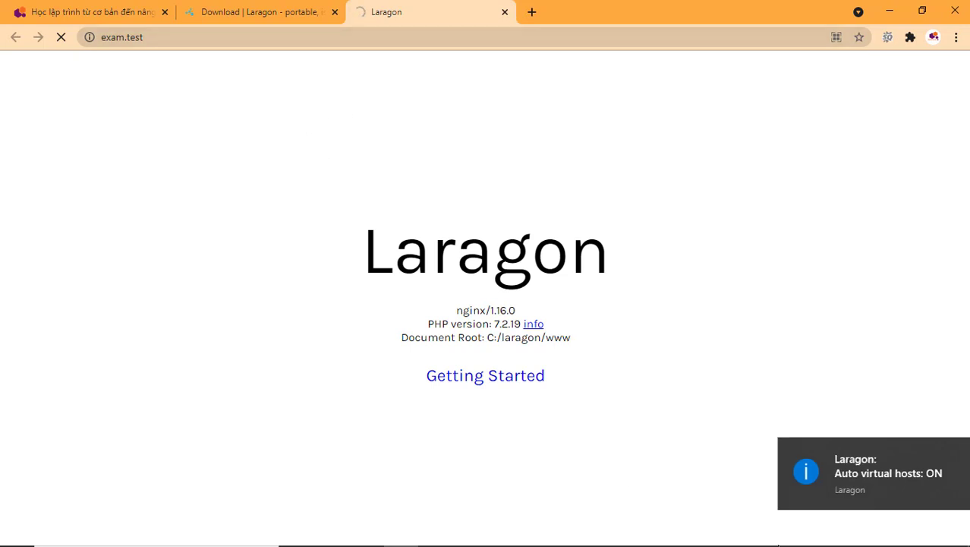
mouse_move(559, 538)
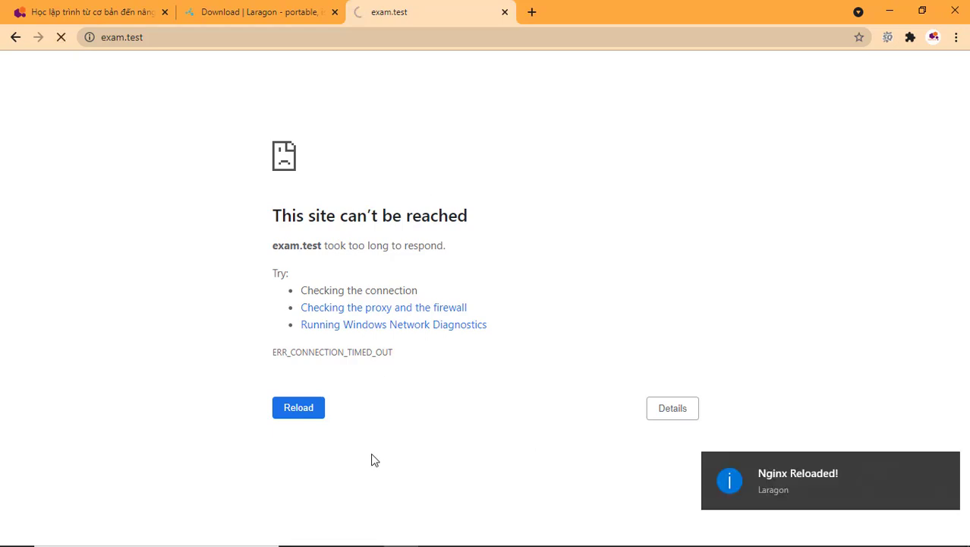
left_click(814, 473)
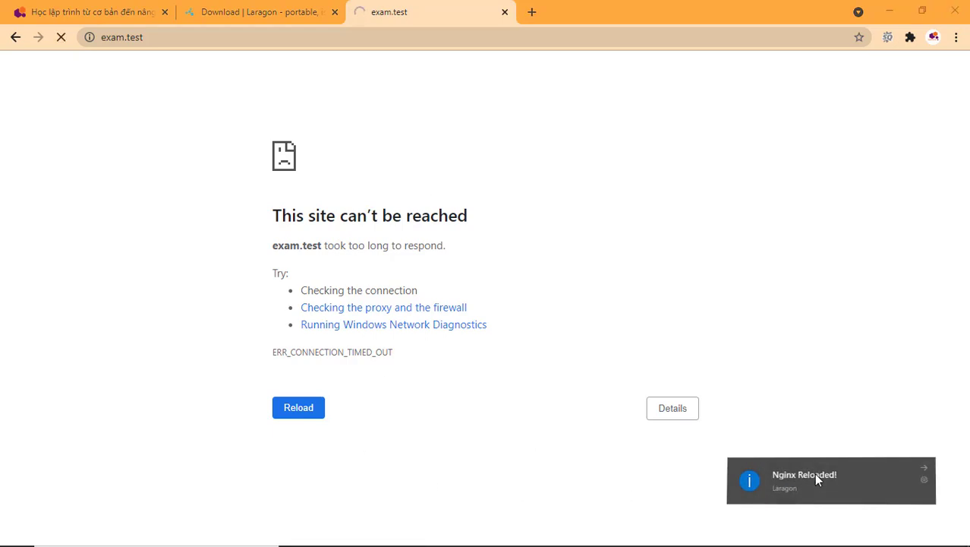
left_click(60, 38)
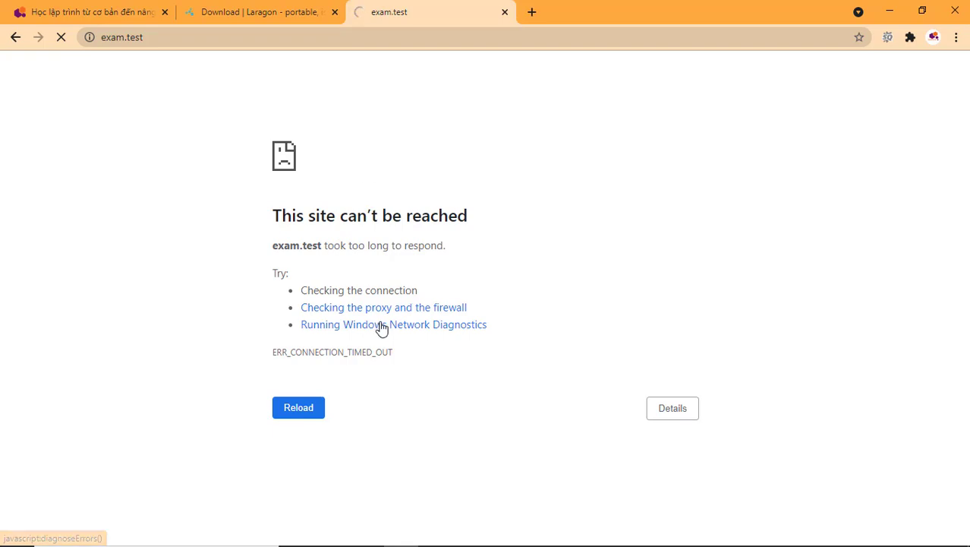
Close the Cmder terminal window and reload Nginx once more from the Laragon window.
mouse_move(402, 543)
left_click(473, 536)
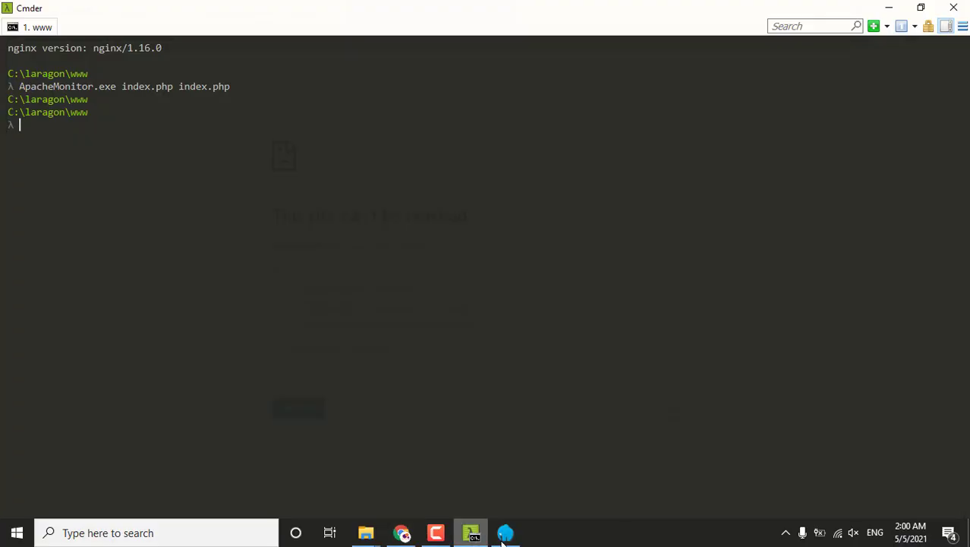
left_click(961, 9)
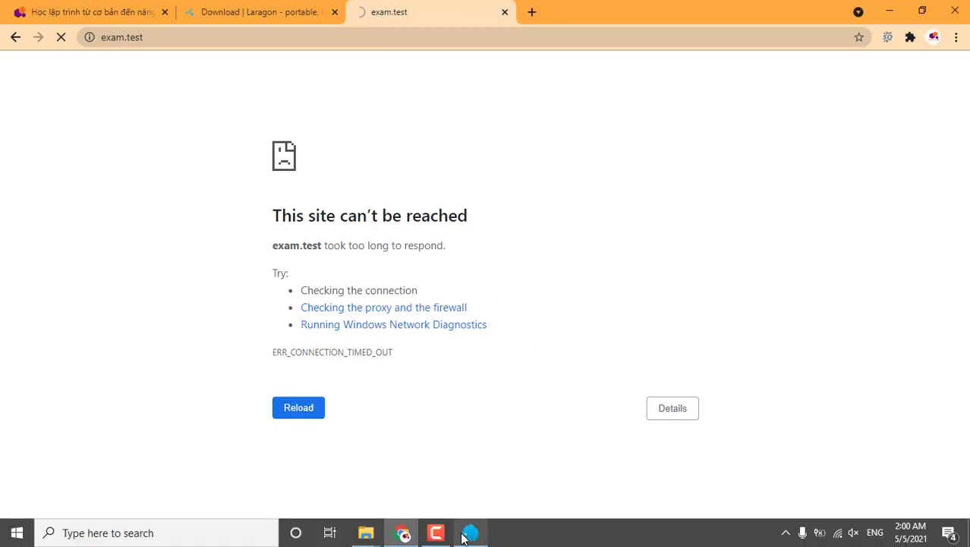
left_click(465, 535)
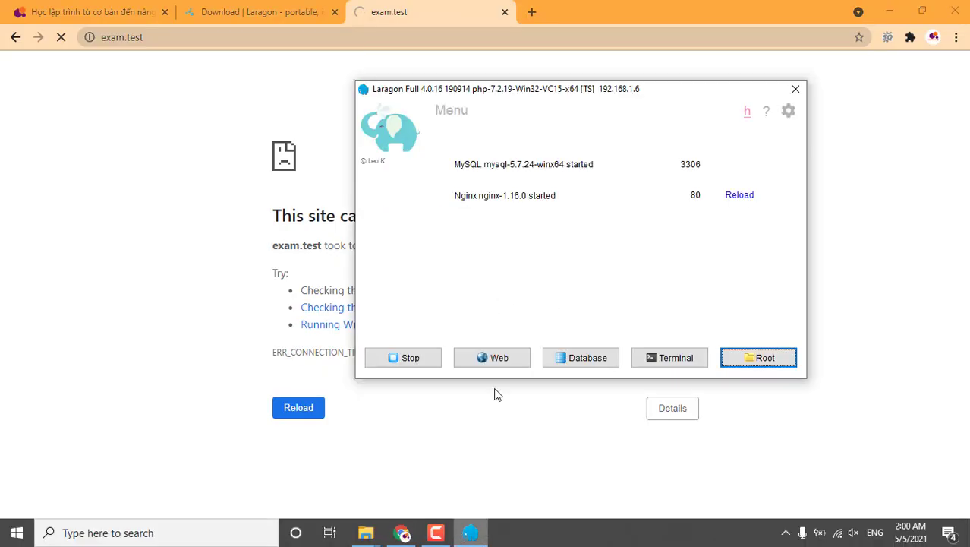
left_click(738, 196)
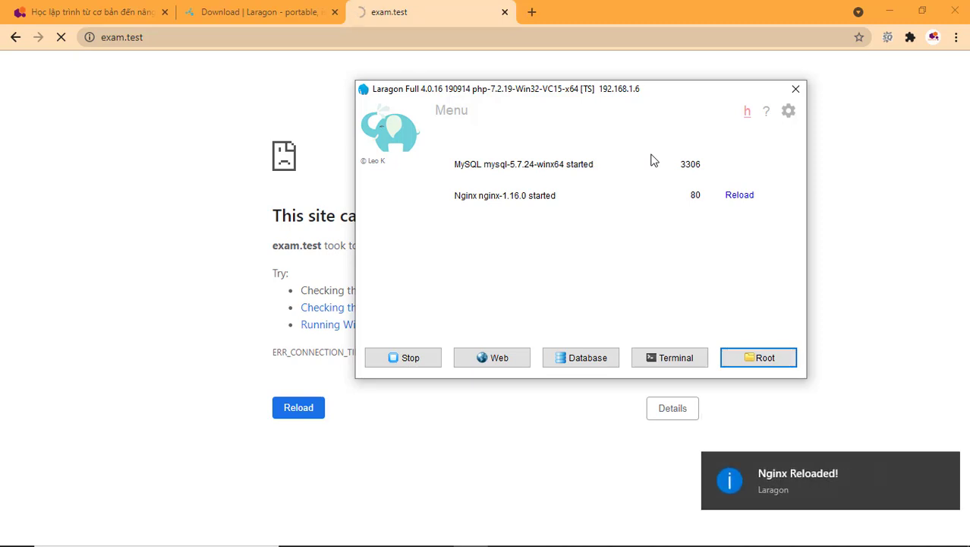
Bring Chrome back to the front and reload exam.test.
left_click(145, 127)
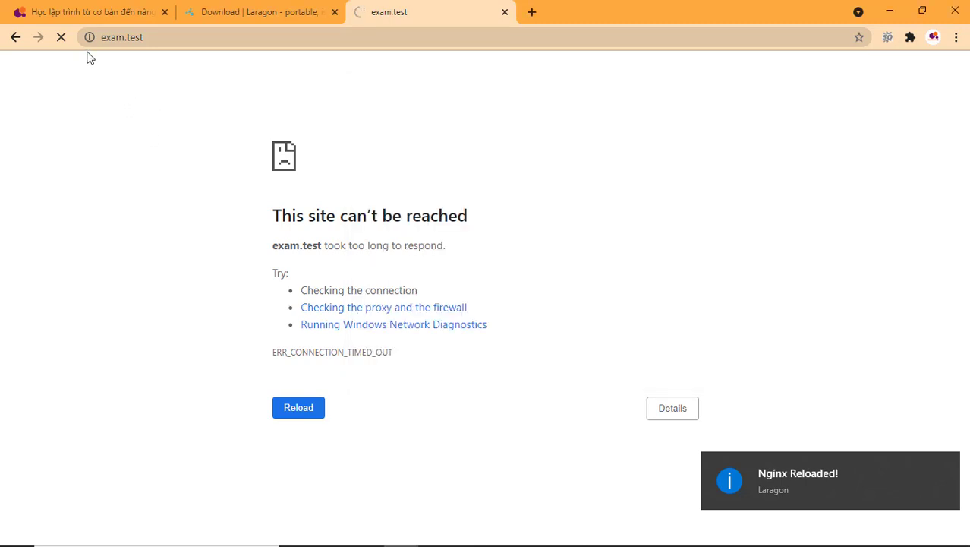
left_click(61, 36)
Switch to File Explorer, widen the navigation pane and open the Windows folder on Local Disk (C:).
mouse_move(356, 542)
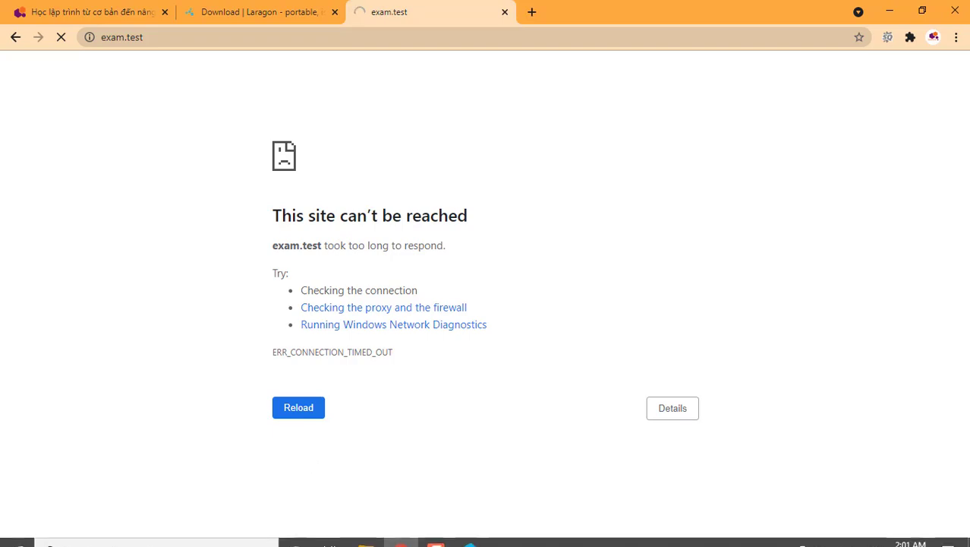
left_click(260, 449)
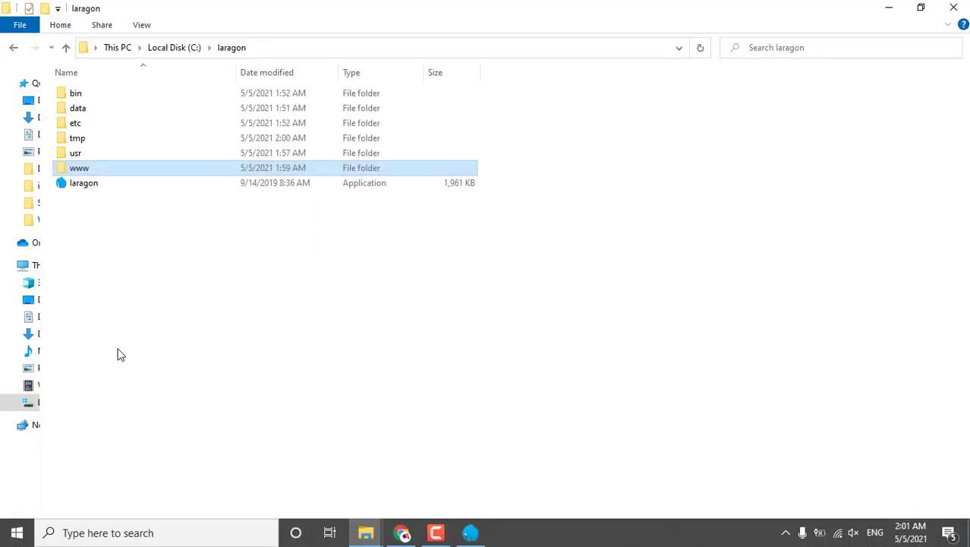
left_click_drag(41, 263, 152, 262)
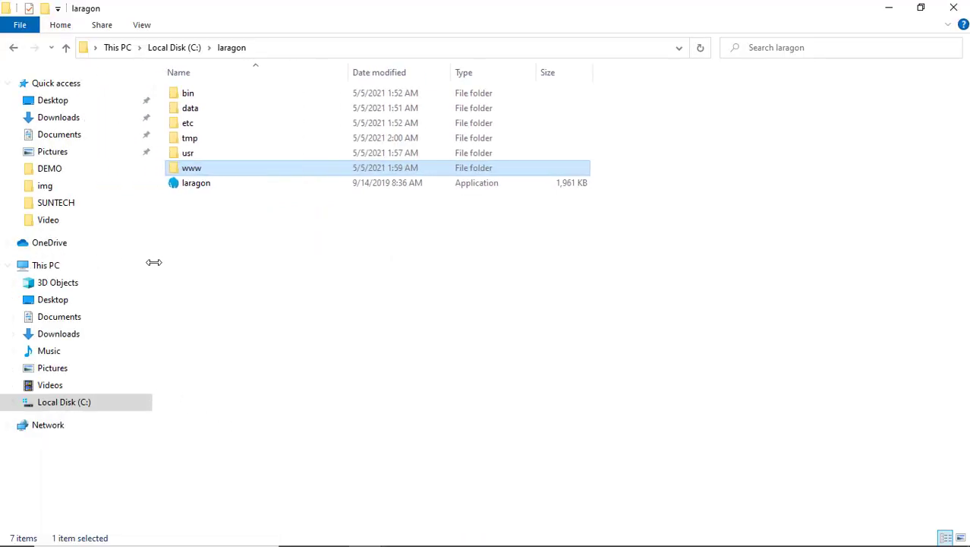
left_click(86, 405)
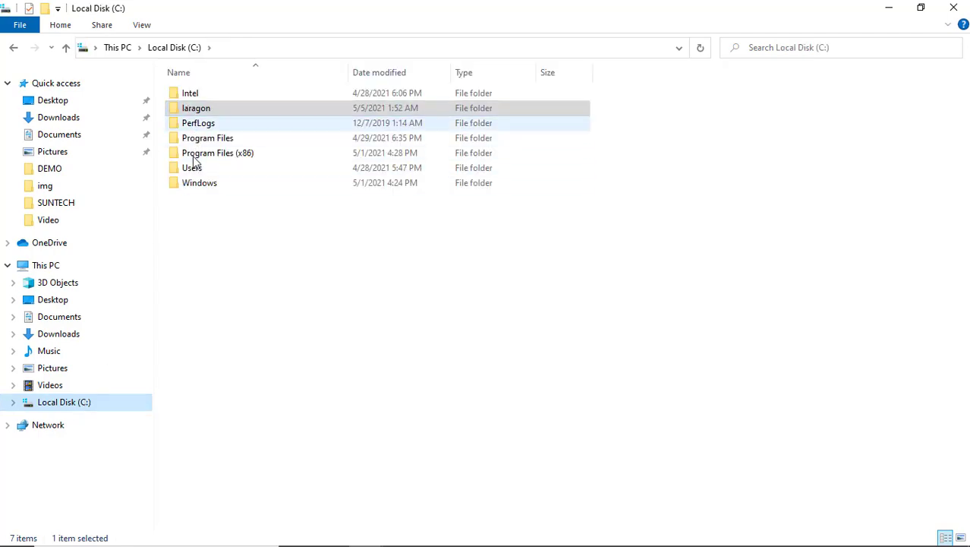
left_click(196, 186)
double_click(195, 184)
Go from the Windows folder into System32\drivers\etc.
left_click(231, 395)
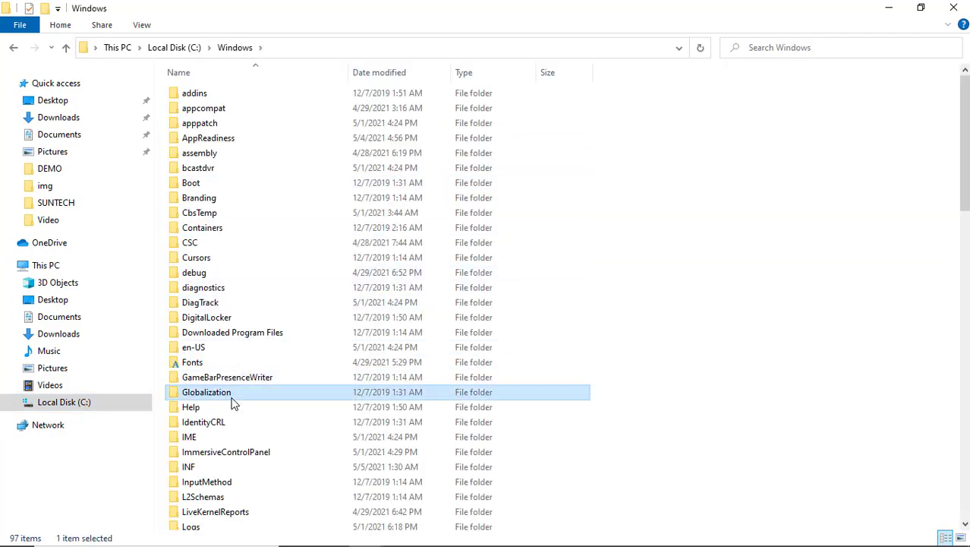
key("d")
scroll(220, 255, "up", 2)
key("s")
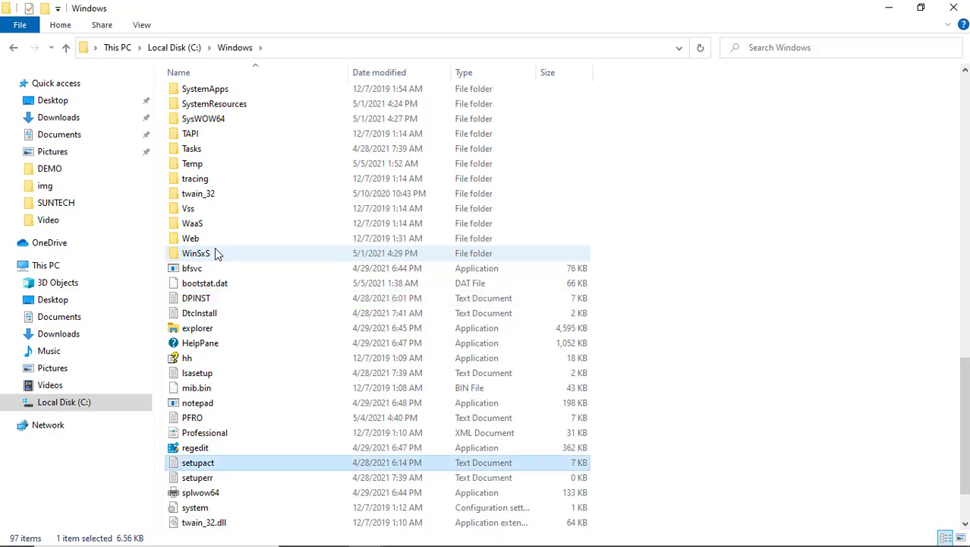
scroll(228, 315, "up", 5)
double_click(217, 310)
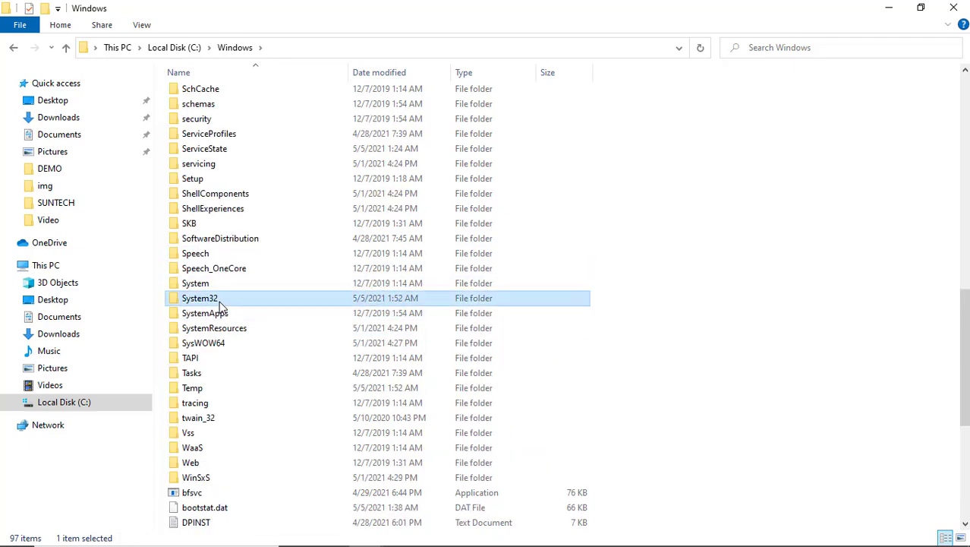
left_click(231, 263)
key("d")
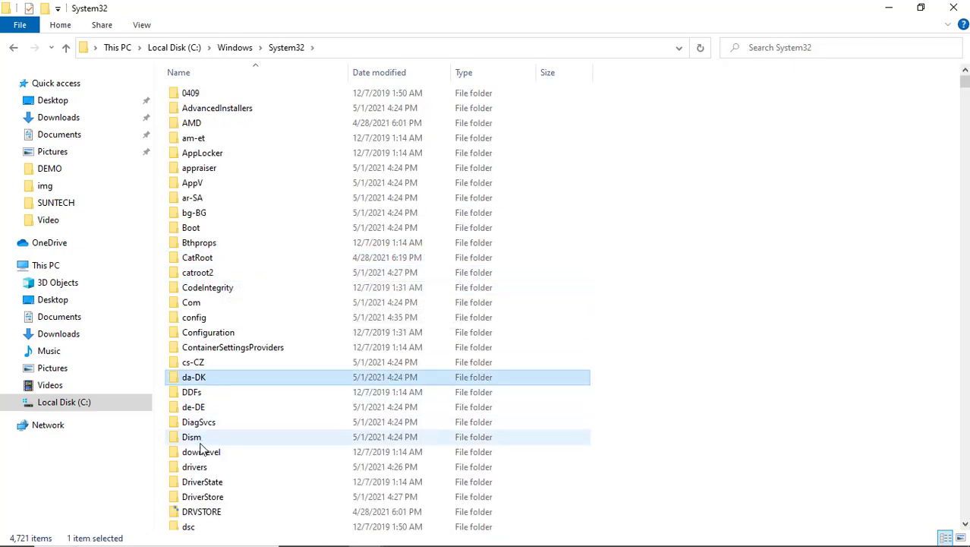
left_click(199, 470)
double_click(199, 471)
double_click(205, 123)
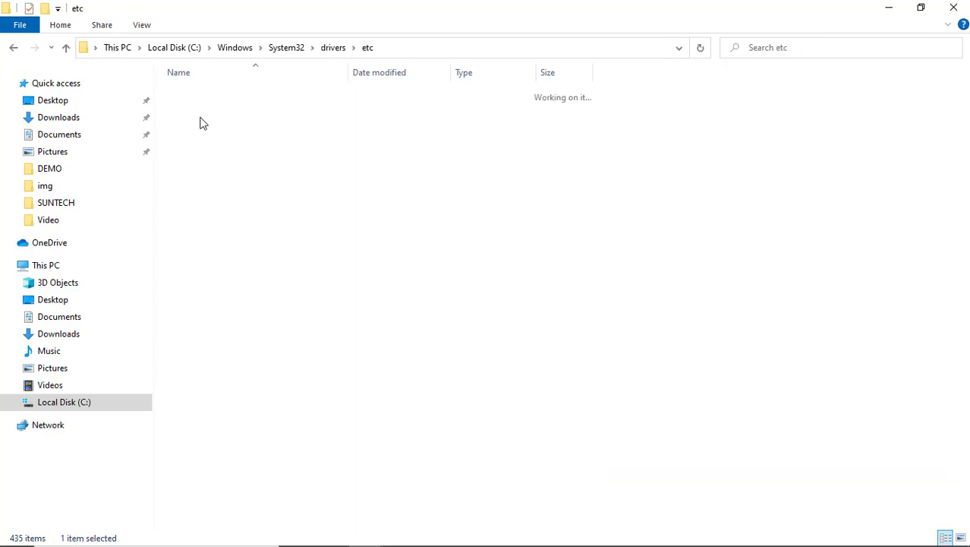
Open the hosts file with Sublime Text.
left_click(206, 112)
right_click(220, 109)
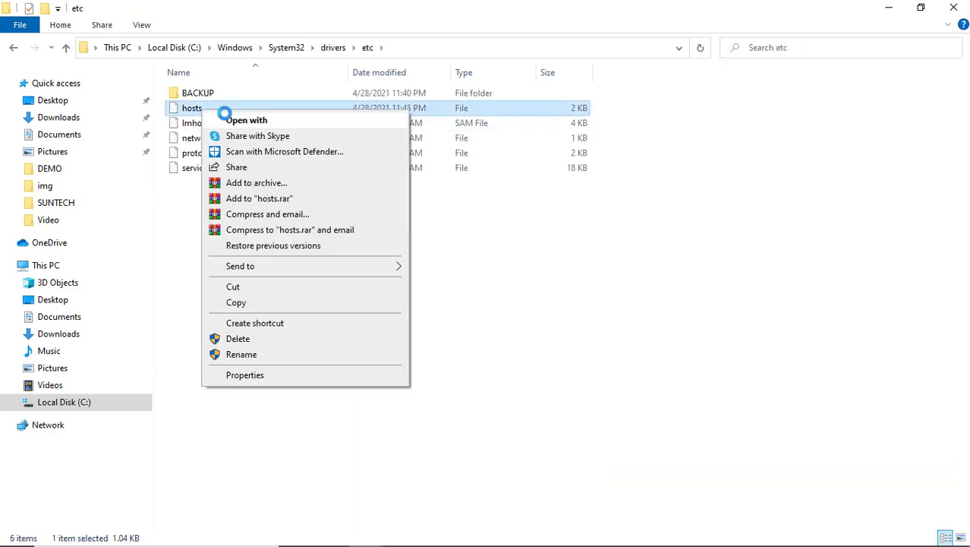
left_click(258, 123)
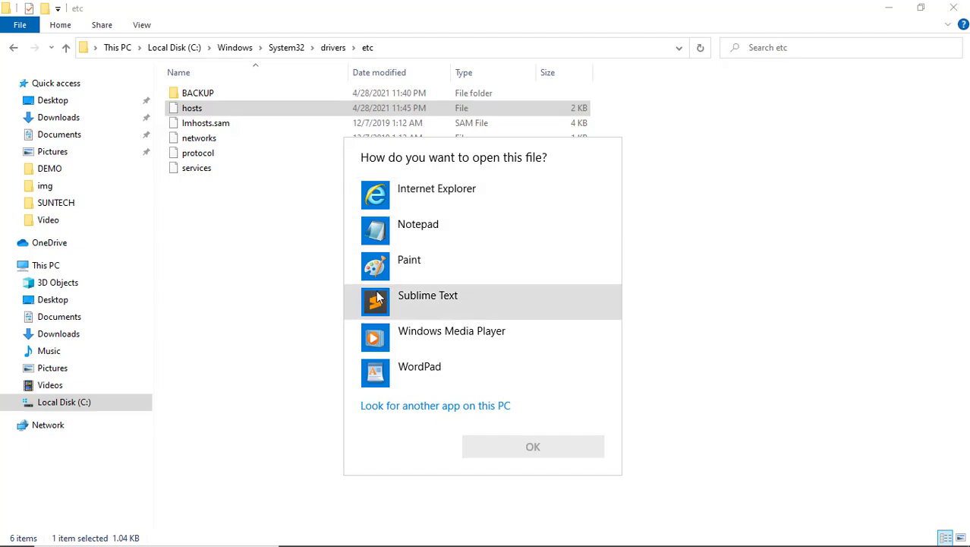
double_click(382, 299)
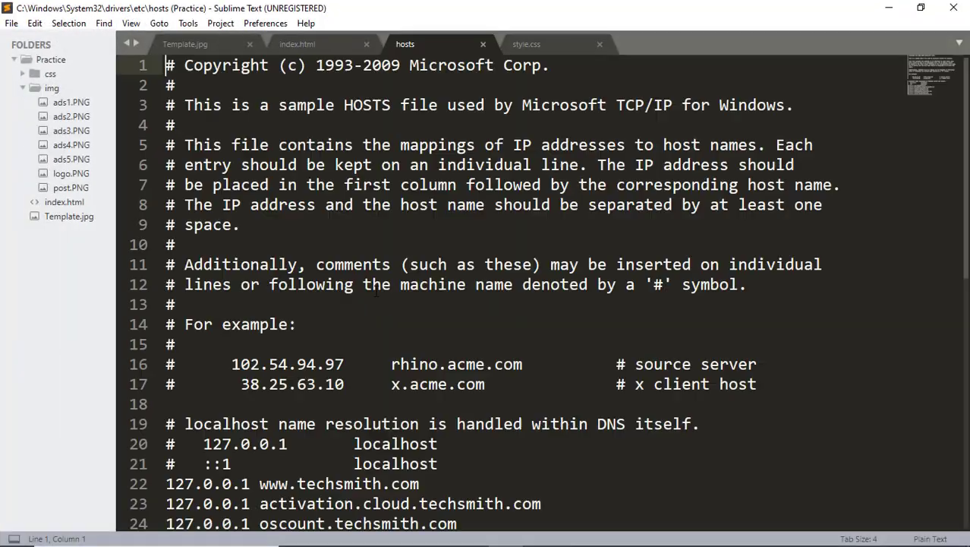
Examine the hosts file from its opening comments to the 127.0.0.1 host mappings at the end.
scroll(344, 221, "down", 5)
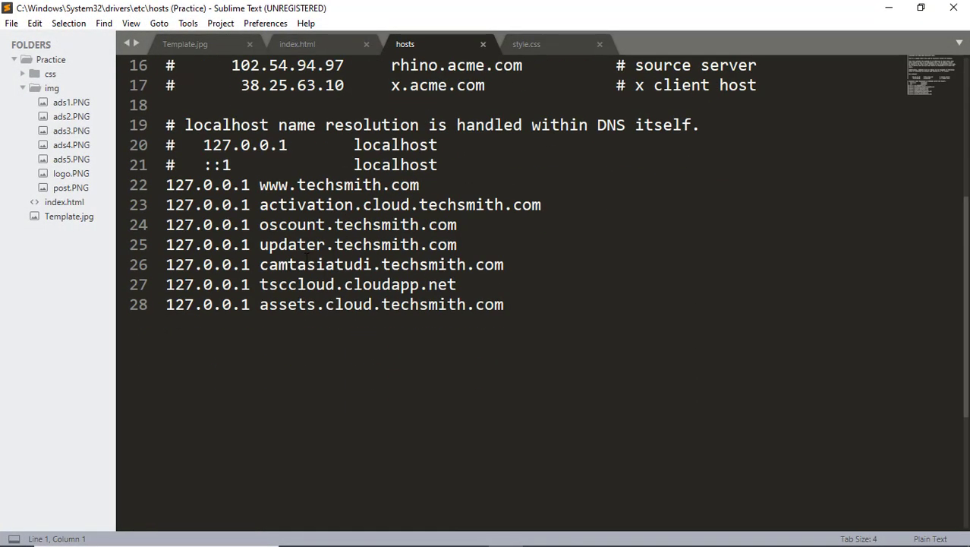
scroll(294, 240, "up", 5)
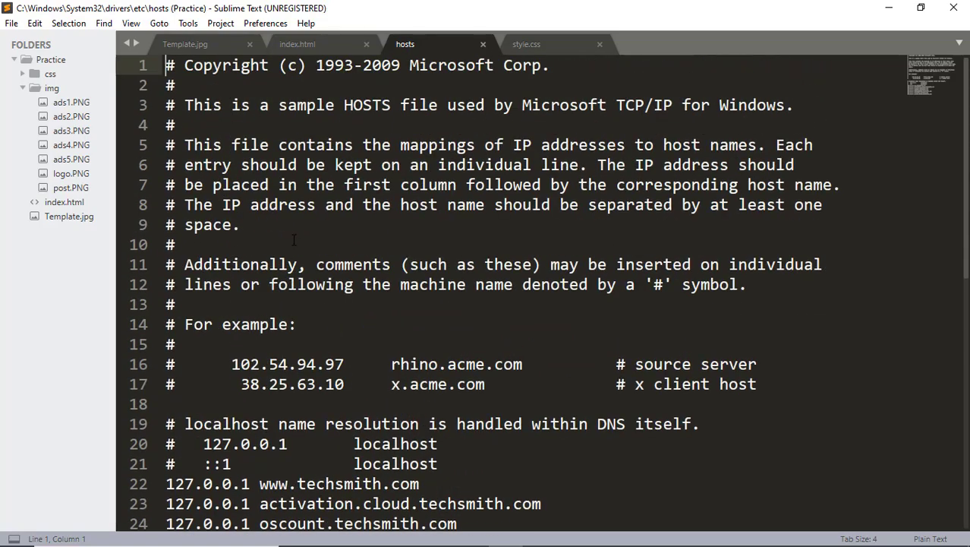
scroll(292, 238, "down", 4)
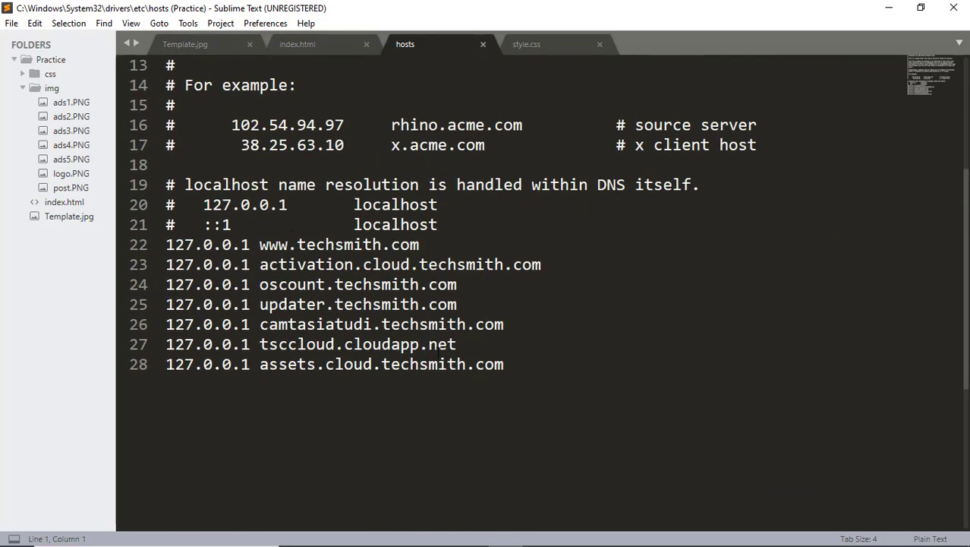
scroll(396, 303, "up", 4)
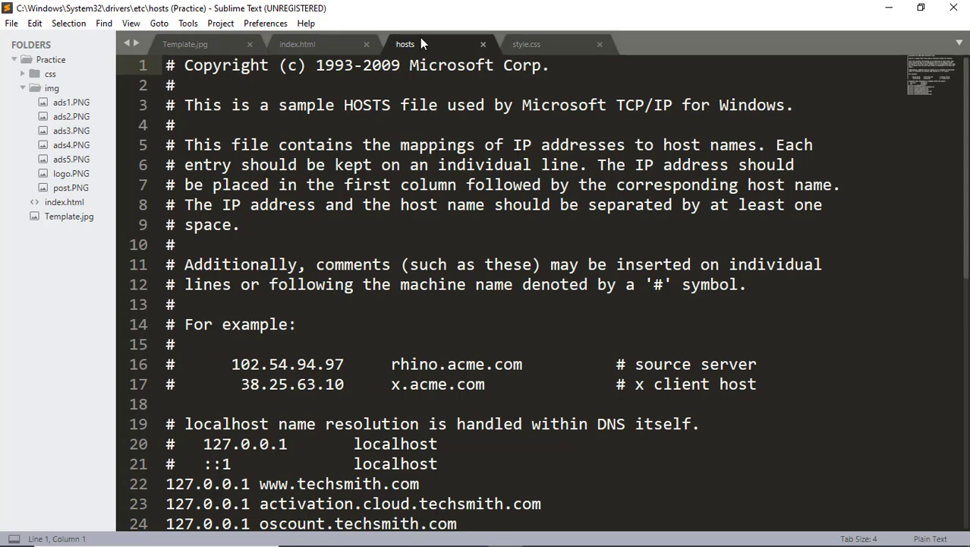
scroll(368, 204, "down", 4)
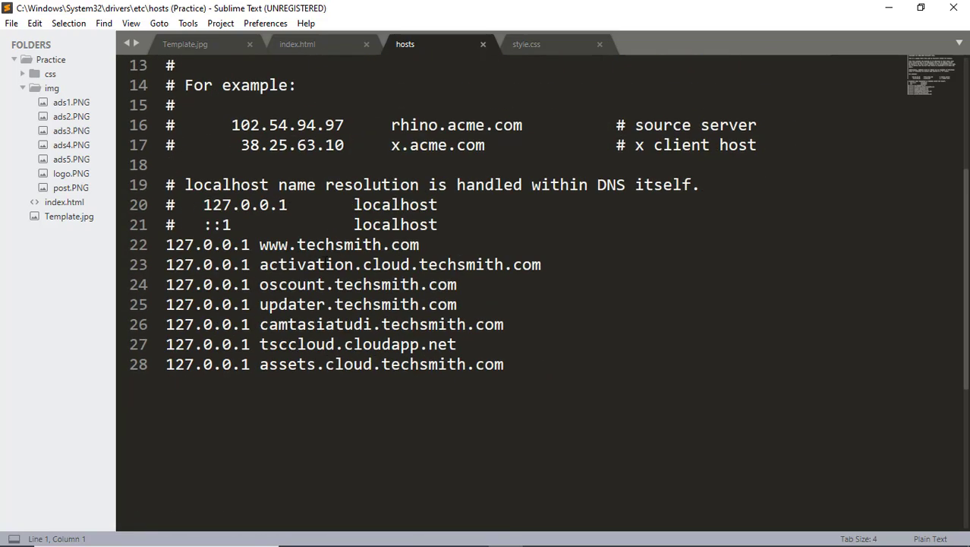
scroll(451, 254, "down", 3)
scroll(451, 254, "up", 1)
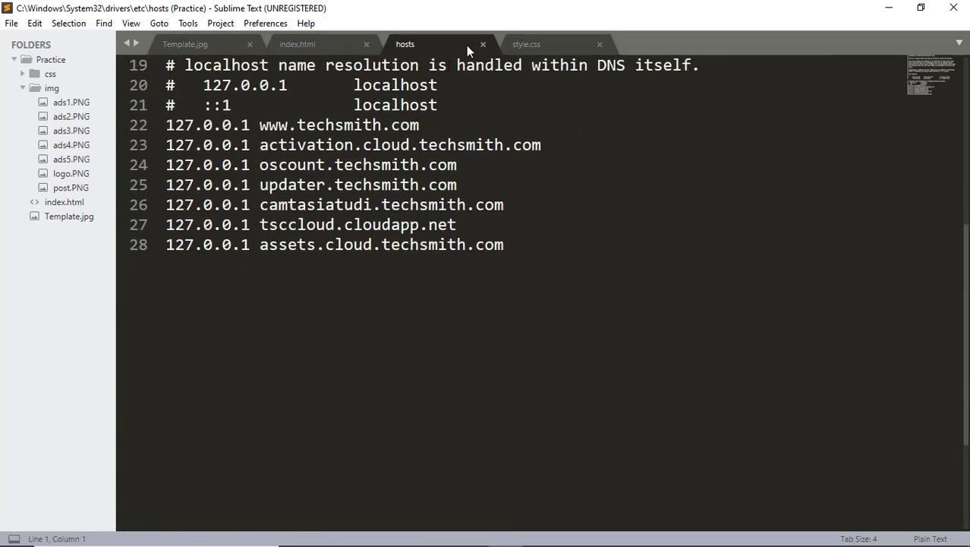
scroll(257, 312, "up", 1)
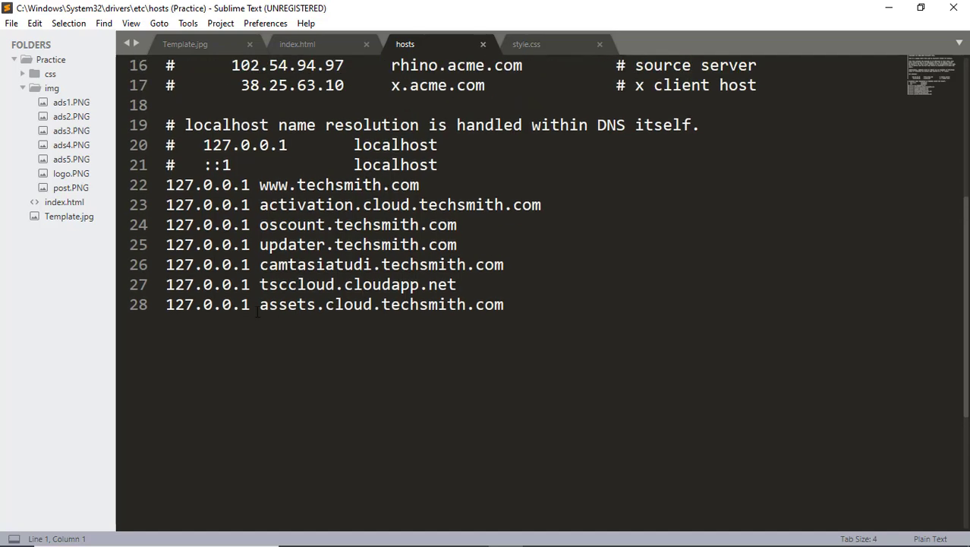
Place the cursor at the end of the last hosts entry and close the style.css file.
left_click_drag(472, 281, 155, 275)
left_click(529, 306)
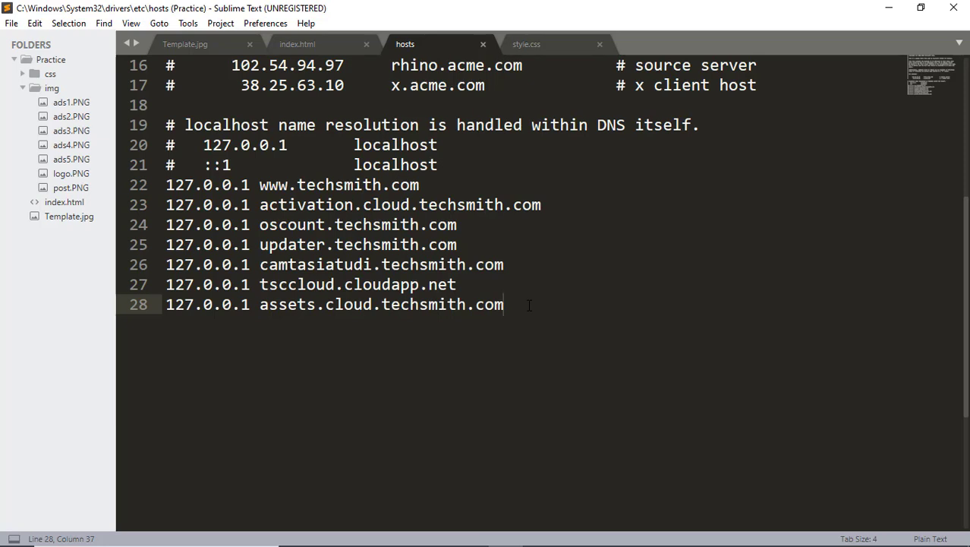
left_click(600, 44)
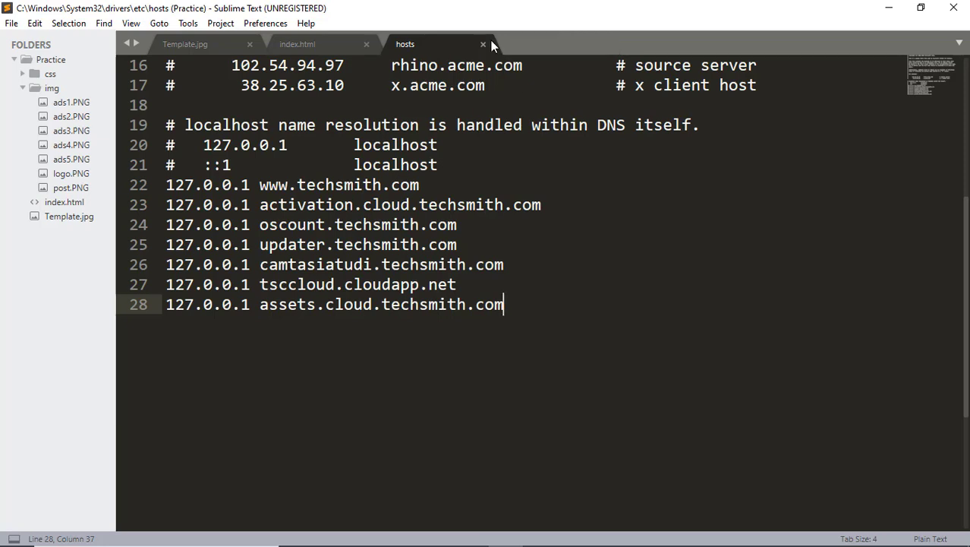
Duplicate the last hosts entry onto a new line and change its host name so it reads 127.0.0.1 exam.test.
type("\\")
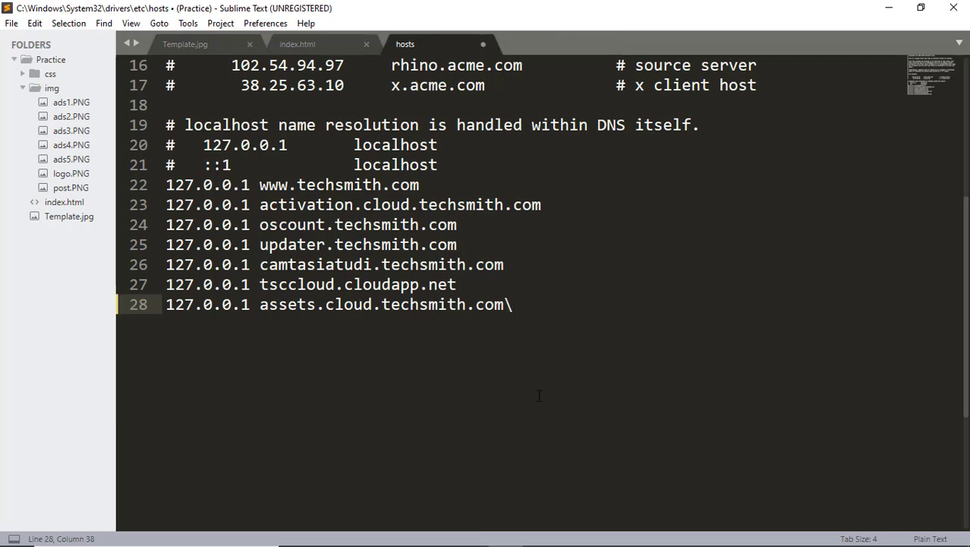
key("BackSpace")
key("shift+Home")
key("ctrl+c")
key("End")
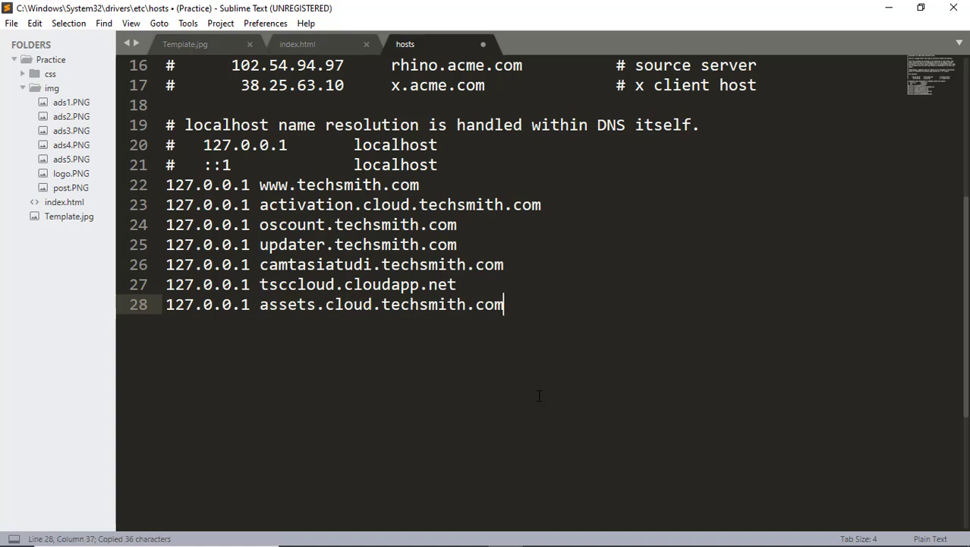
key("Return")
key("ctrl+v")
left_click_drag(259, 326, 552, 332)
key("BackSpace")
type("exam")
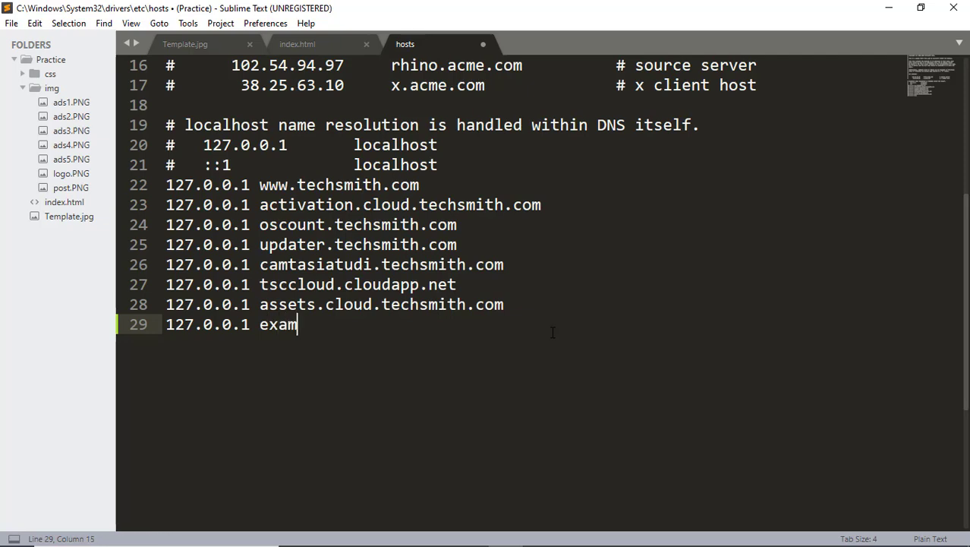
type(".test")
Try to save the hosts file by overwriting the write-protected original, and dismiss the resulting dialog.
key("ctrl+s")
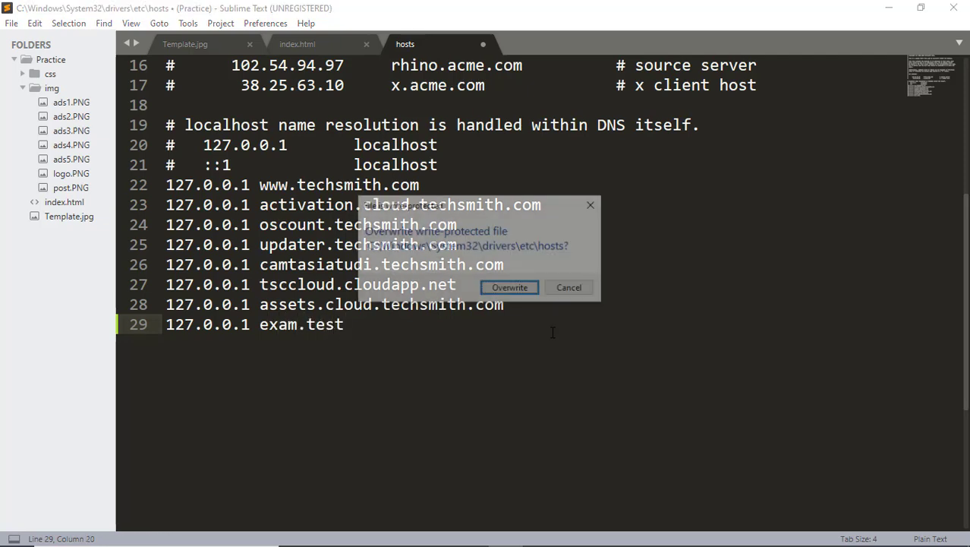
left_click(513, 290)
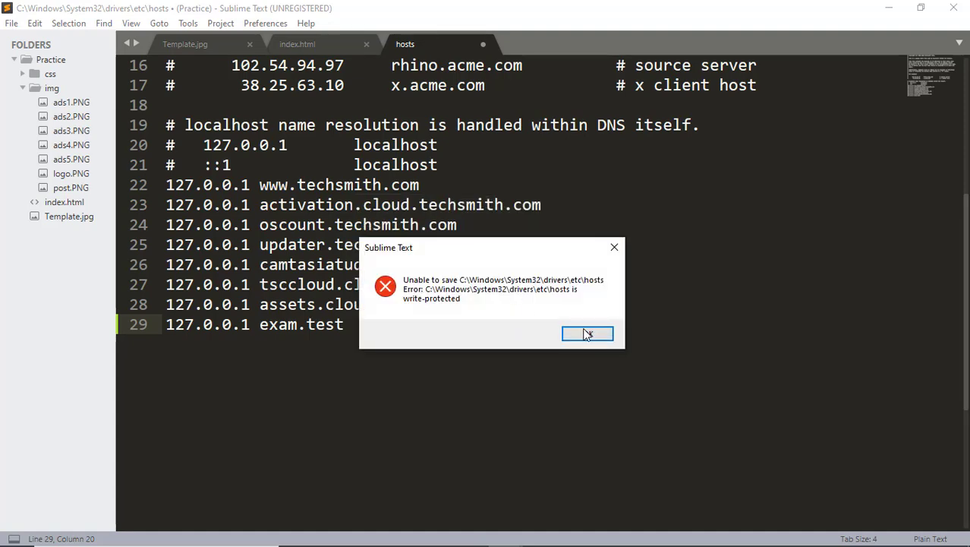
left_click(580, 332)
Close the hosts file without saving its changes and minimize Sublime Text.
left_click(483, 44)
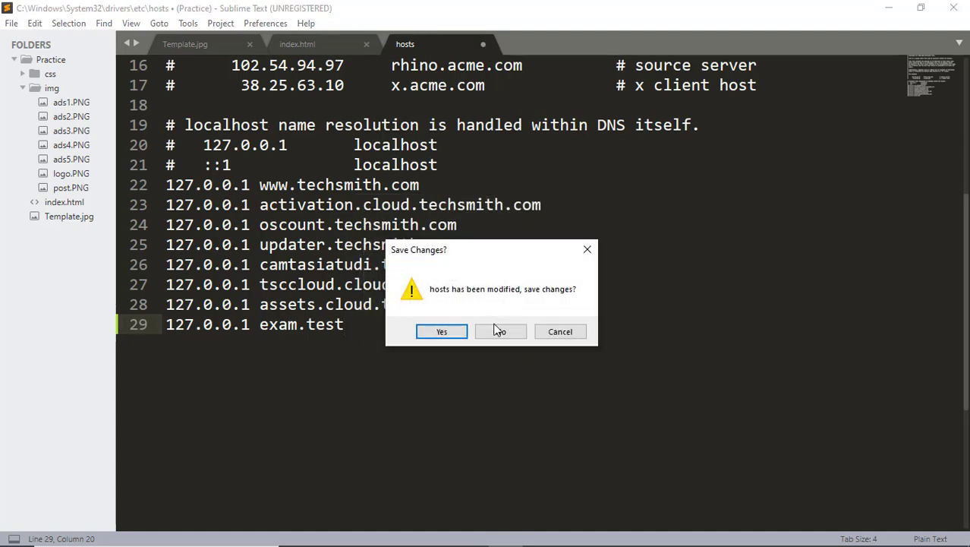
left_click(502, 332)
left_click(889, 8)
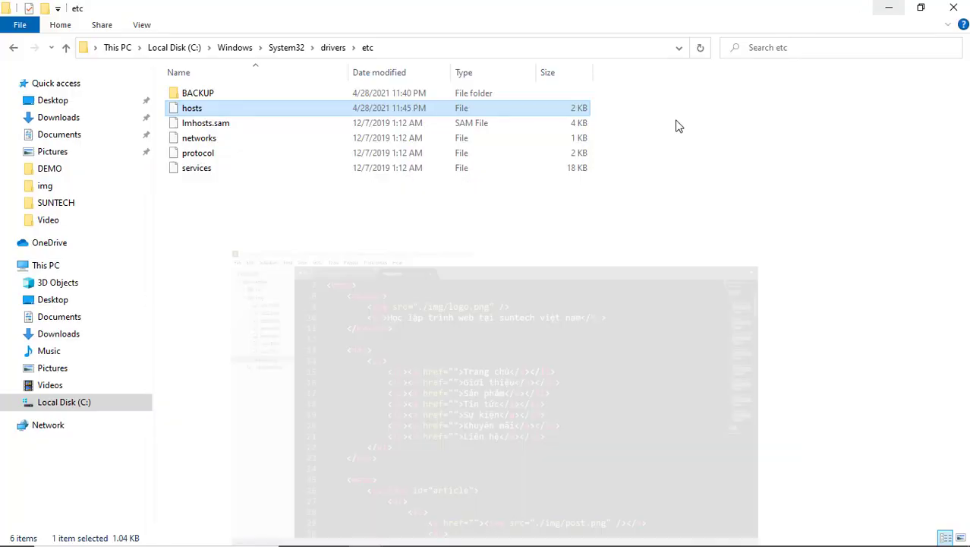
Switch to Chrome and select the exam.test address.
mouse_move(372, 543)
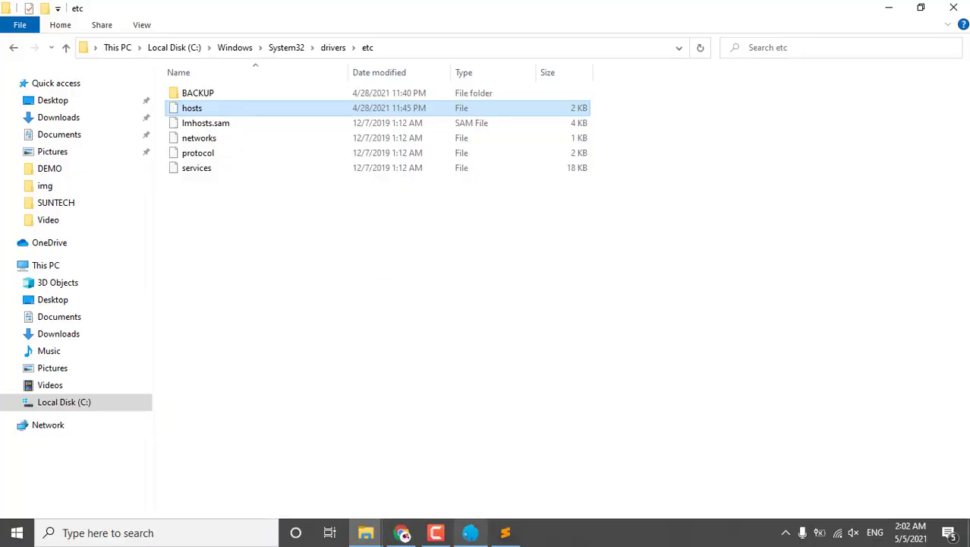
left_click(435, 535)
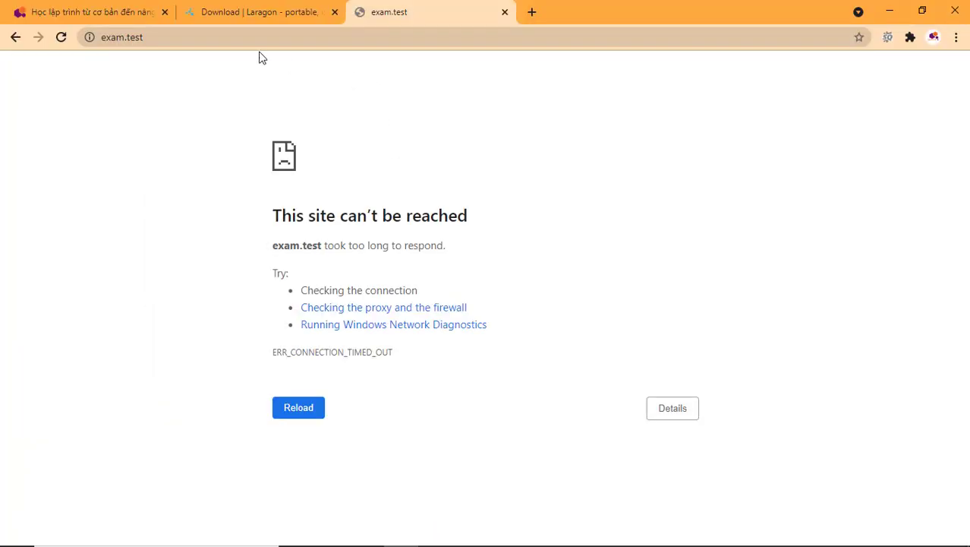
left_click(267, 38)
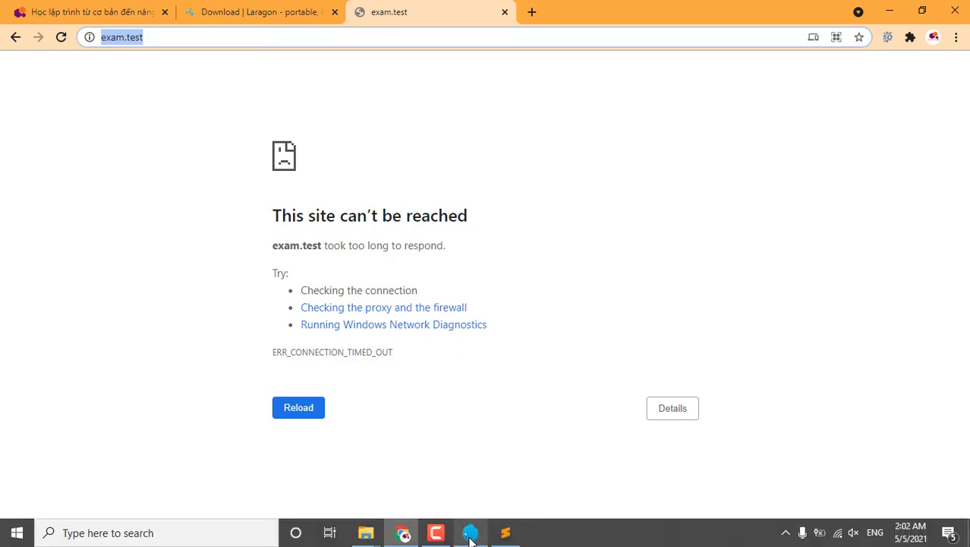
Switch to Laragon, stop and restart all services, and open the preferences.
left_click(474, 531)
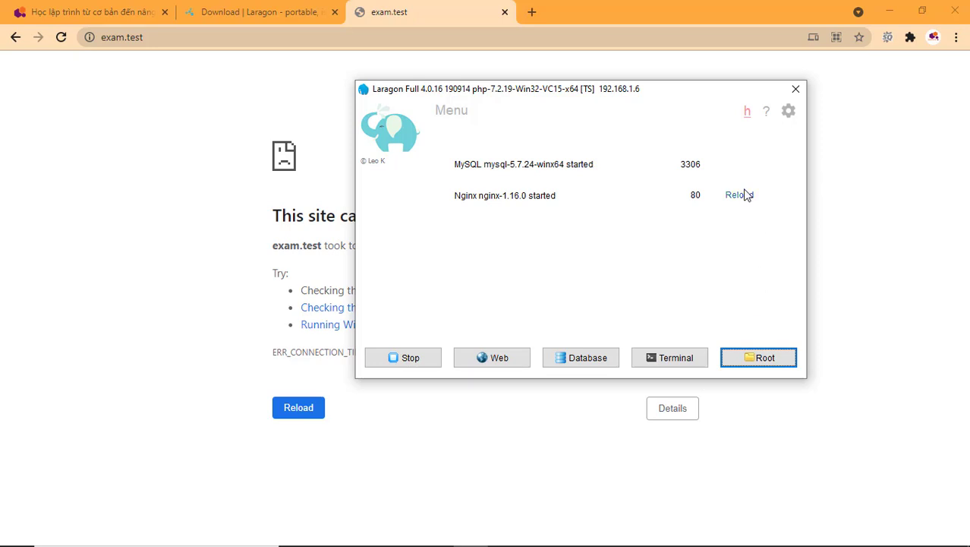
left_click(428, 362)
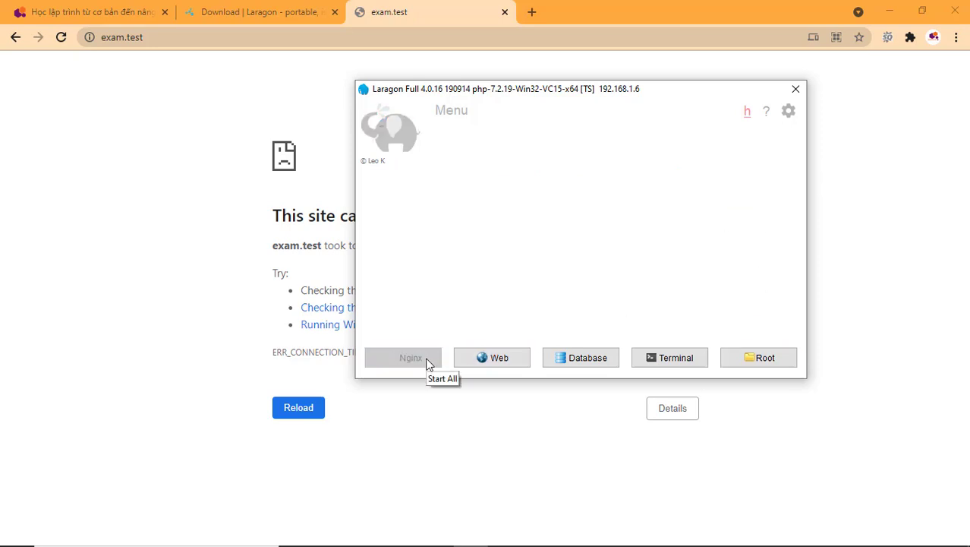
left_click(789, 111)
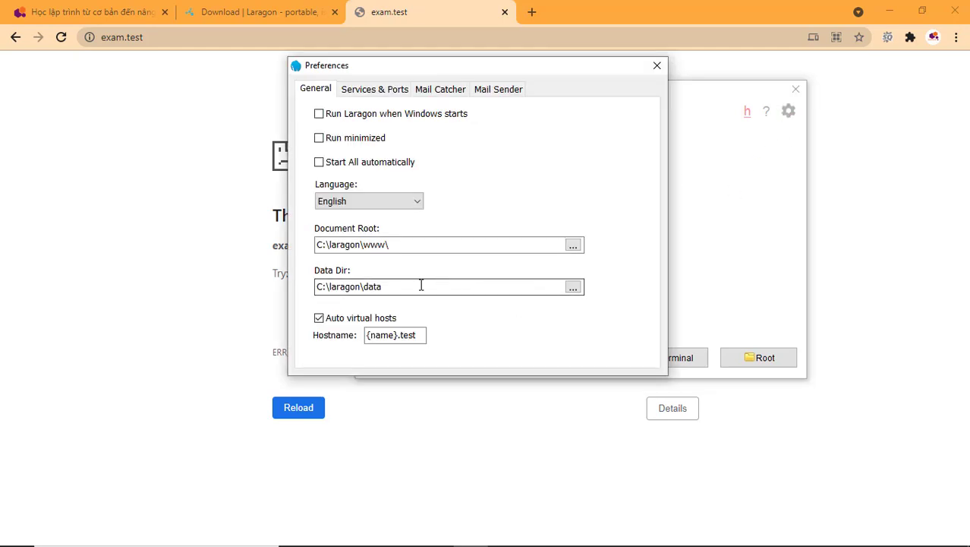
Review the services and ports in the preferences, and close the preferences and the Laragon window.
left_click(374, 90)
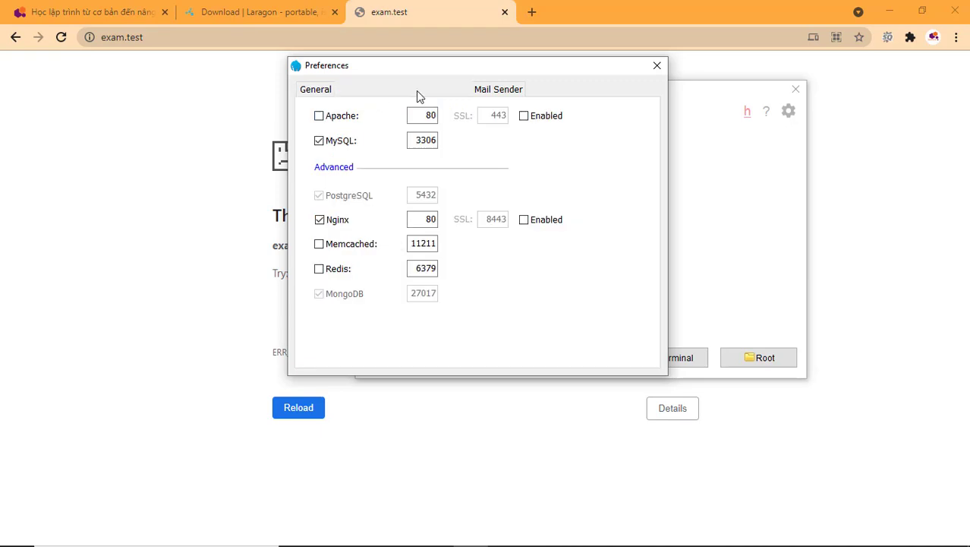
left_click(498, 90)
left_click(393, 90)
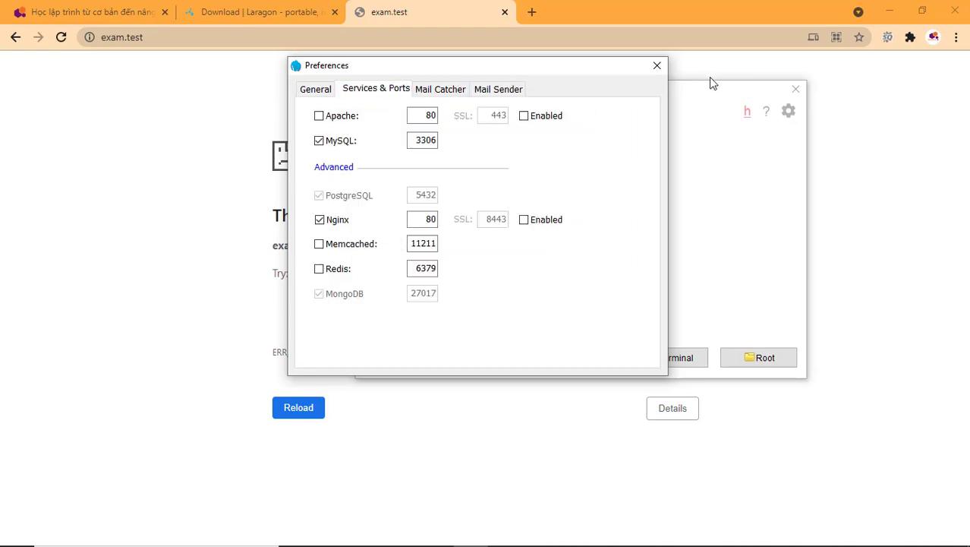
left_click(657, 66)
left_click(794, 90)
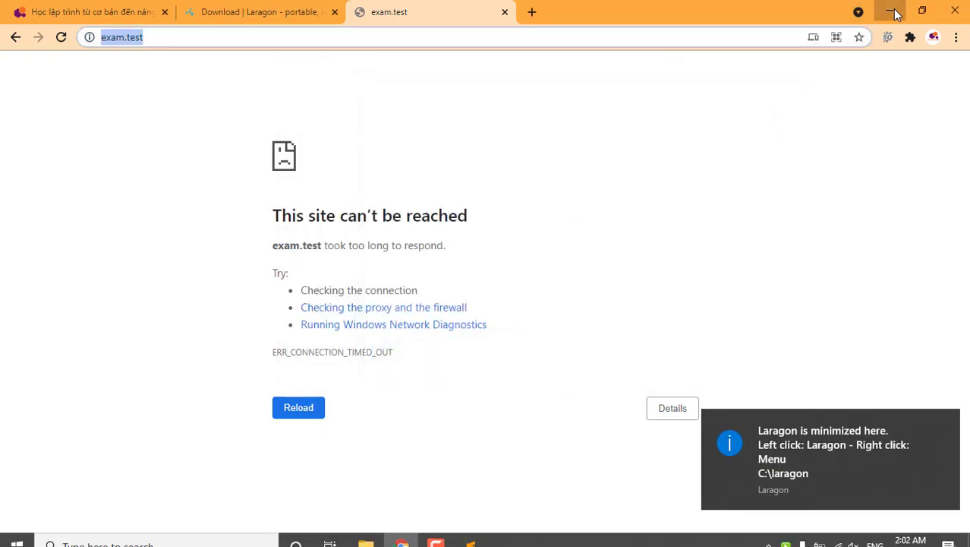
Minimize Chrome and close the www folder window.
left_click(895, 15)
left_click(889, 9)
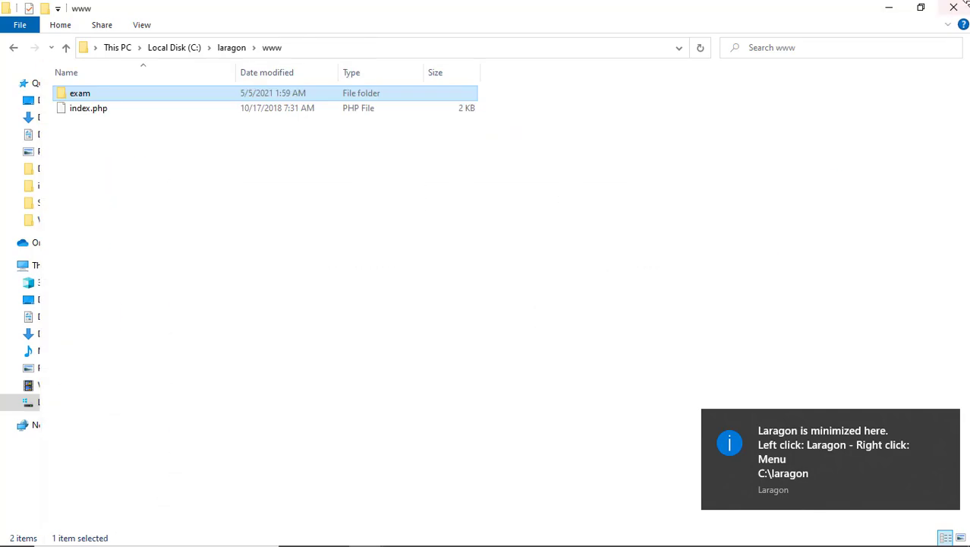
left_click(961, 7)
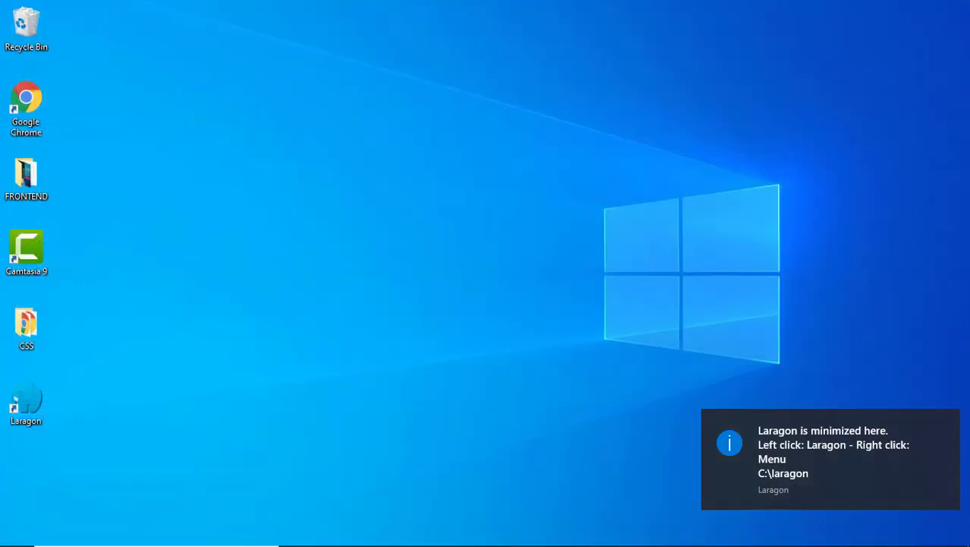
Exit Laragon completely so it no longer runs in the background.
right_click(782, 536)
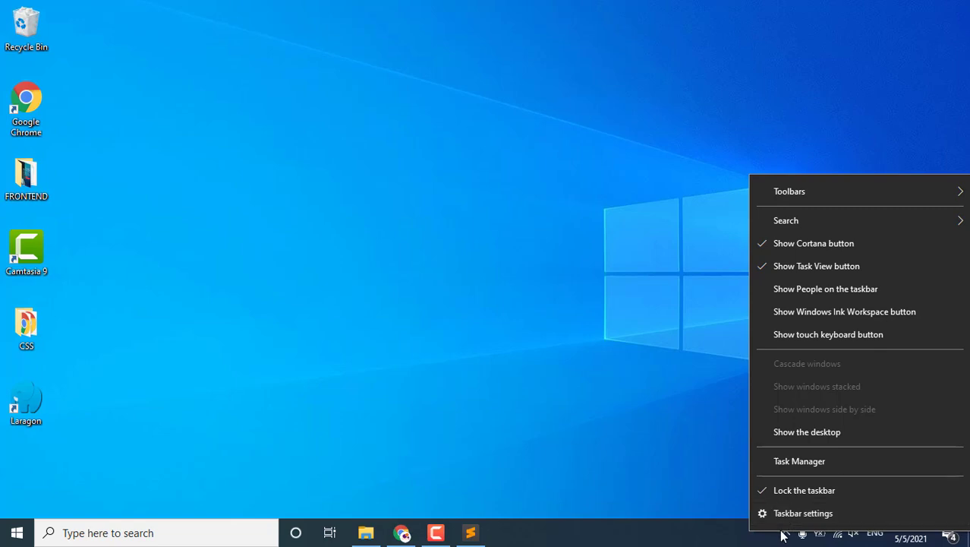
left_click(785, 536)
right_click(766, 516)
left_click(785, 494)
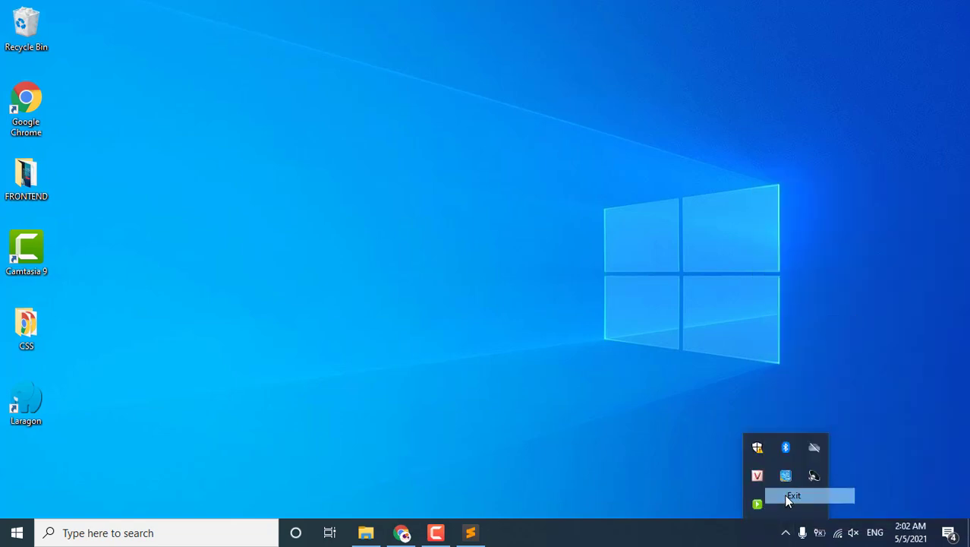
Run Laragon as administrator, start all its services, and close the www folder window.
right_click(26, 391)
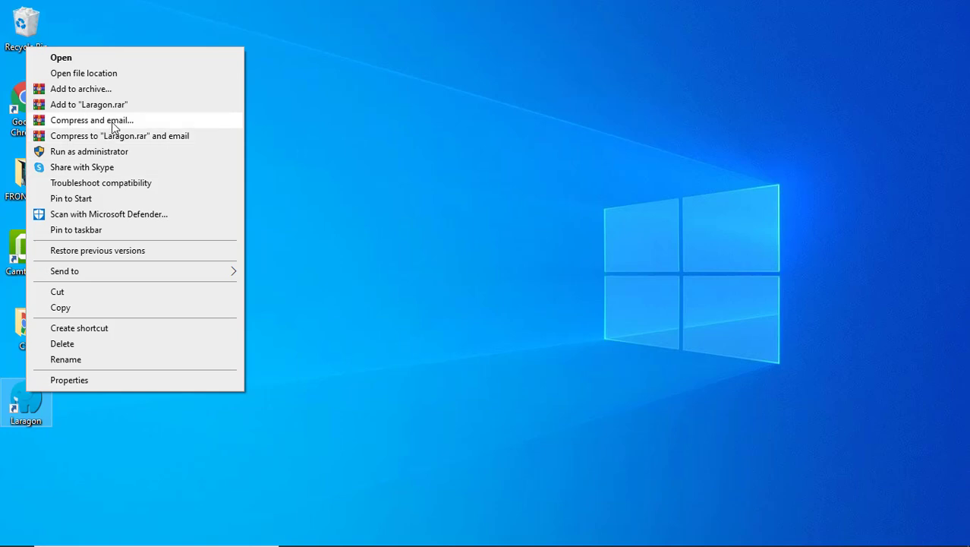
left_click(106, 154)
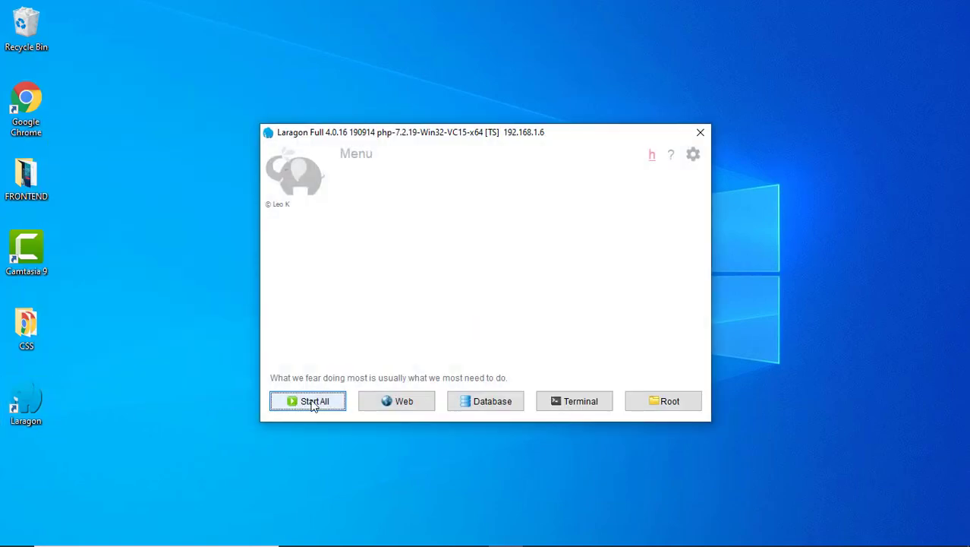
left_click(314, 405)
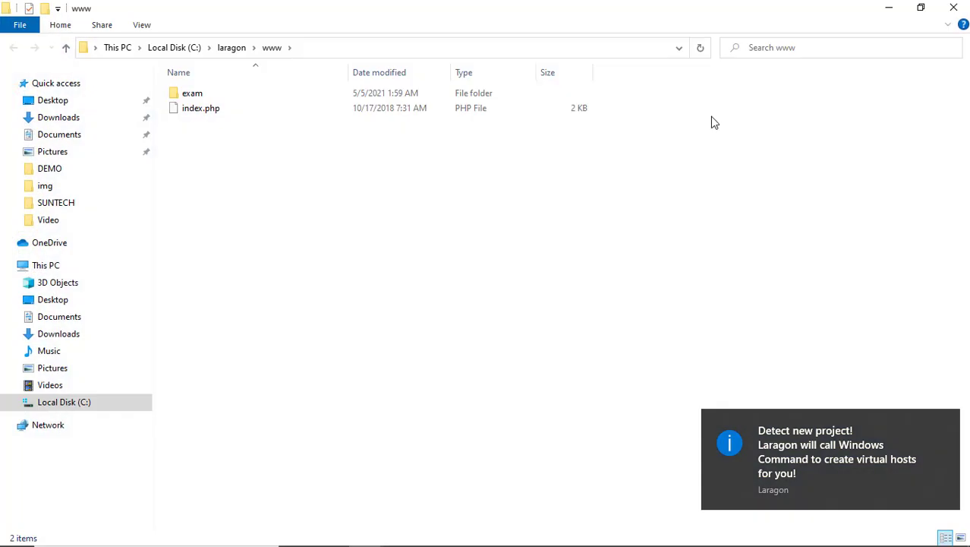
left_click(955, 7)
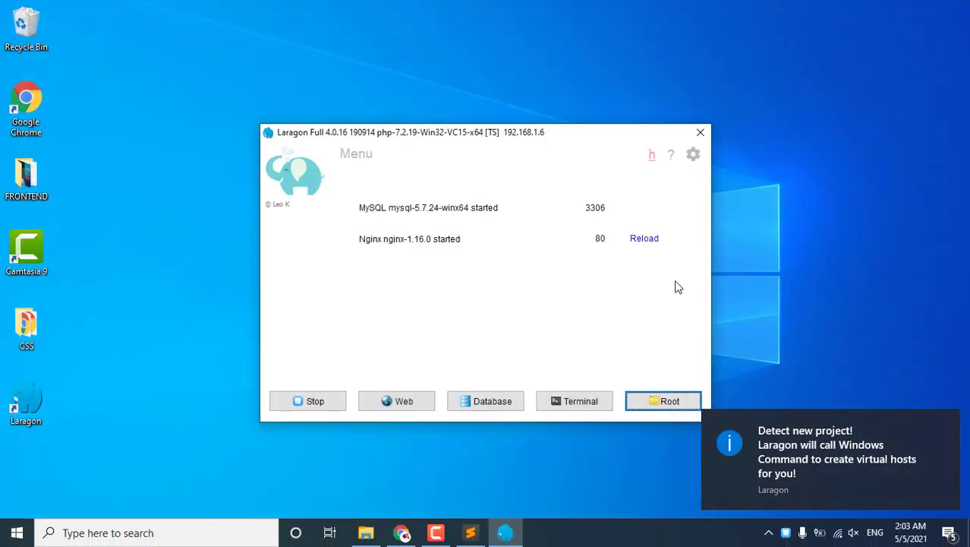
Minimize Laragon to the system tray and delete the exam project with its tools.
left_click(703, 130)
left_click(947, 418)
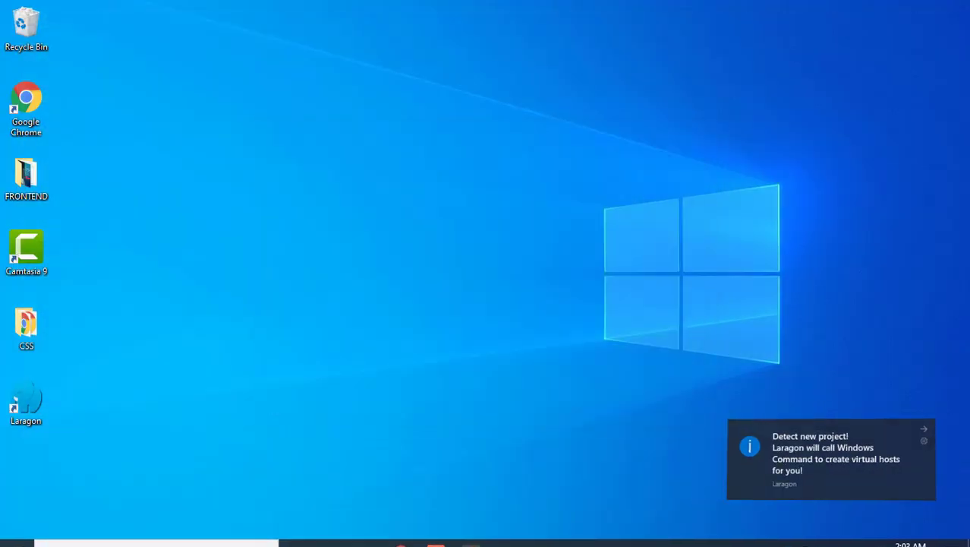
left_click(786, 534)
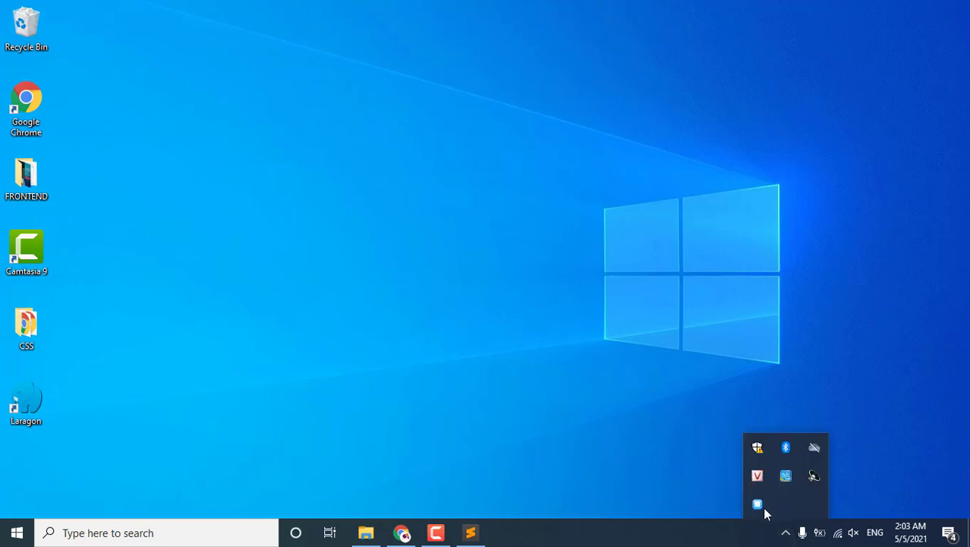
right_click(762, 507)
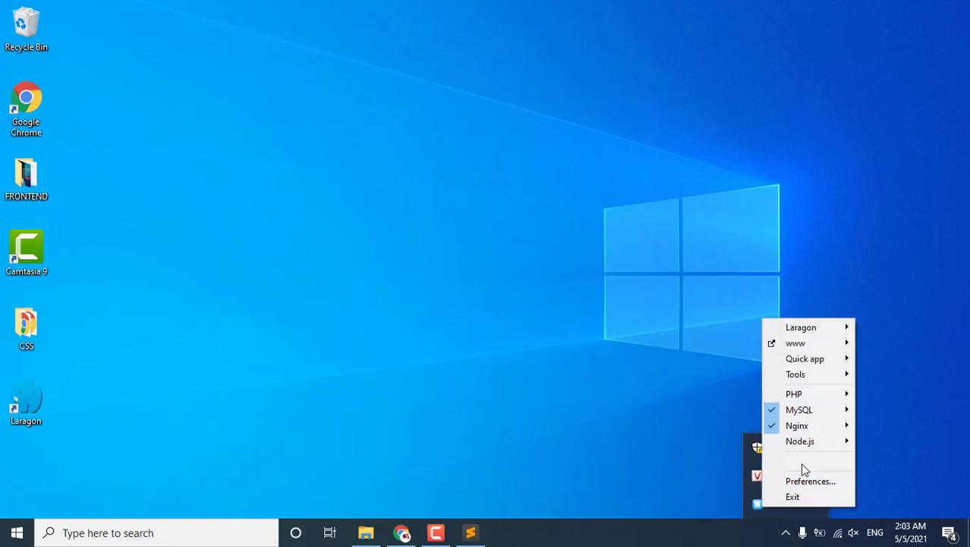
mouse_move(800, 369)
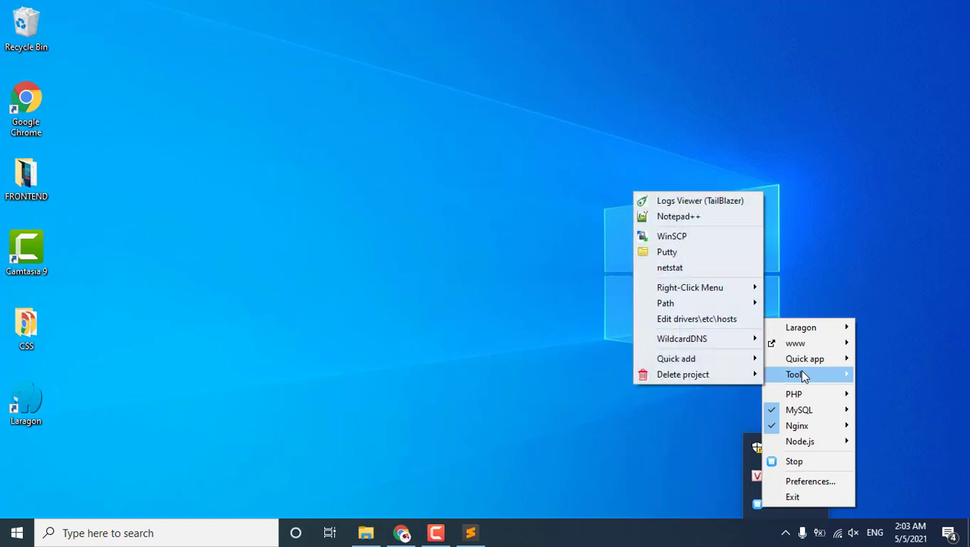
mouse_move(714, 375)
left_click(777, 373)
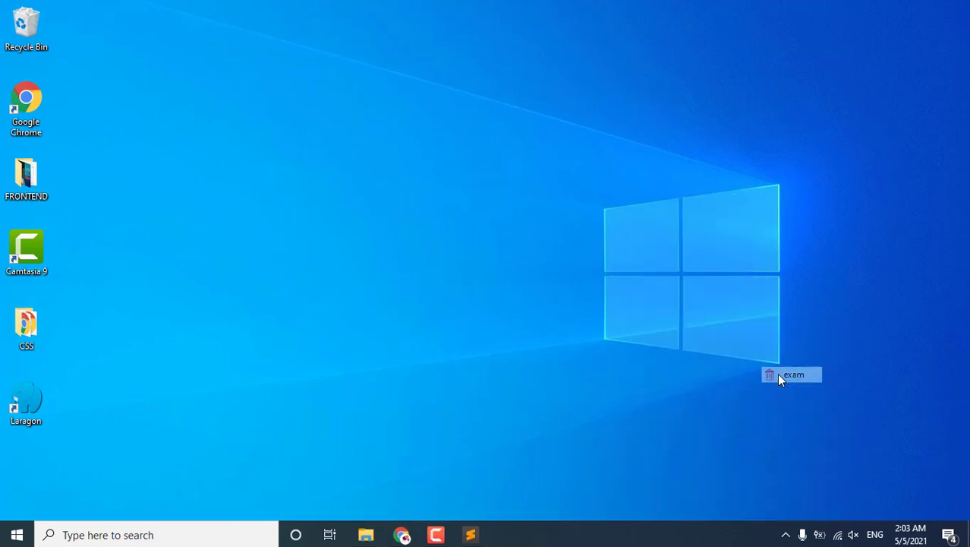
left_click(526, 340)
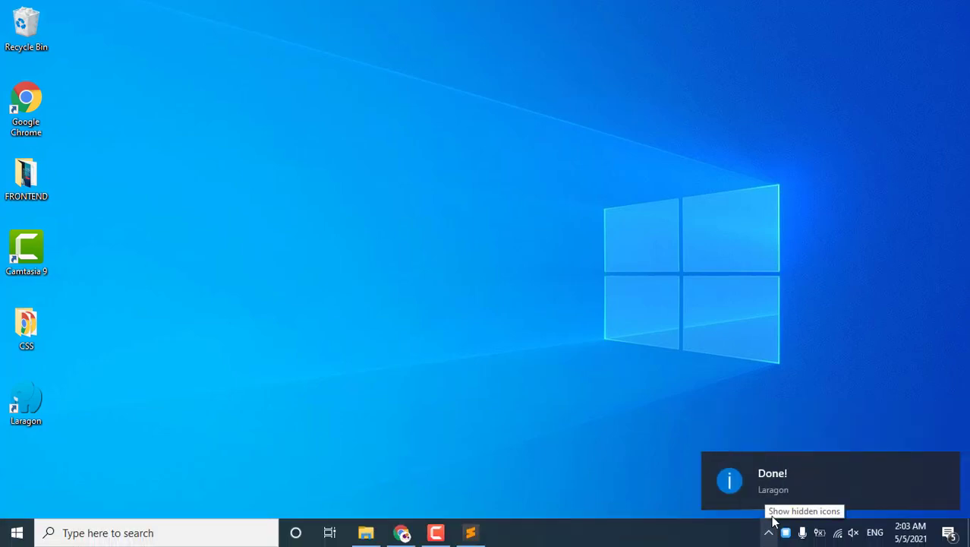
Browse to C:\laragon\www in File Explorer to check which projects remain.
left_click(366, 532)
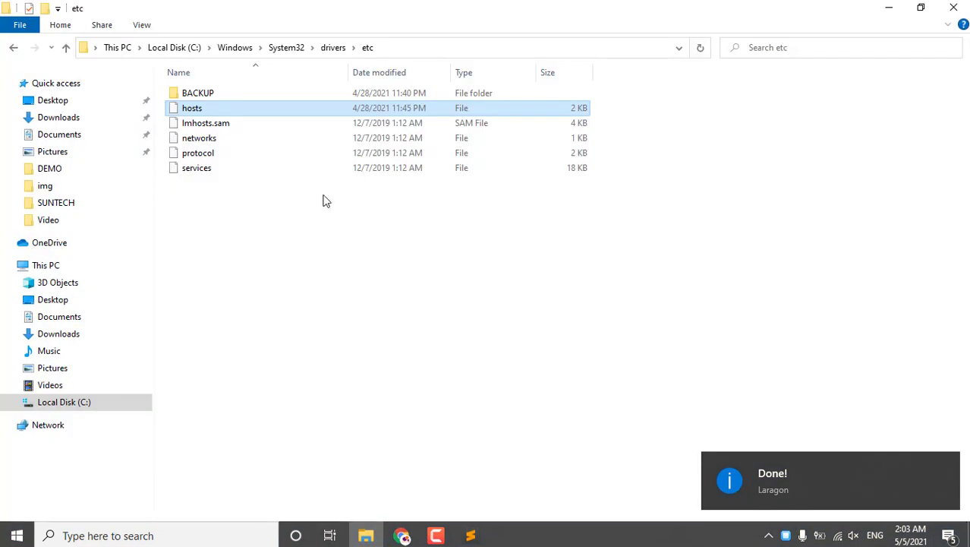
left_click(76, 402)
left_click(199, 114)
double_click(199, 114)
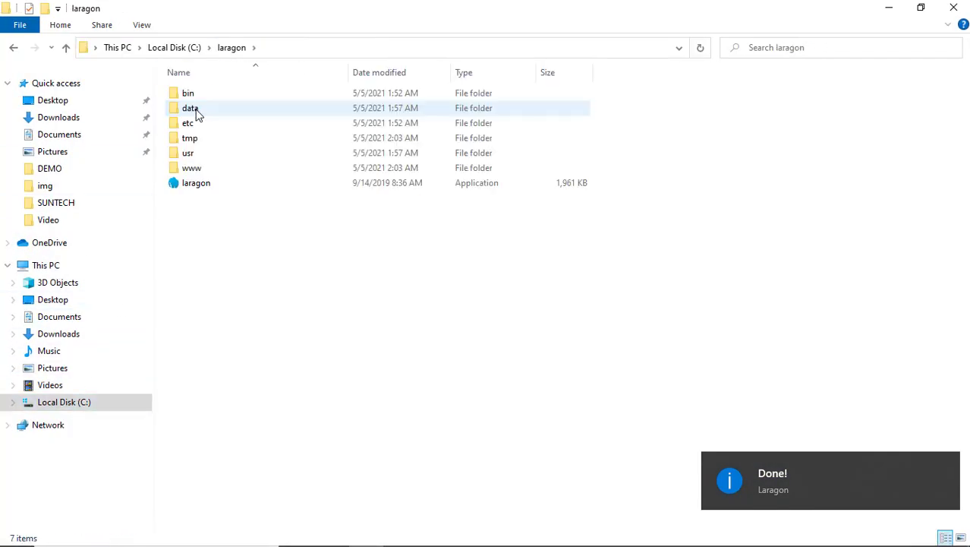
double_click(192, 167)
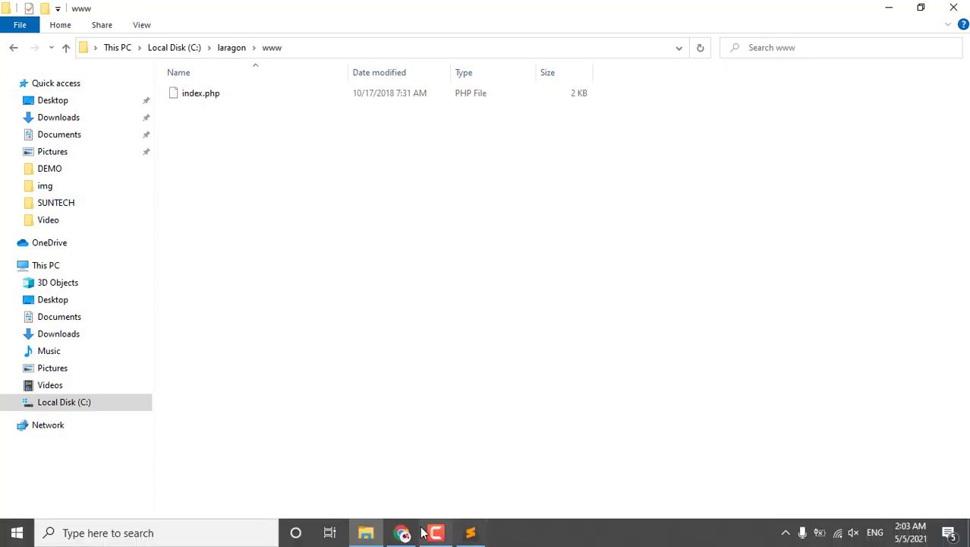
Switch to Chrome and close the exam.test tab.
left_click(402, 533)
left_click(785, 532)
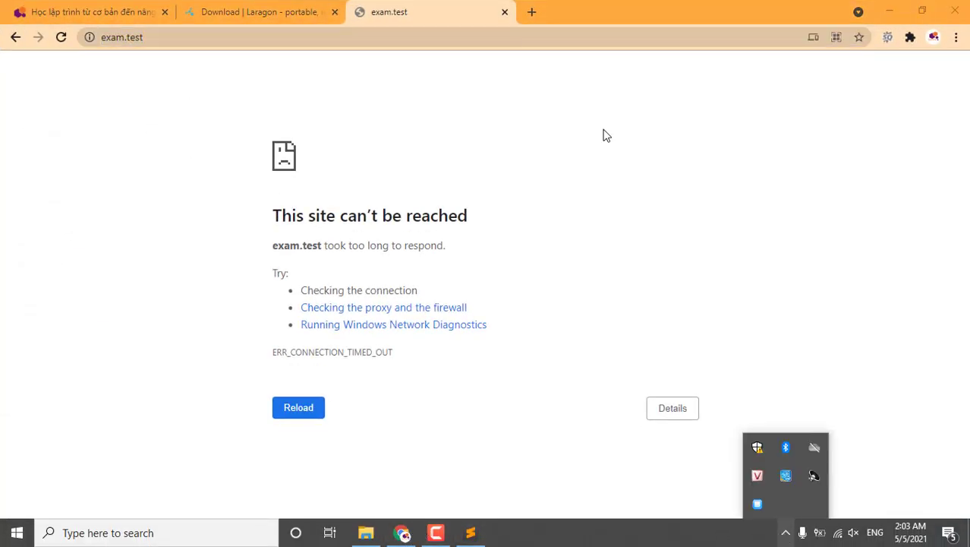
left_click(505, 13)
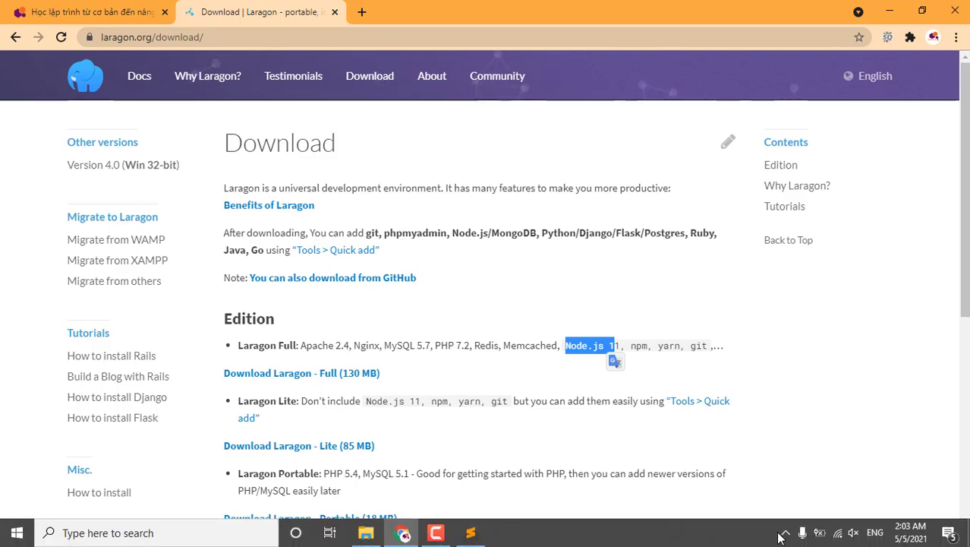
Create a blank Quick app project named exam in Laragon.
right_click(757, 504)
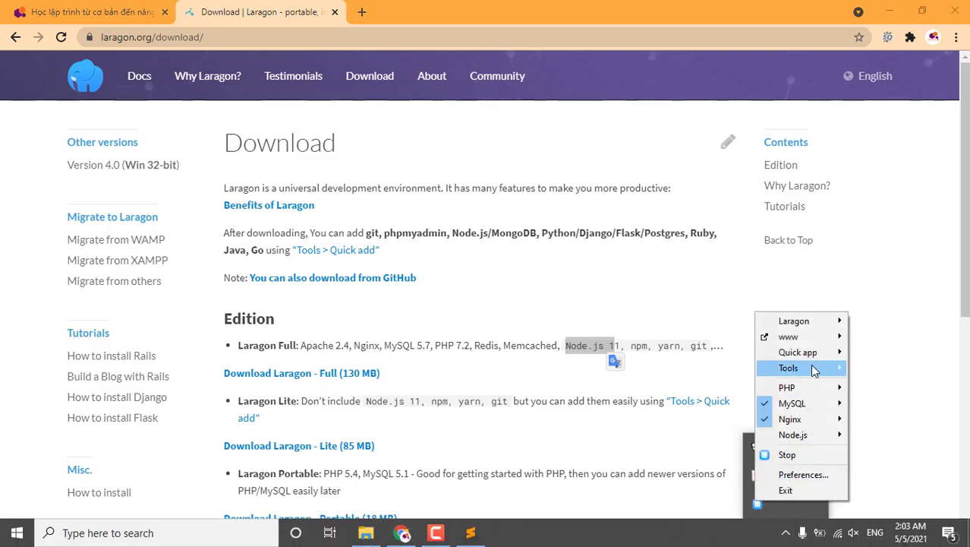
mouse_move(824, 358)
left_click(751, 353)
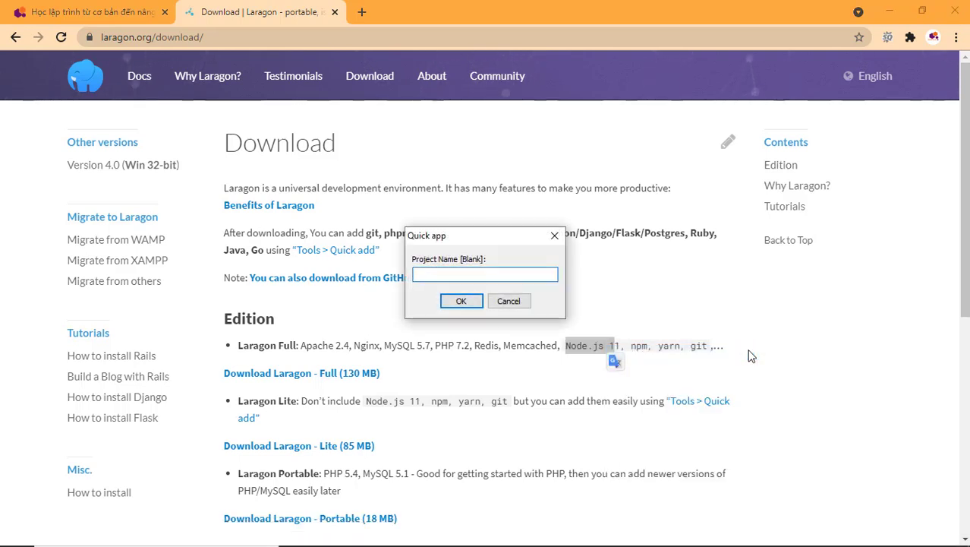
type("exam")
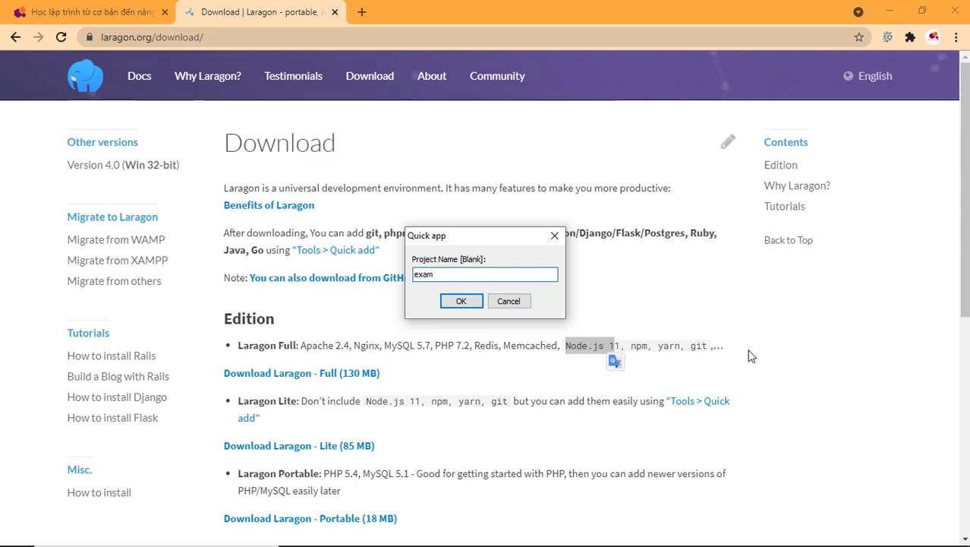
left_click(464, 301)
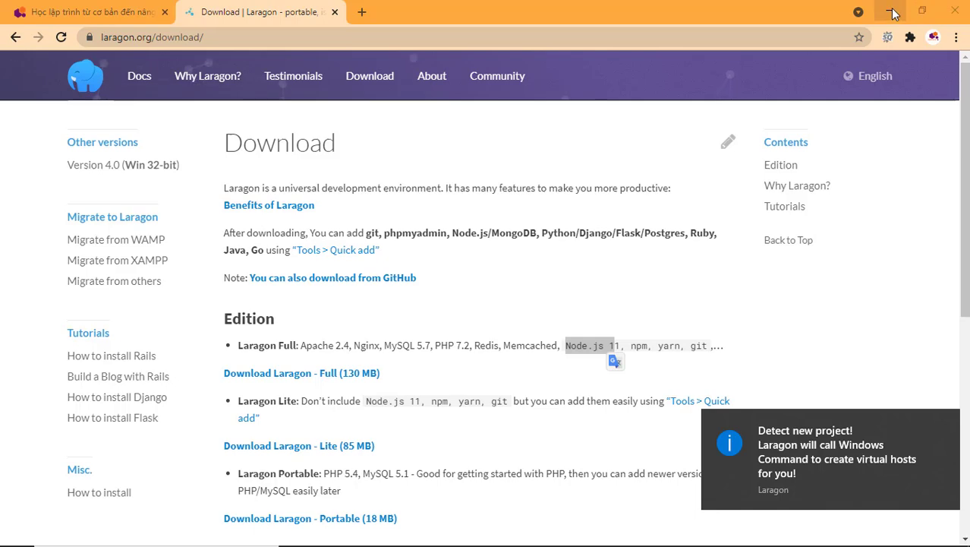
Minimize Chrome, check the www folder for the exam project, and minimize the folder window.
left_click(892, 12)
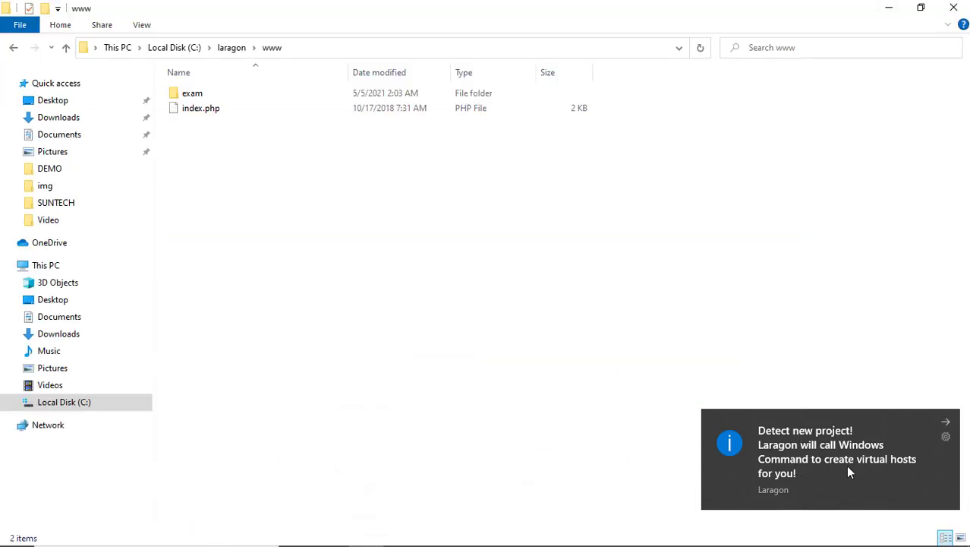
left_click(834, 464)
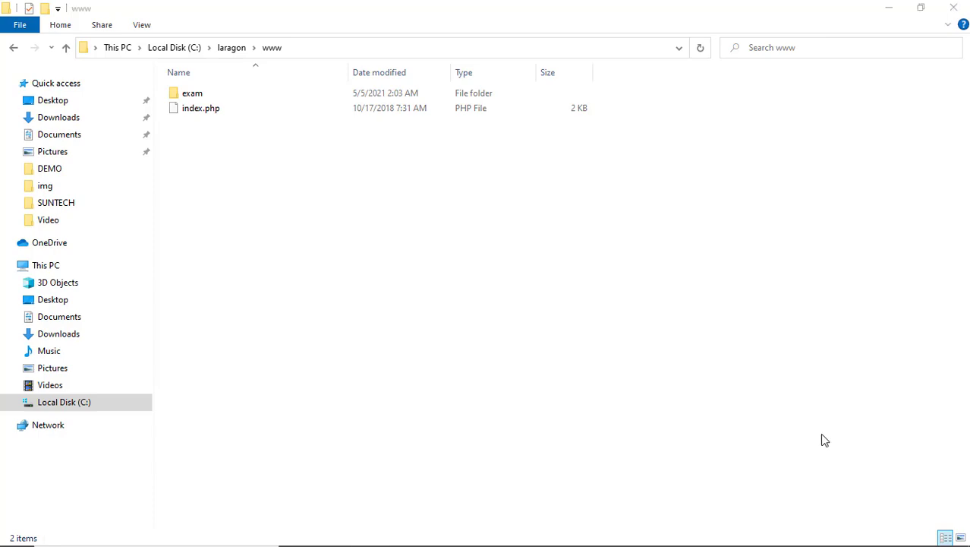
left_click(882, 13)
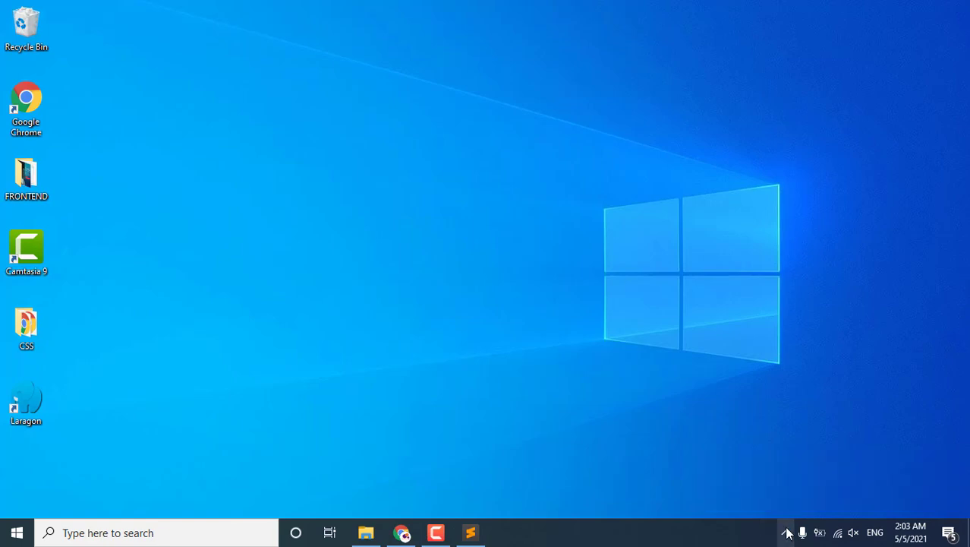
Open Laragon's main window and reload Nginx.
left_click(784, 533)
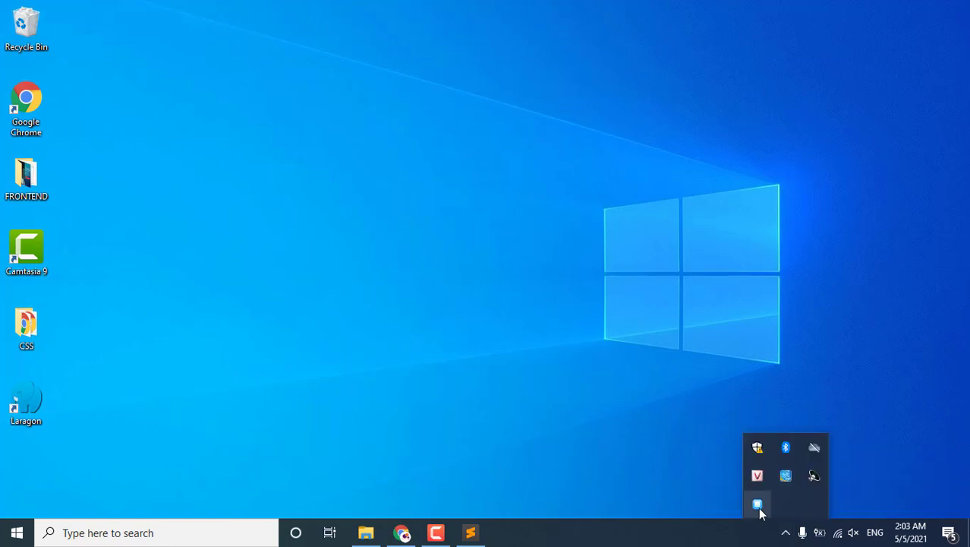
left_click(757, 503)
left_click(644, 238)
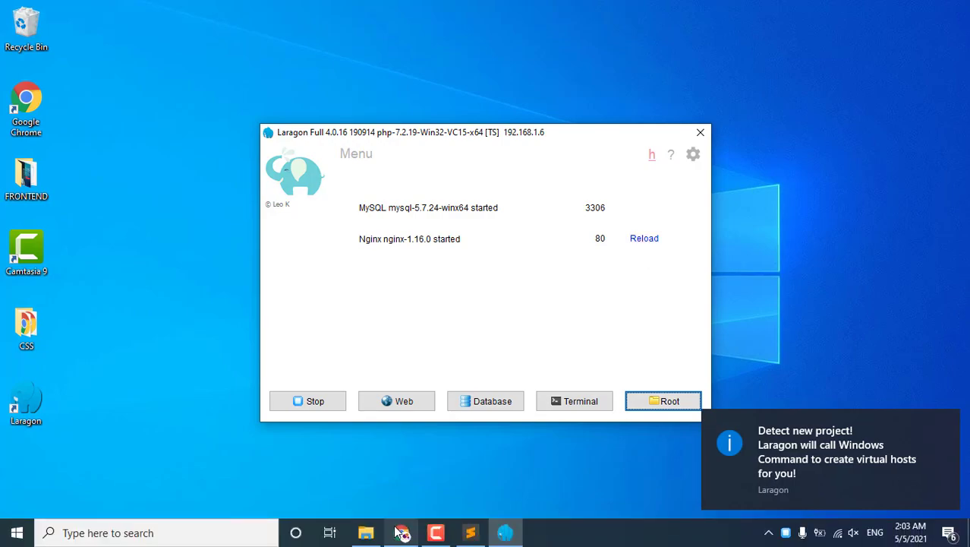
Switch to Chrome and load exam.local/ in a new tab.
left_click(404, 531)
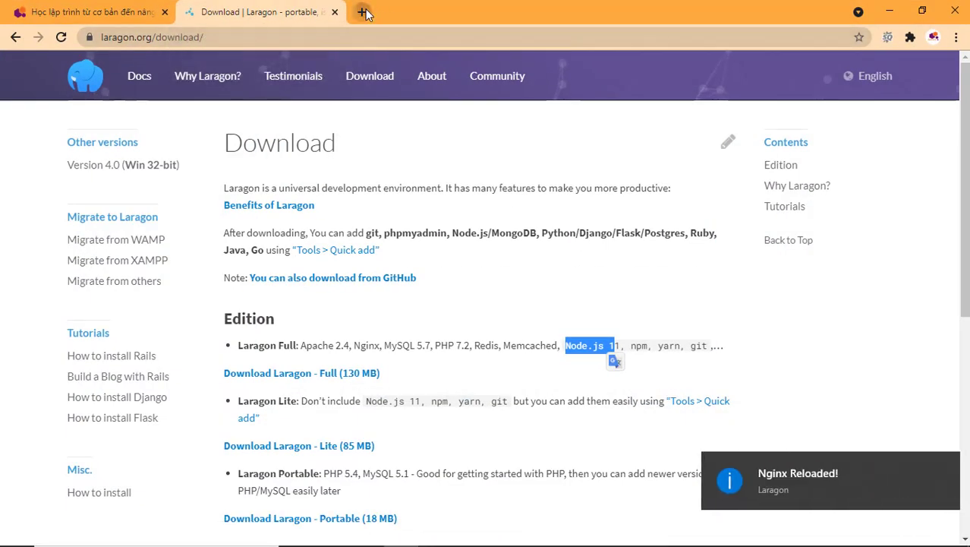
left_click(366, 11)
type("exa")
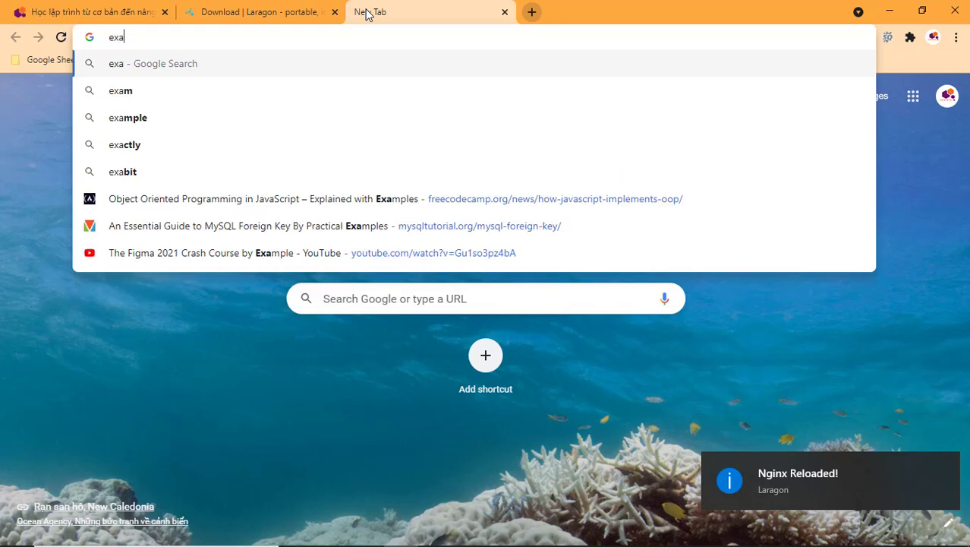
type("m.local/")
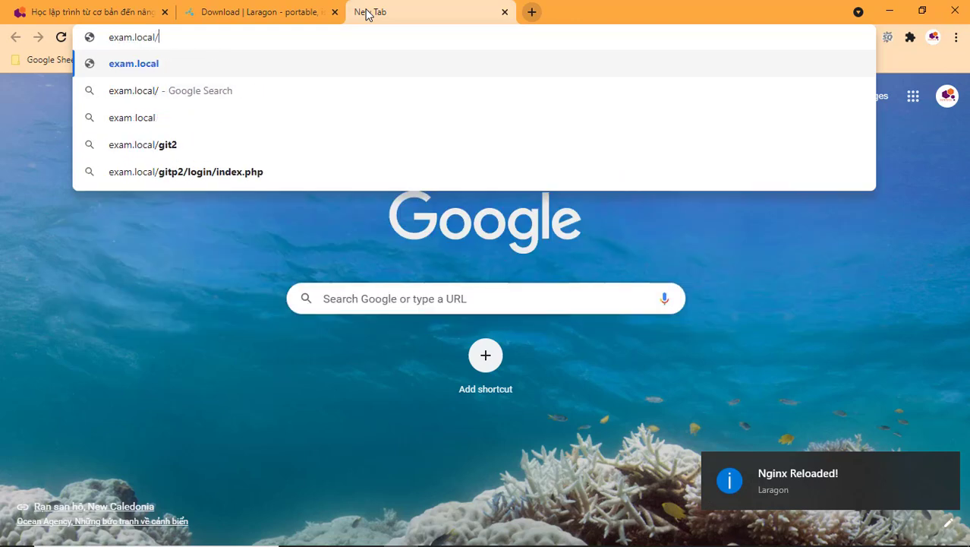
key("Return")
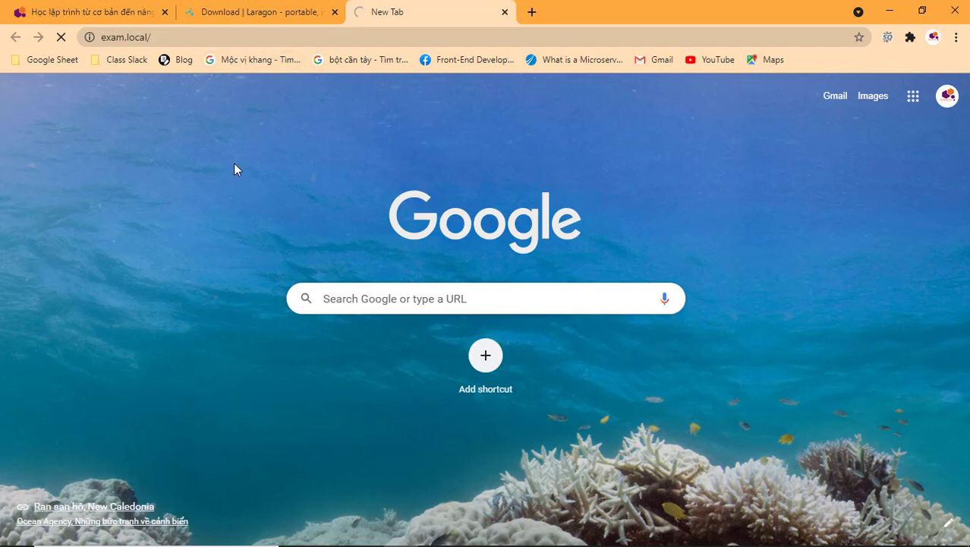
Load localhost in a new browser tab to check the server, and return to the exam.local tab.
left_click(529, 10)
type("lo")
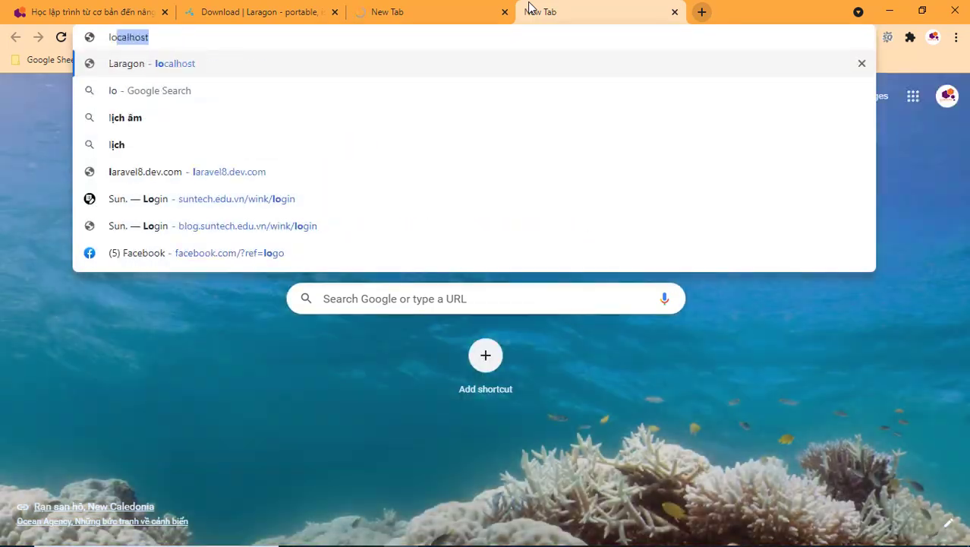
key("Return")
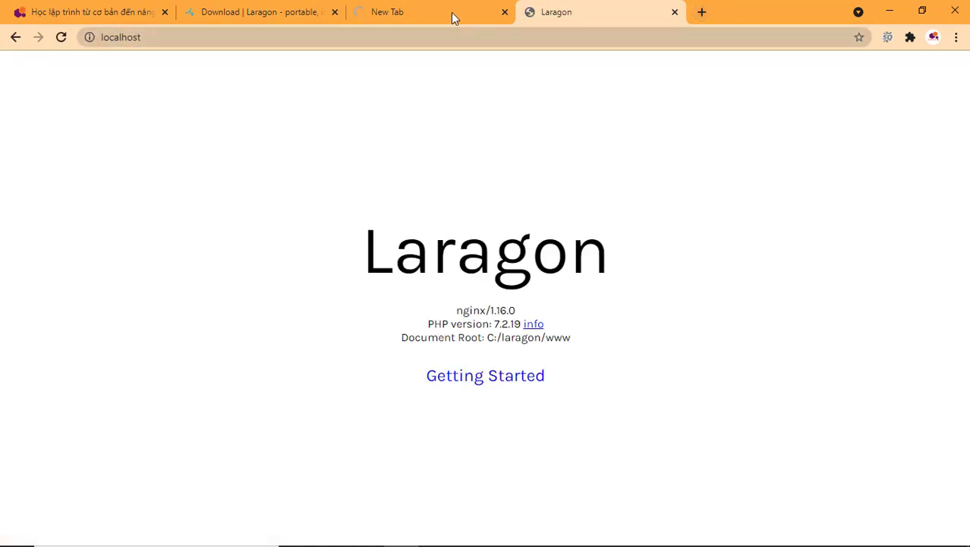
left_click(448, 15)
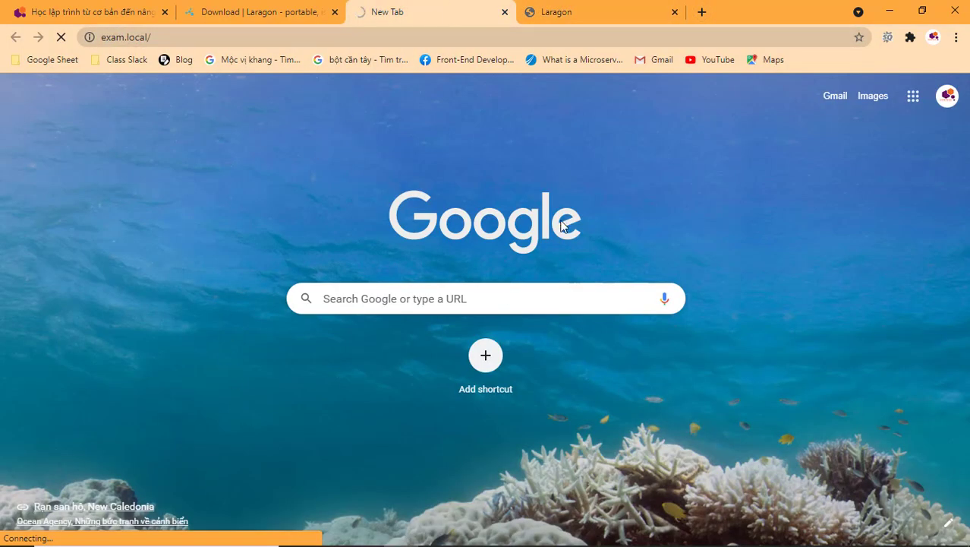
Bring up the Laragon and www folder windows, and launch Notepad with administrator rights.
left_click(517, 532)
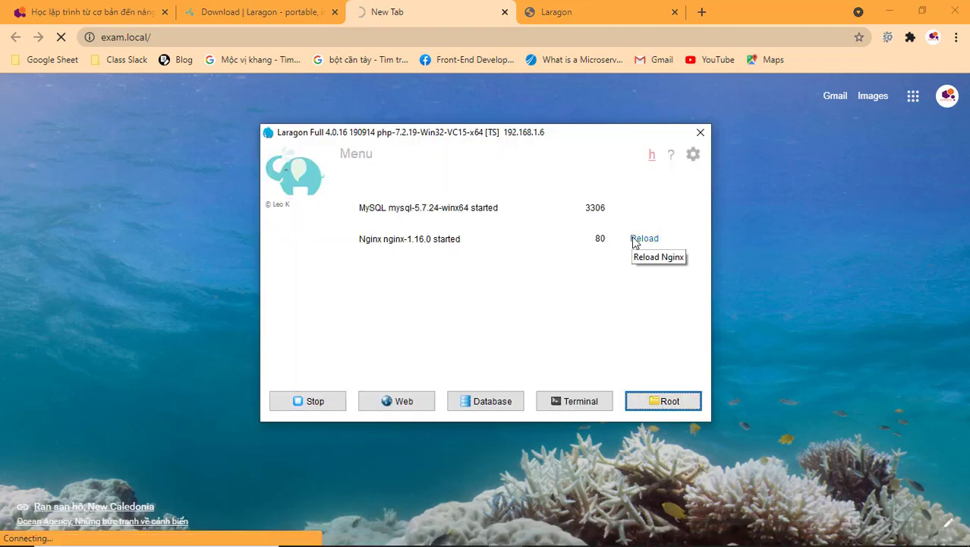
left_click(366, 533)
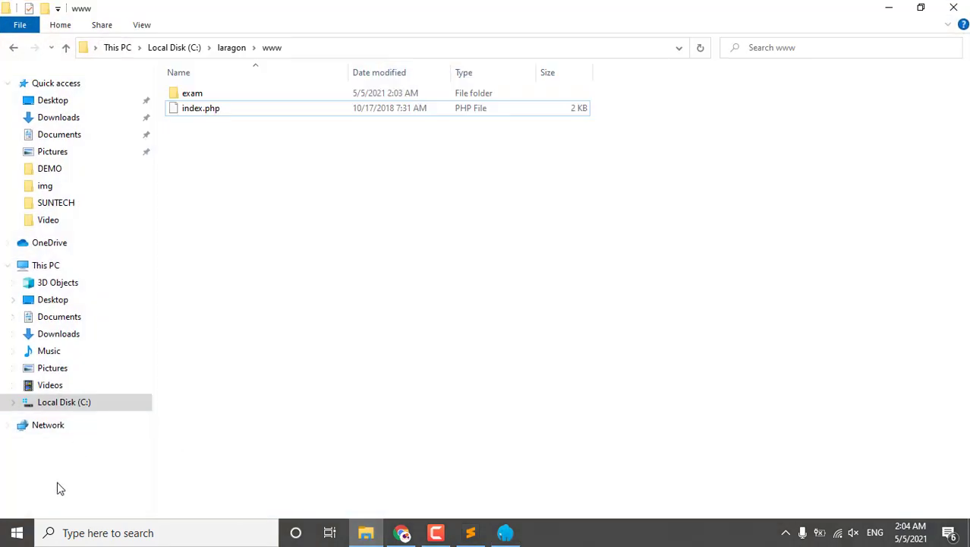
left_click(7, 537)
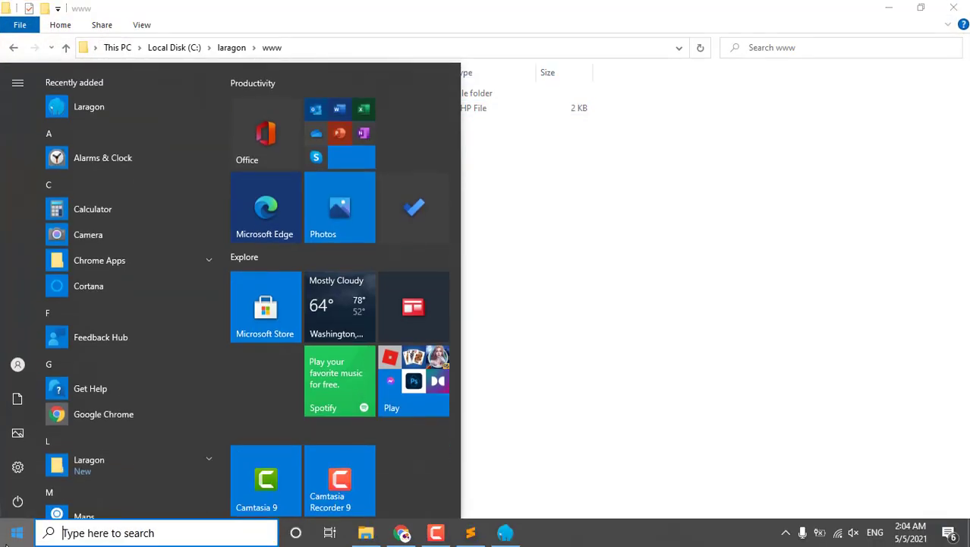
type("not")
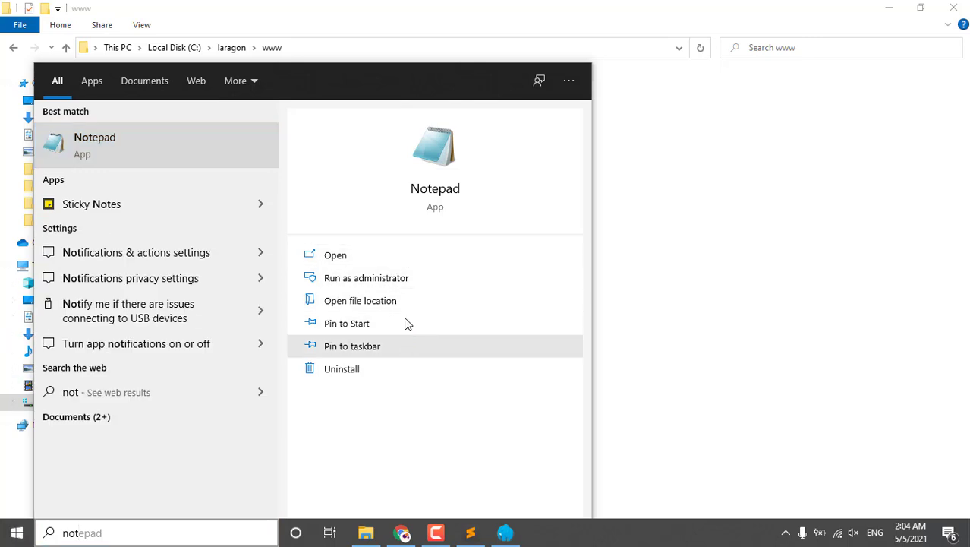
left_click(670, 100)
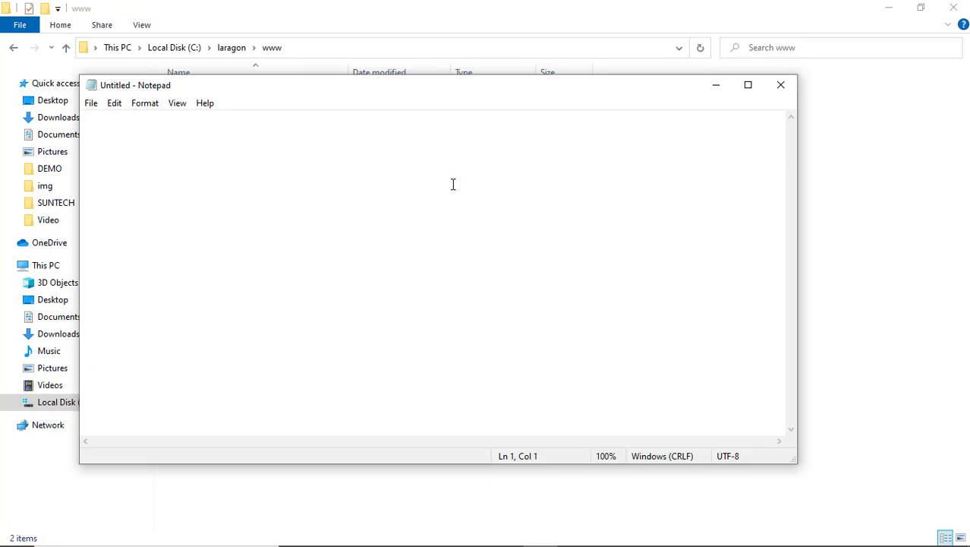
Start opening a file in Notepad and browse from System32 to the drivers\etc folder.
key("ctrl+o")
scroll(304, 267, "down", 2)
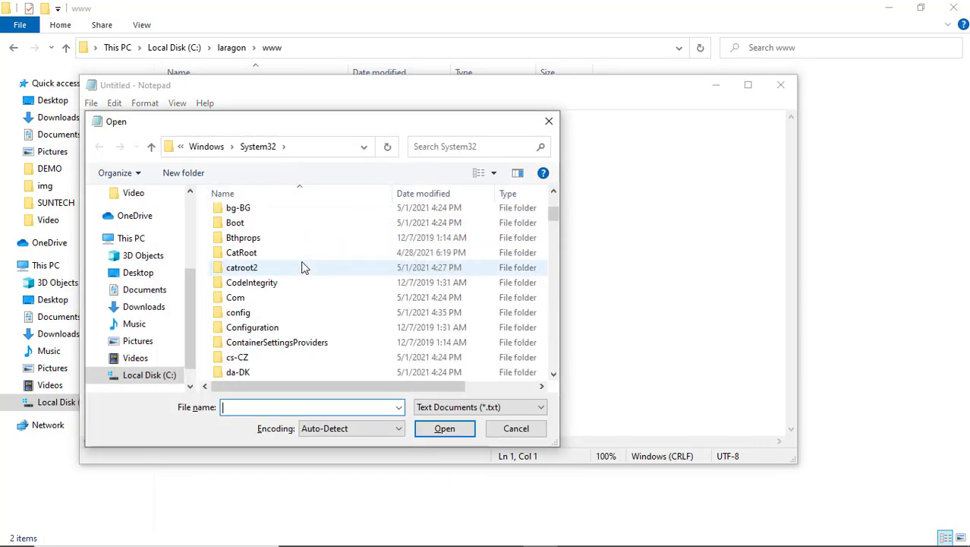
key("shift+Tab")
key("d")
scroll(250, 358, "down", 1)
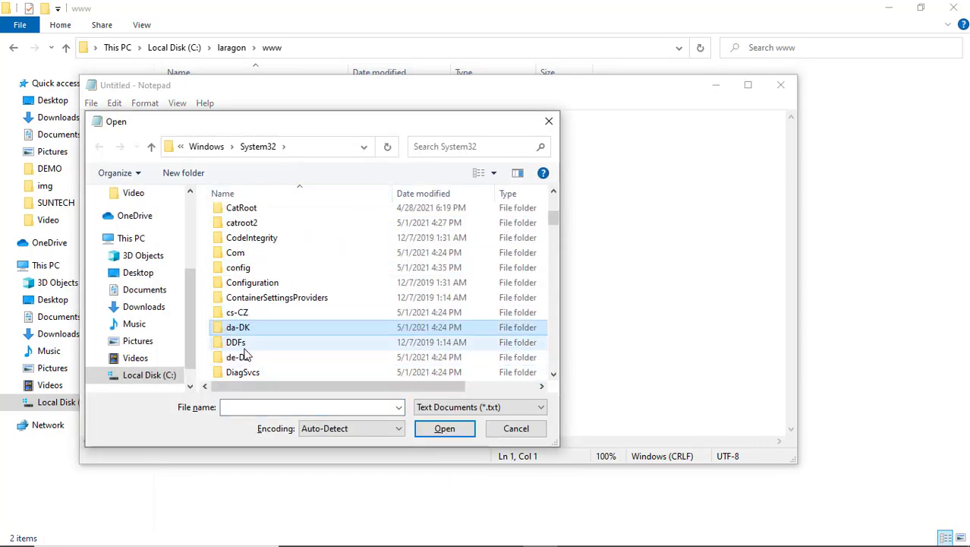
scroll(245, 353, "down", 2)
left_click(245, 331)
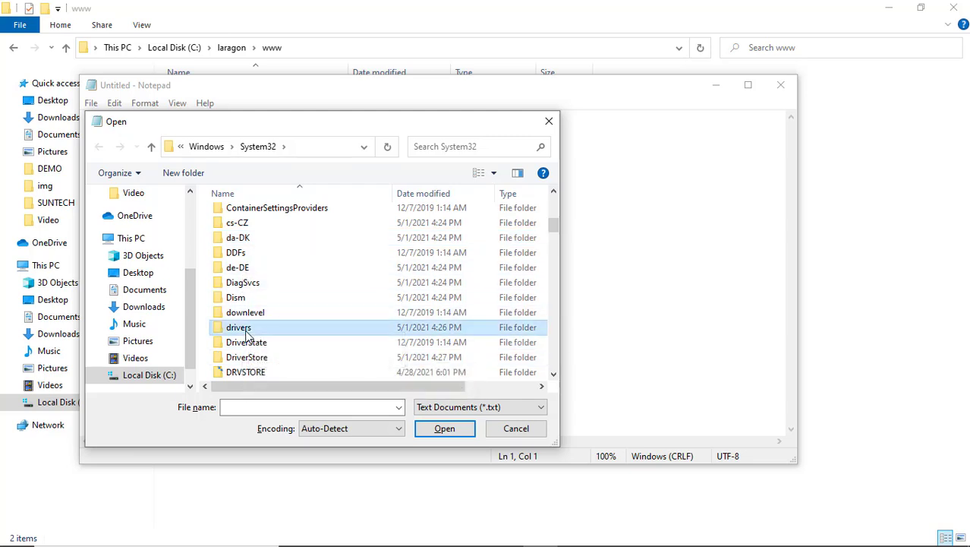
double_click(245, 330)
double_click(242, 246)
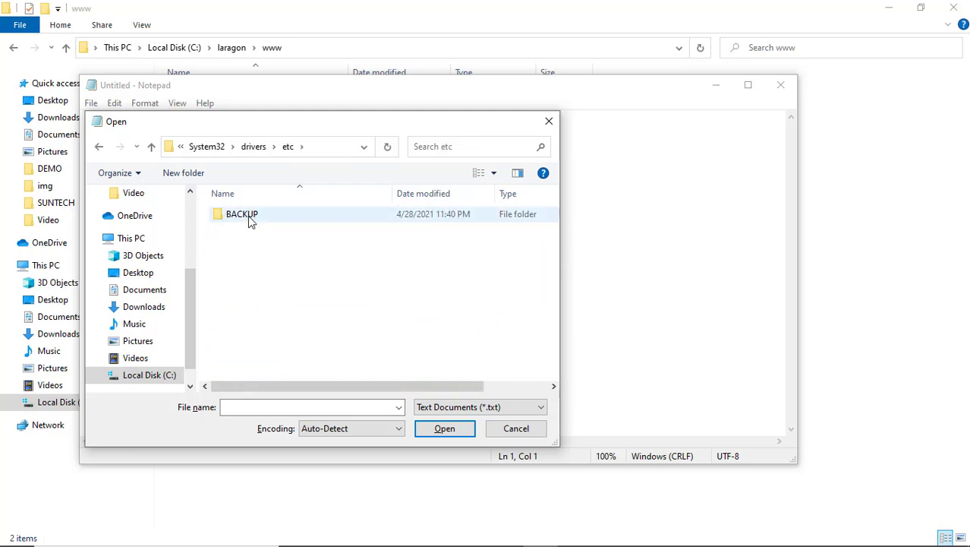
key("BackSpace")
key("Return")
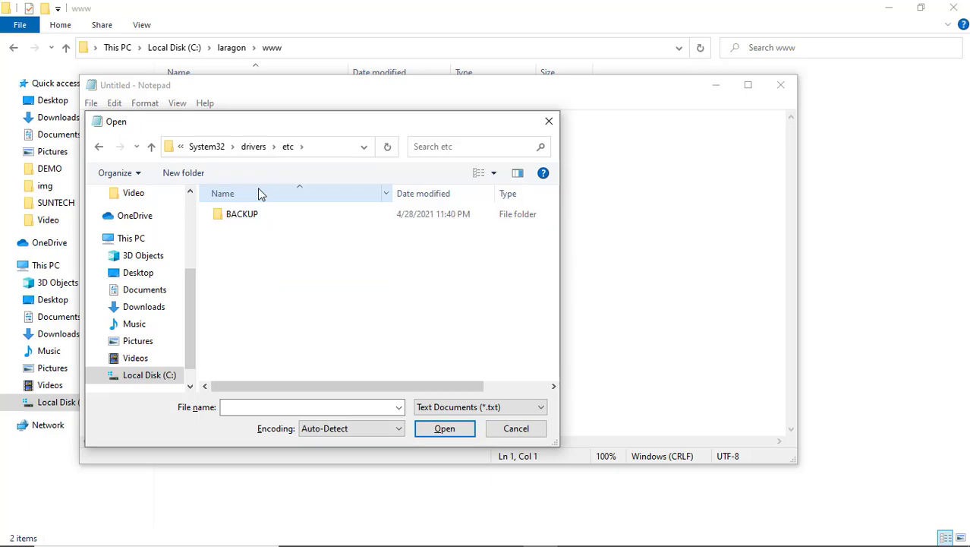
Show All Files in the etc folder and open the hosts file.
left_click(464, 406)
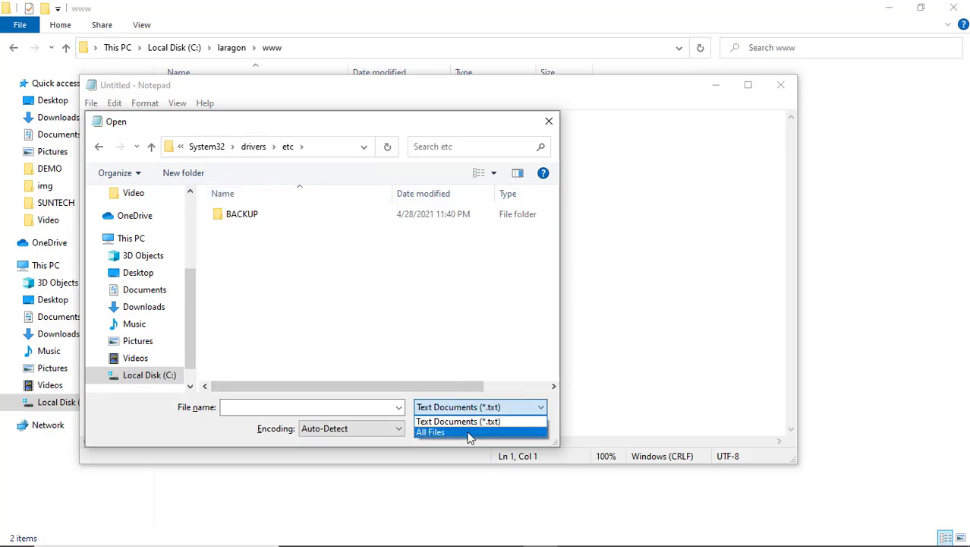
left_click(467, 432)
double_click(251, 232)
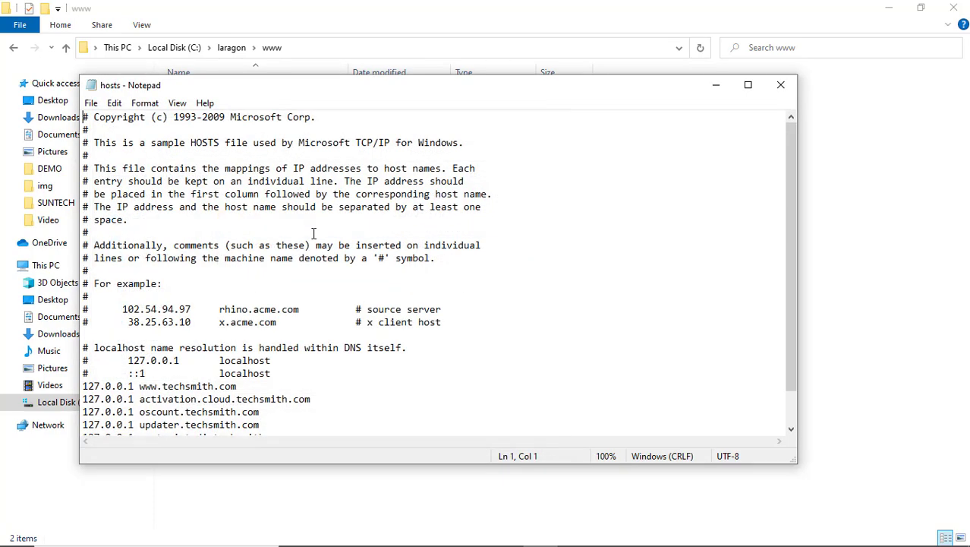
Duplicate the last hosts entry on a new line and change it to 127.0.0.1 exam.test.
scroll(249, 283, "down", 1)
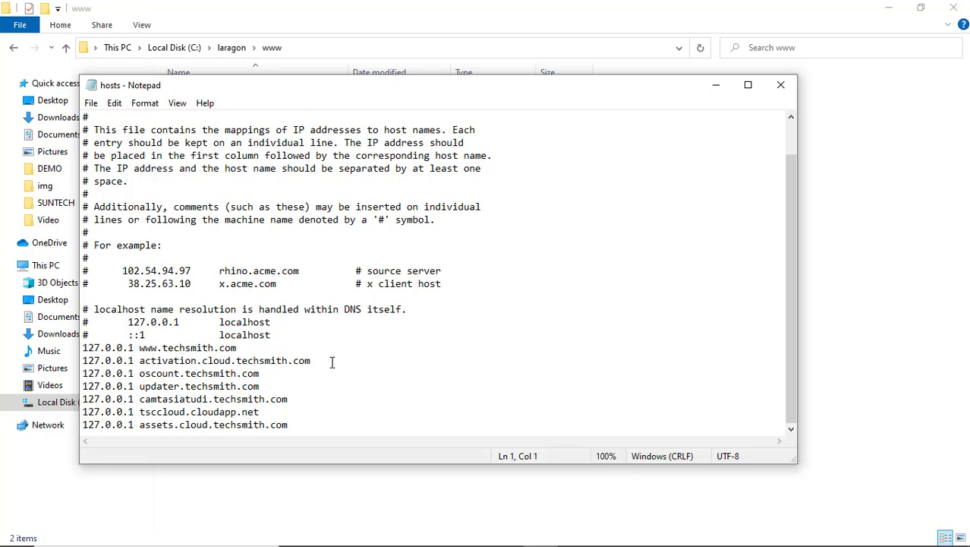
left_click_drag(309, 424, 2, 422)
key("ctrl+c")
key("End")
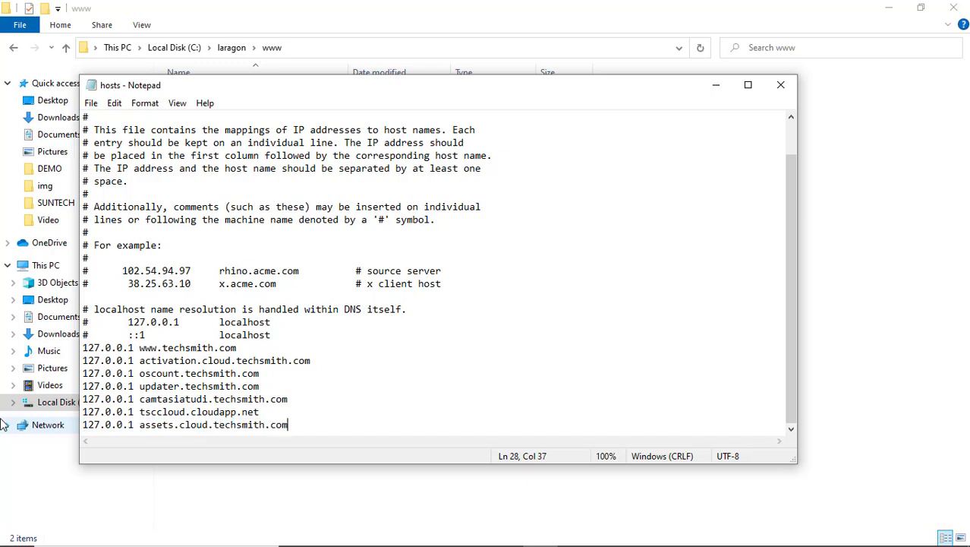
key("Return")
key("ctrl+v")
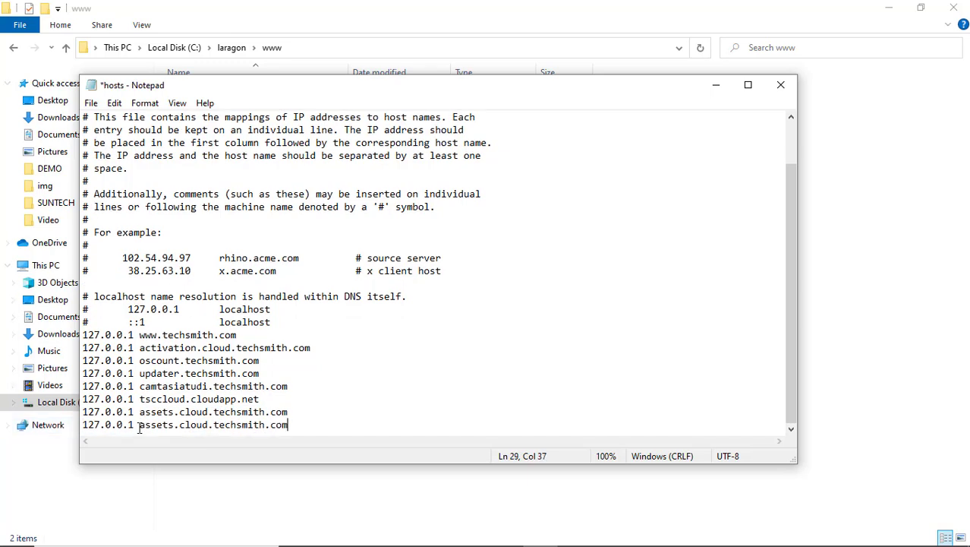
left_click_drag(139, 424, 314, 426)
type("exam.test")
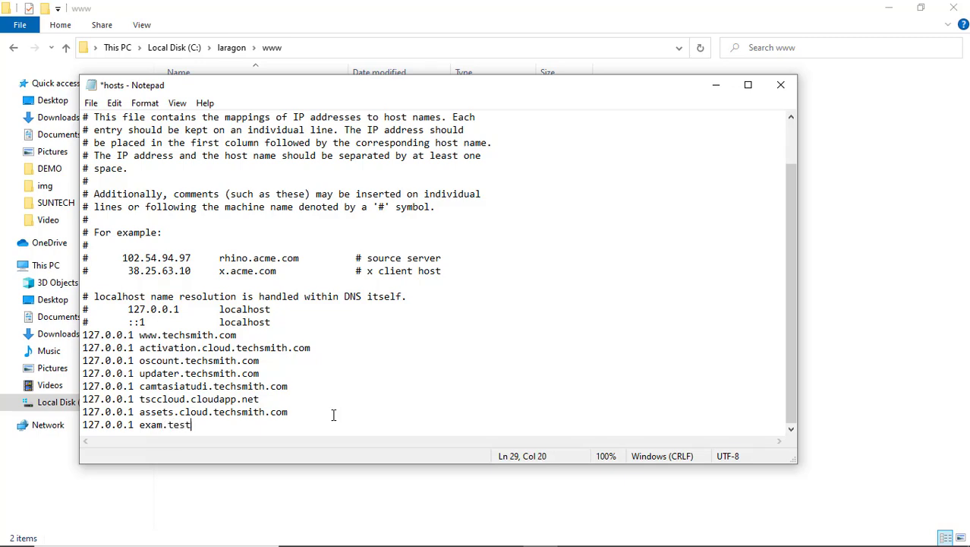
Try to save the edited file over the existing hosts file in the etc folder, with All Files as the type.
key("ctrl+s")
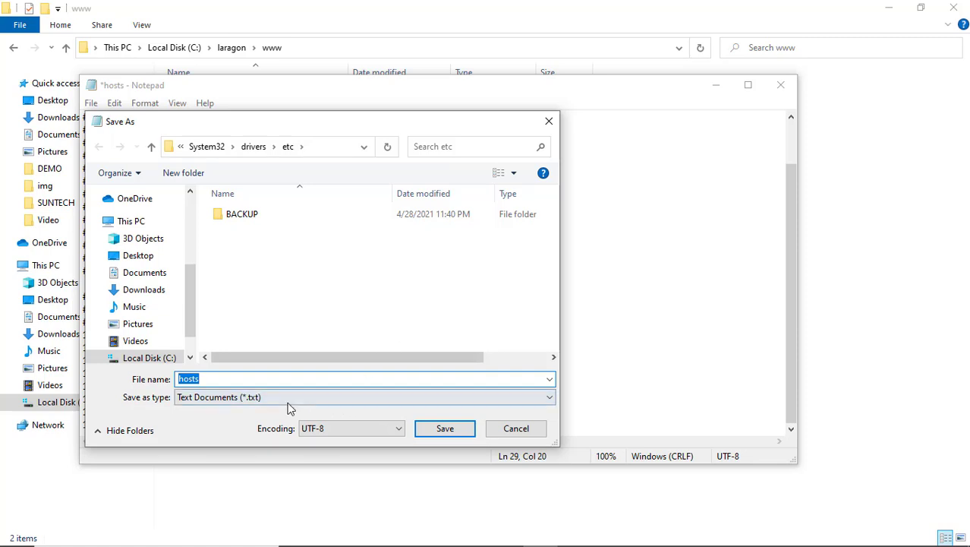
left_click(416, 397)
left_click(339, 400)
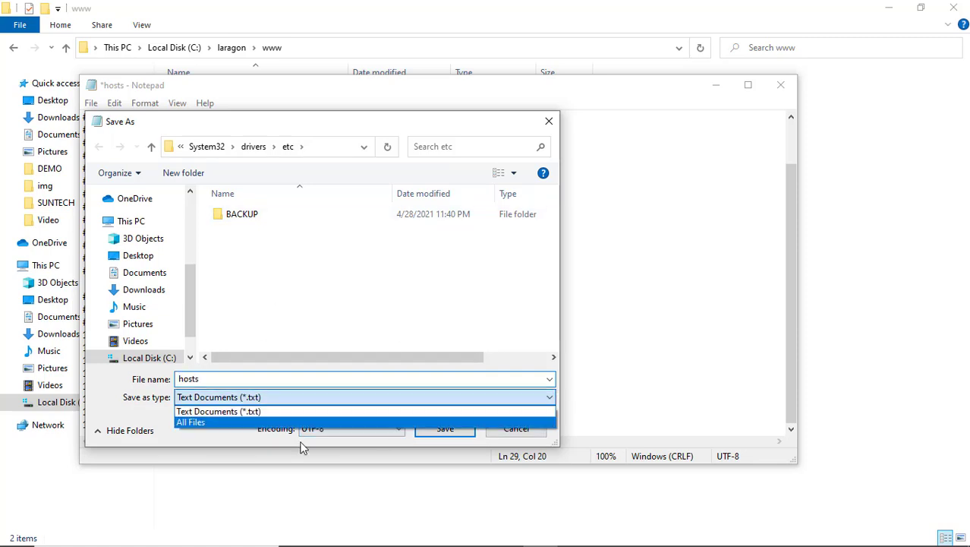
left_click(284, 423)
double_click(242, 227)
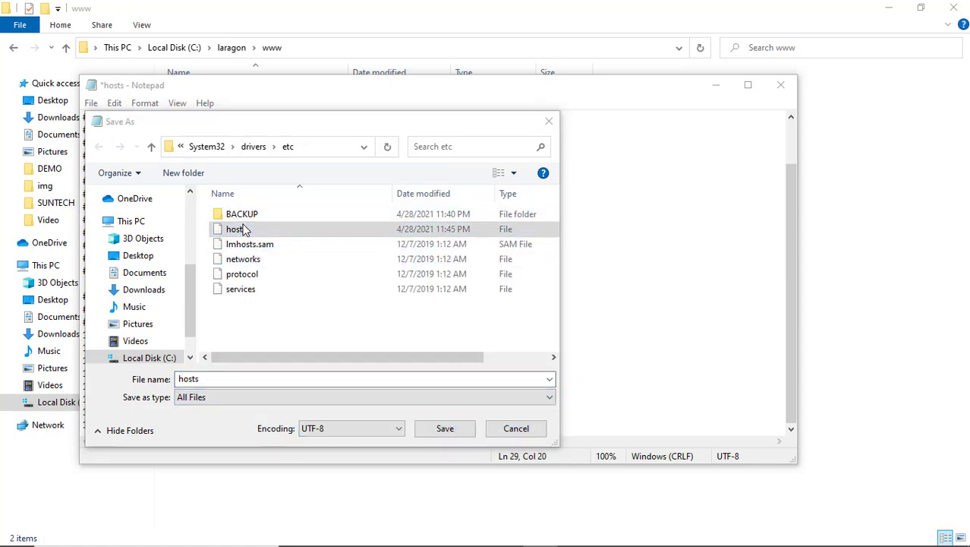
left_click(520, 283)
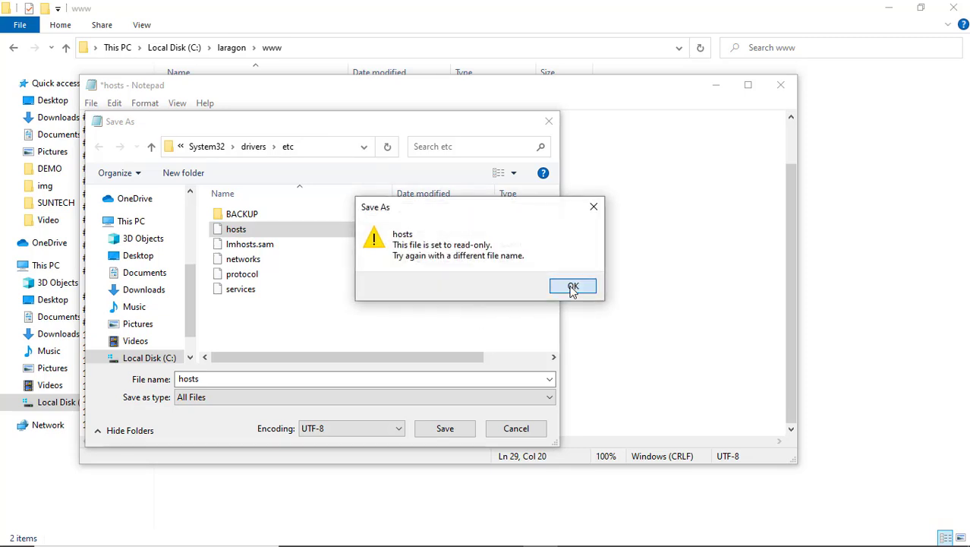
left_click(574, 287)
left_click(445, 428)
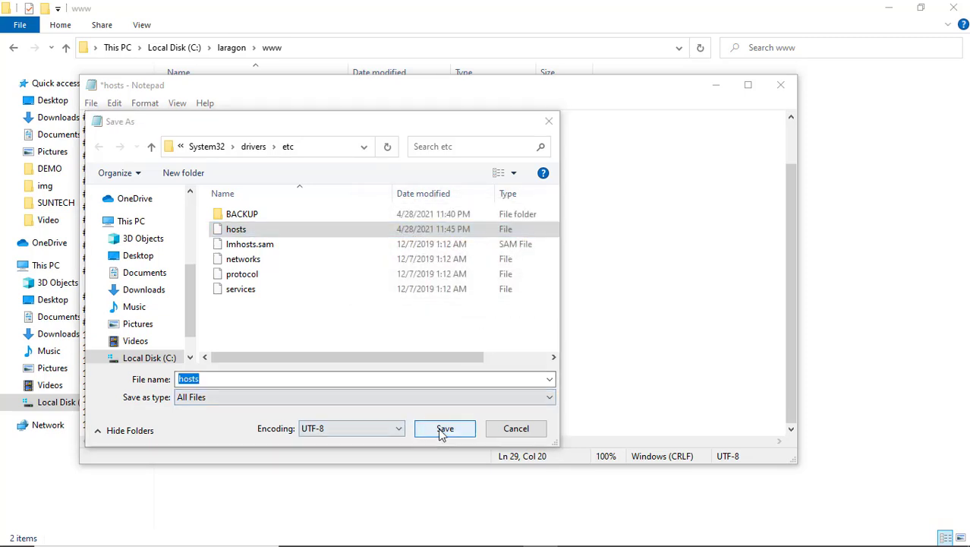
left_click(526, 283)
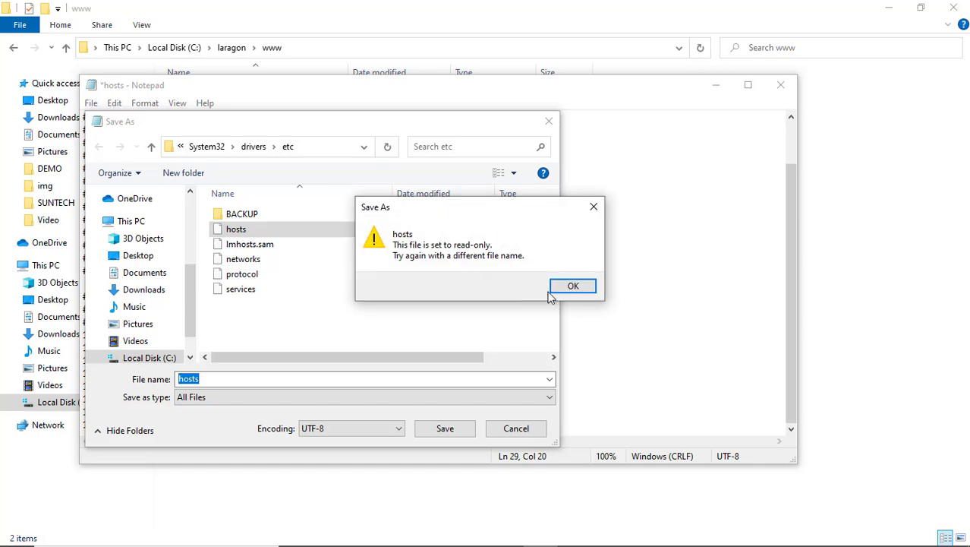
left_click(574, 285)
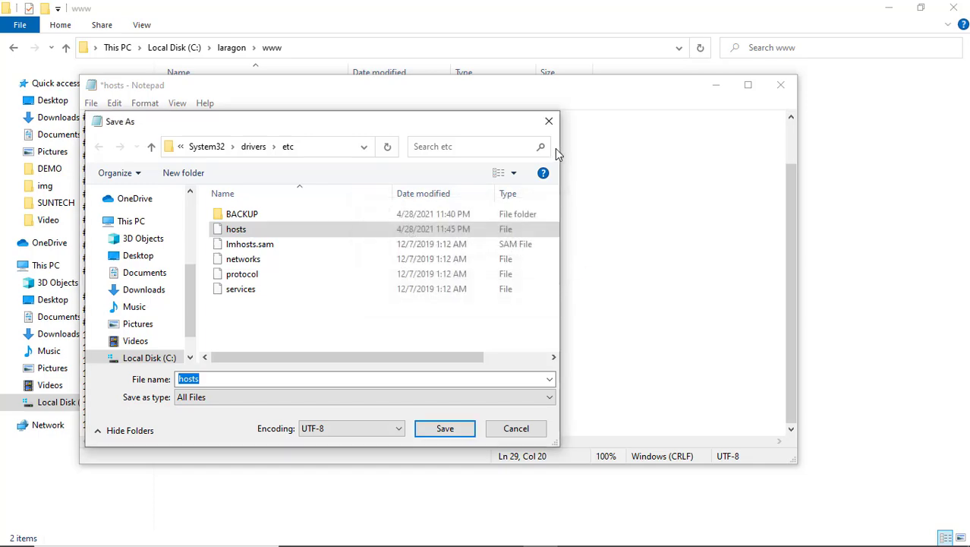
Cancel saving and close Notepad, discarding the hosts changes.
left_click(548, 122)
left_click(780, 85)
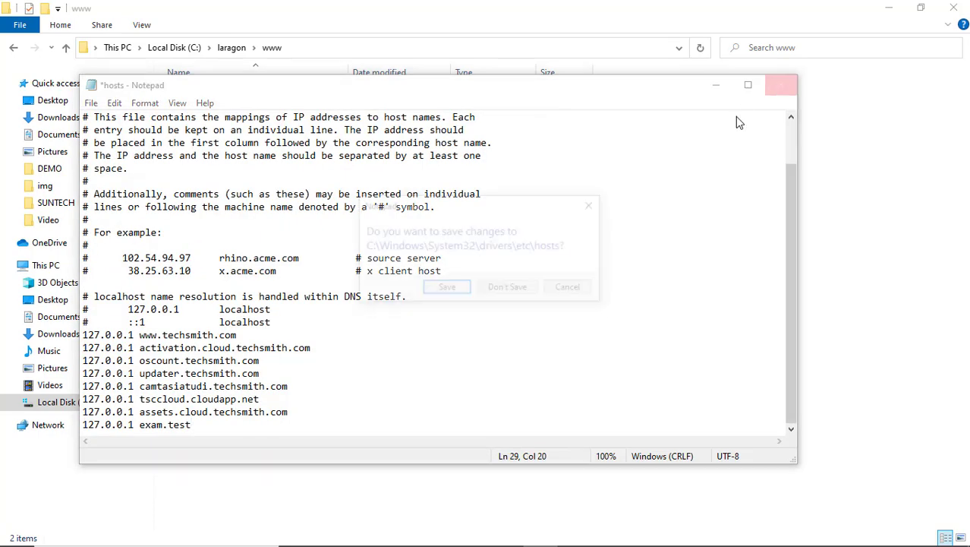
left_click(525, 295)
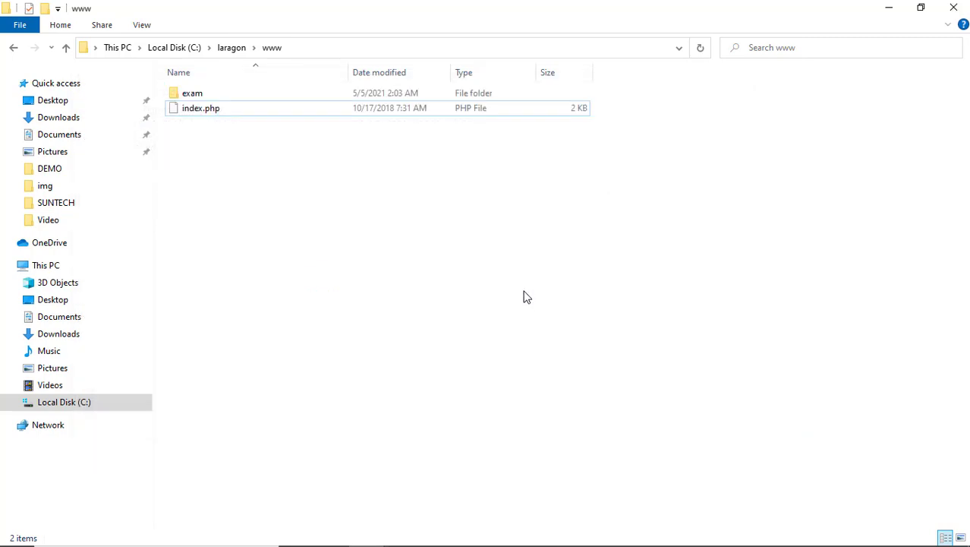
Close the www folder window, reload exam.local in Chrome and compare it with the localhost tab.
left_click(958, 9)
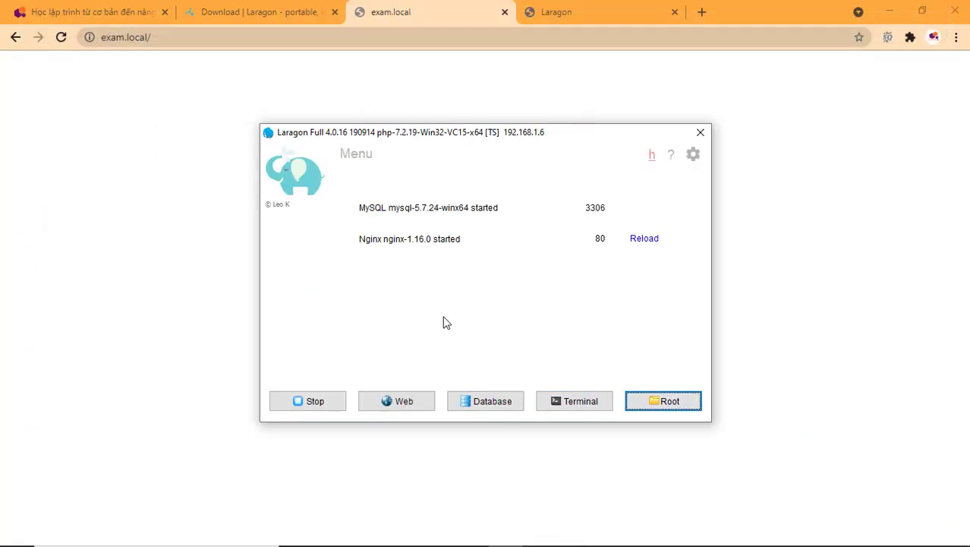
left_click(113, 148)
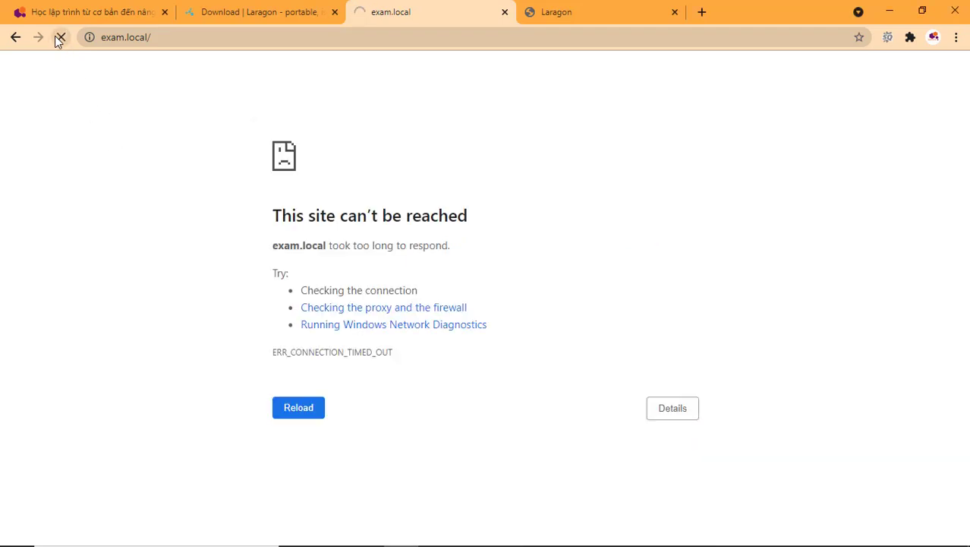
left_click(573, 6)
left_click(425, 9)
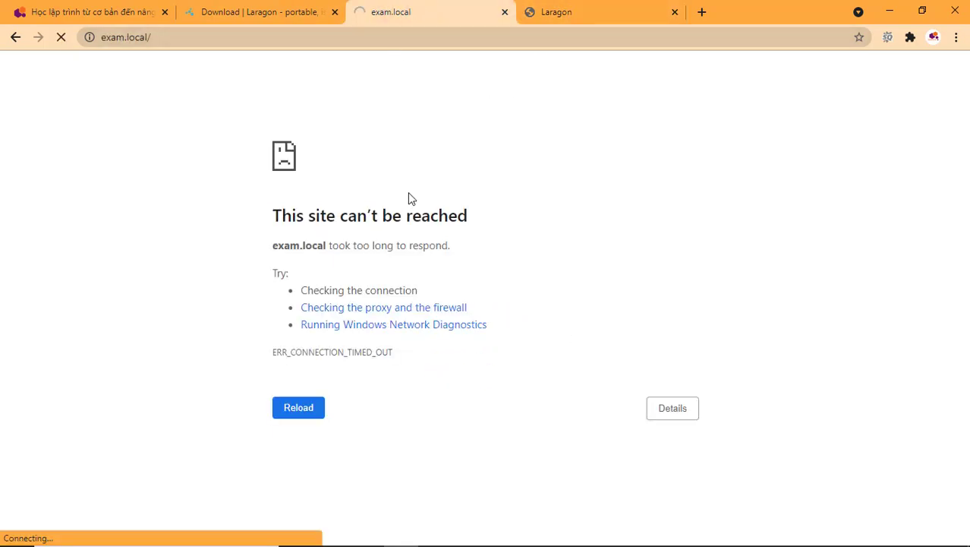
left_click(327, 15)
left_click(394, 12)
left_click(548, 19)
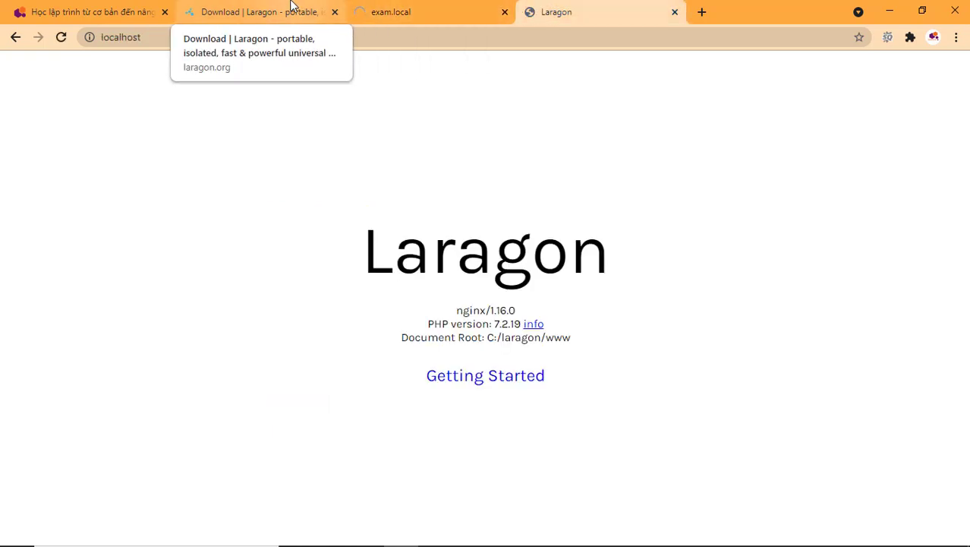
Close the exam.local and localhost tabs in Chrome, and switch to Sublime Text.
left_click(438, 9)
left_click(504, 13)
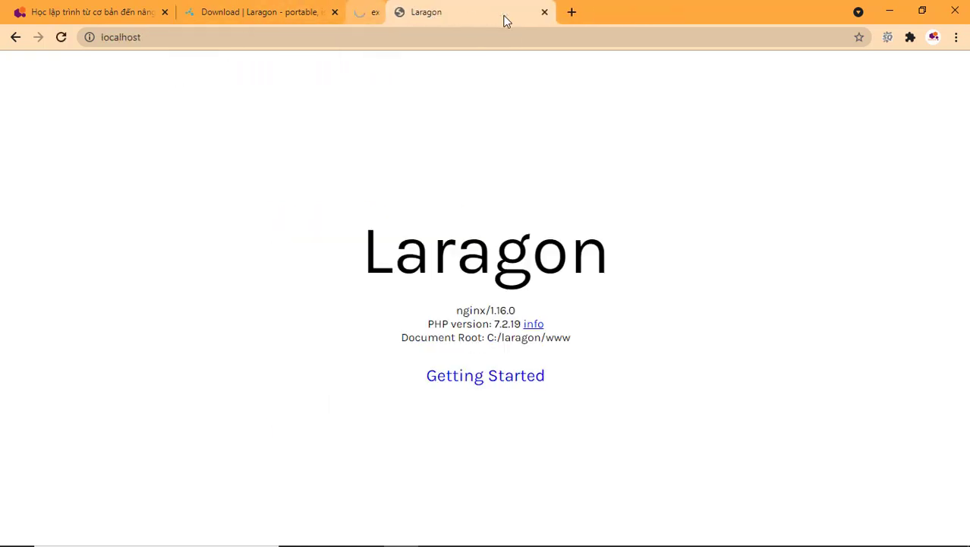
left_click(504, 13)
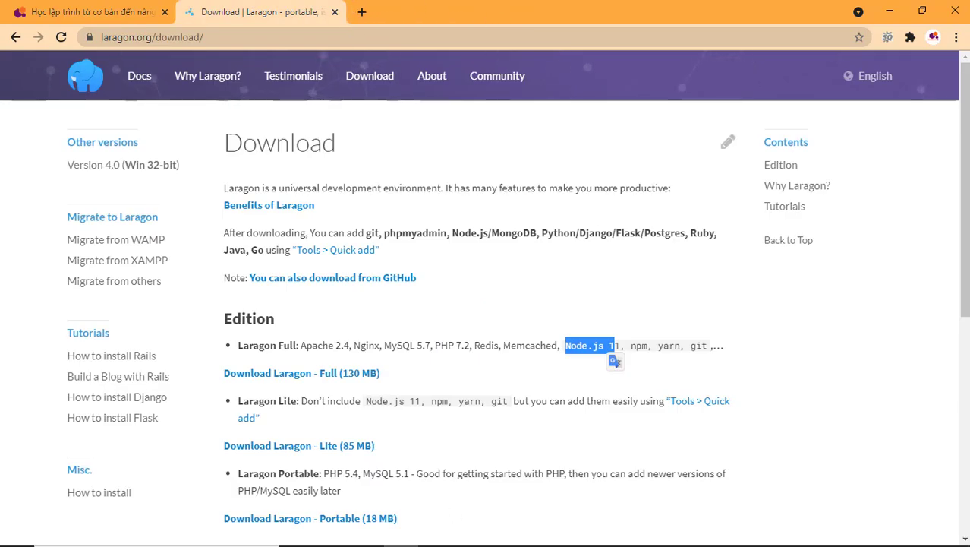
left_click(472, 534)
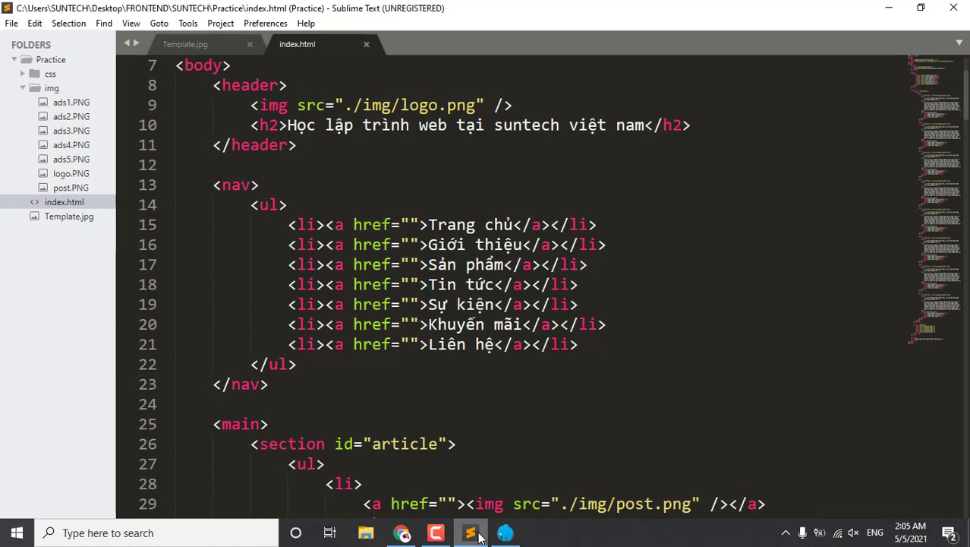
Close the index.html and Template.jpg files and exit Sublime Text.
left_click(504, 532)
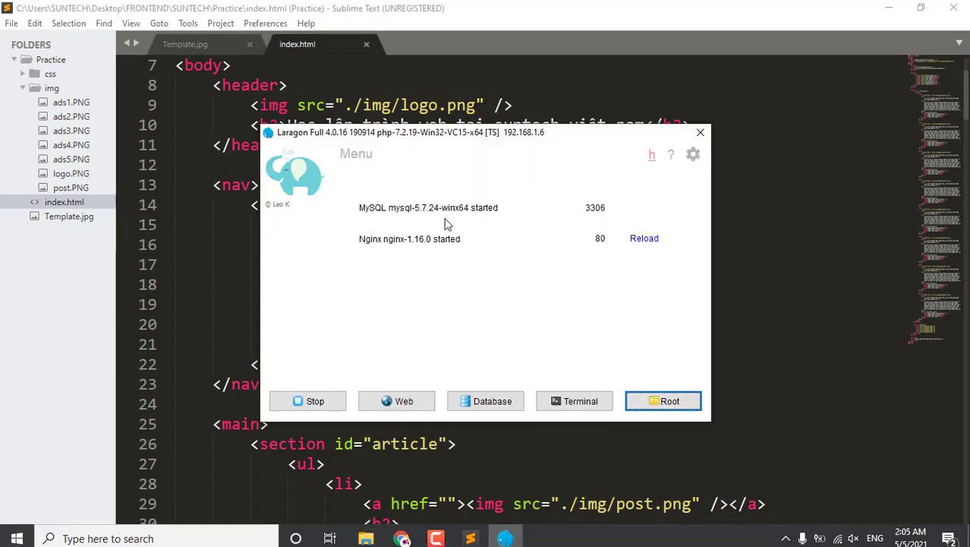
left_click(366, 44)
left_click(251, 44)
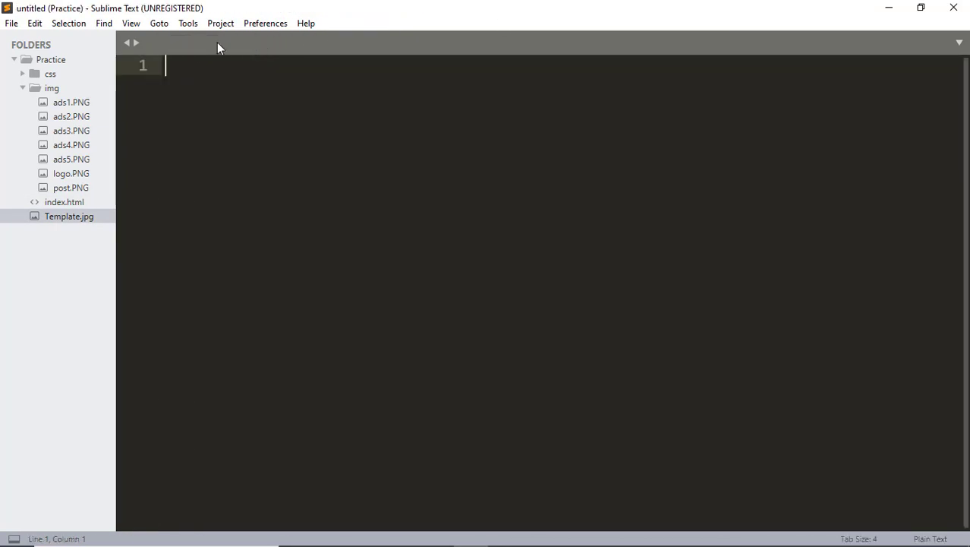
left_click(63, 66)
left_click(953, 7)
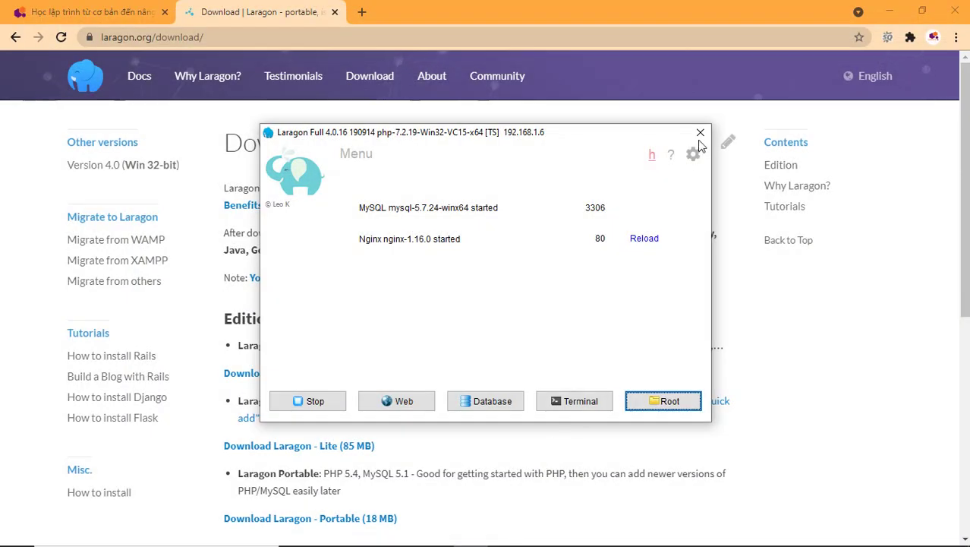
Set Laragon's auto virtual hosts hostname to {name}.local in the preferences and reload Nginx.
left_click(693, 154)
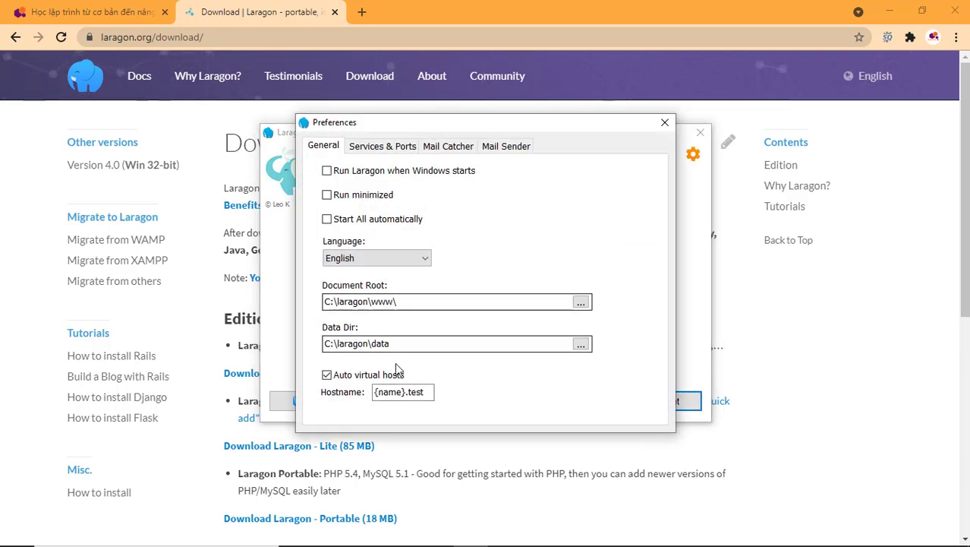
left_click(422, 392)
double_click(424, 392)
left_click(426, 392)
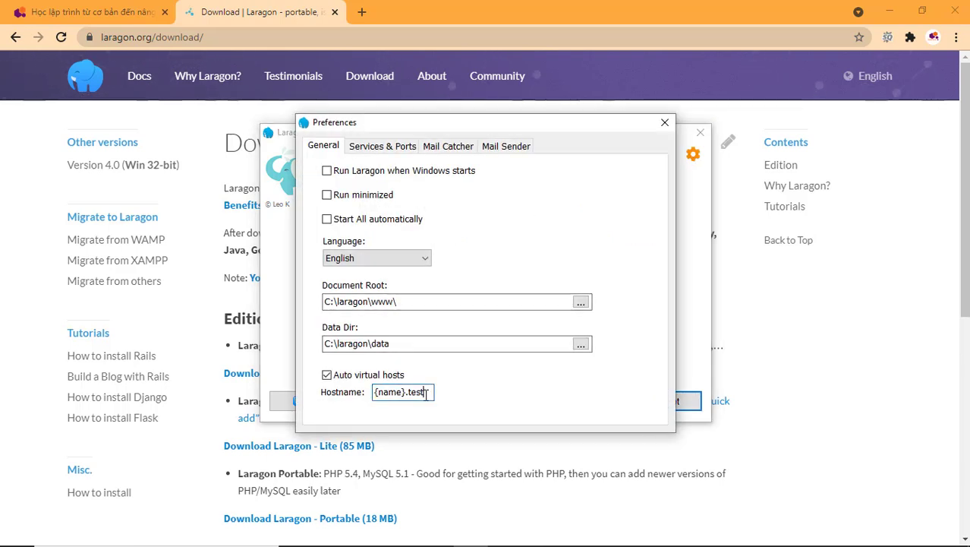
key("BackSpace")
key("BackSpace")
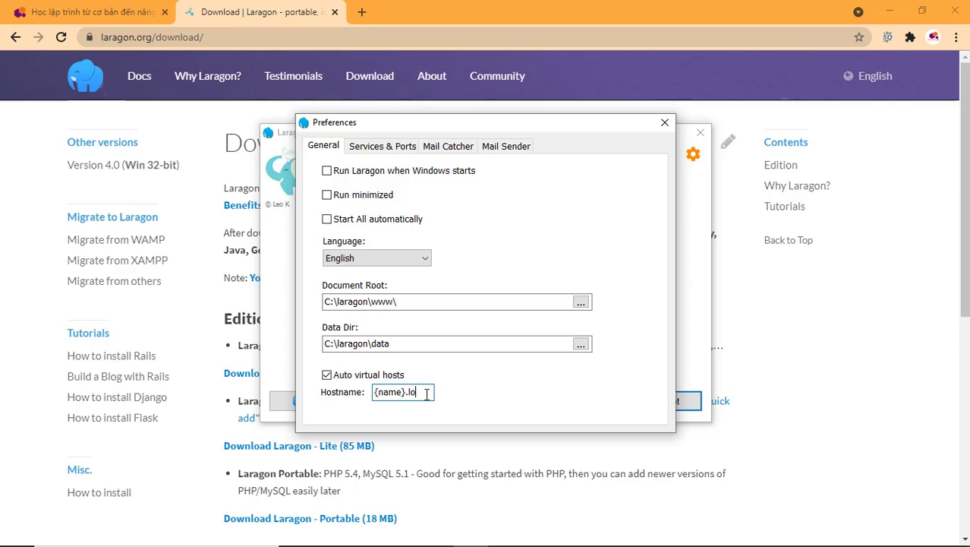
left_click(665, 122)
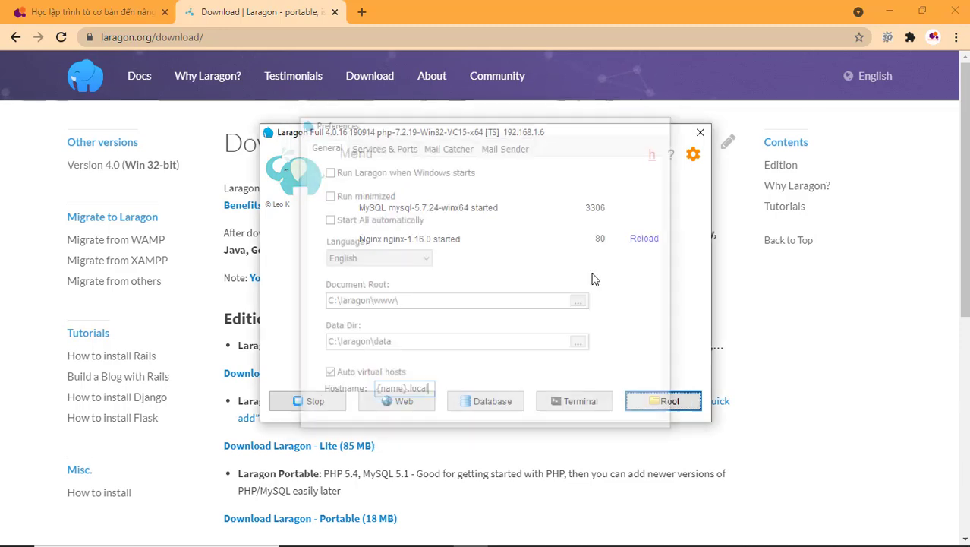
left_click(645, 240)
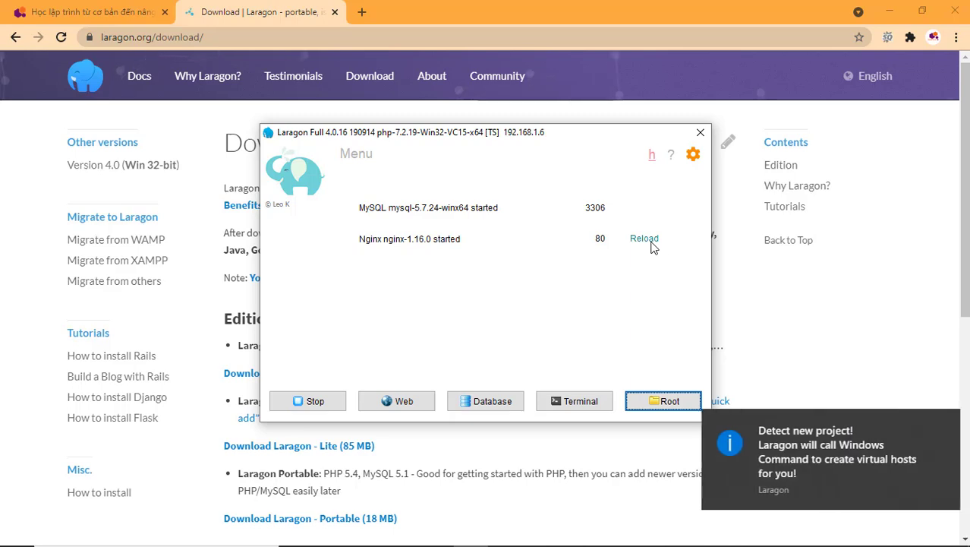
Close the Laragon and Chrome windows and dismiss the Laragon notification on the desktop.
left_click(700, 133)
left_click(961, 9)
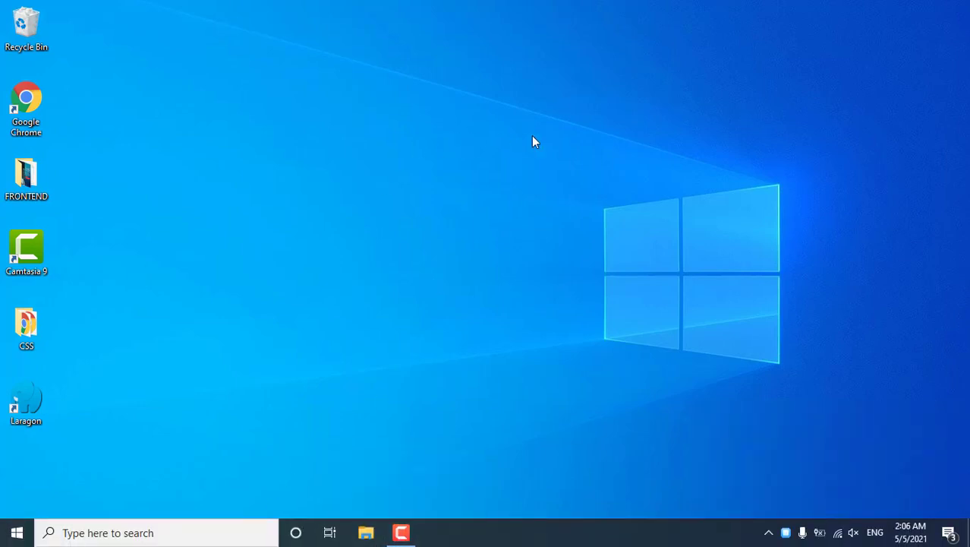
left_click(777, 536)
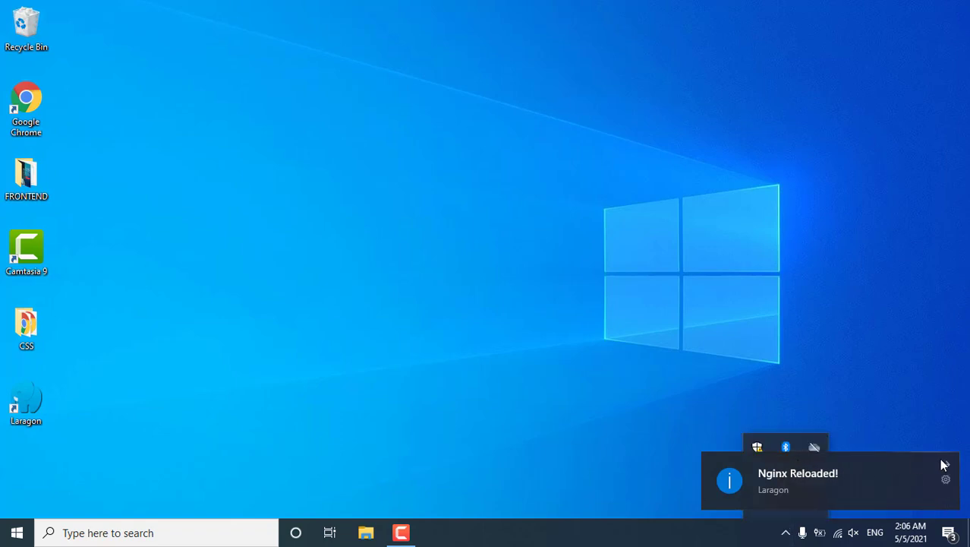
left_click(892, 464)
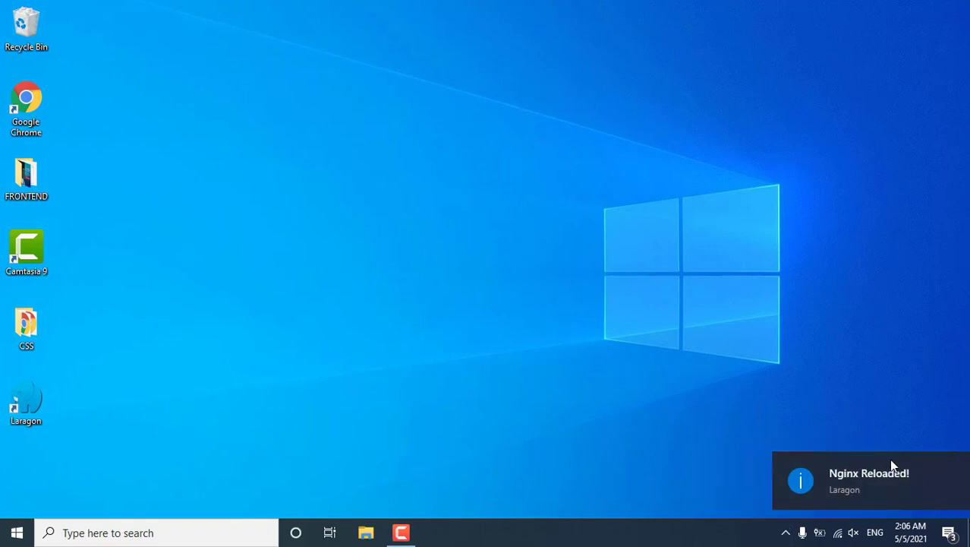
Open the exam project folder under C:\laragon\www in File Explorer.
left_click(365, 531)
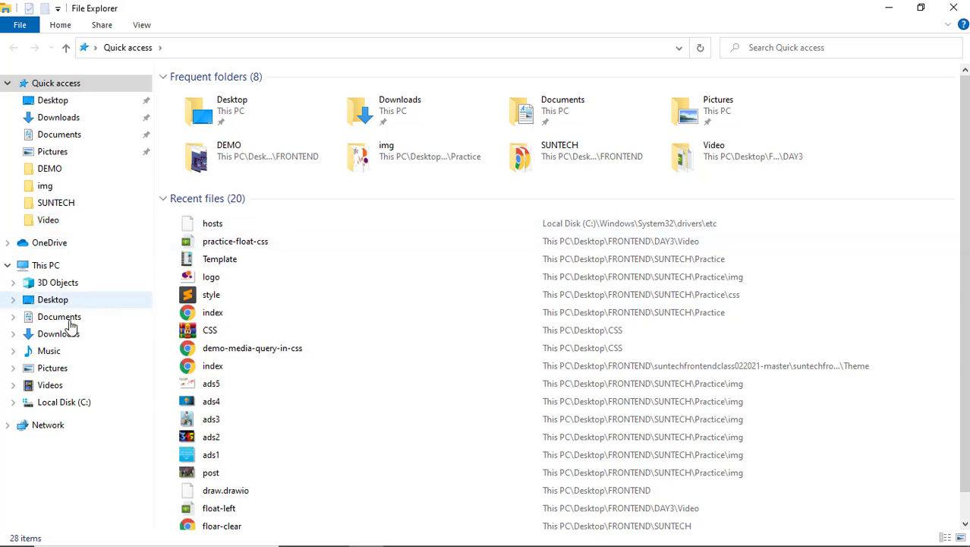
left_click(64, 402)
double_click(206, 121)
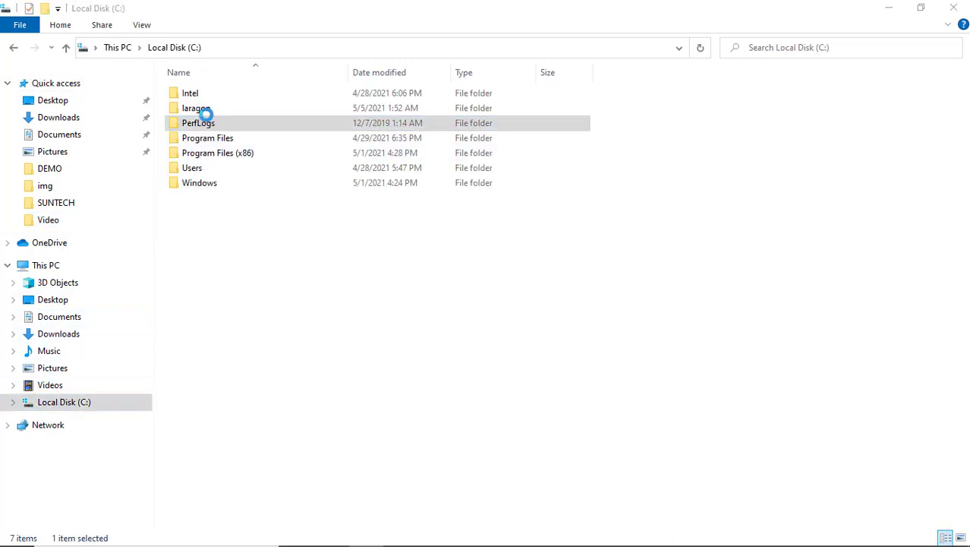
left_click(567, 299)
double_click(199, 108)
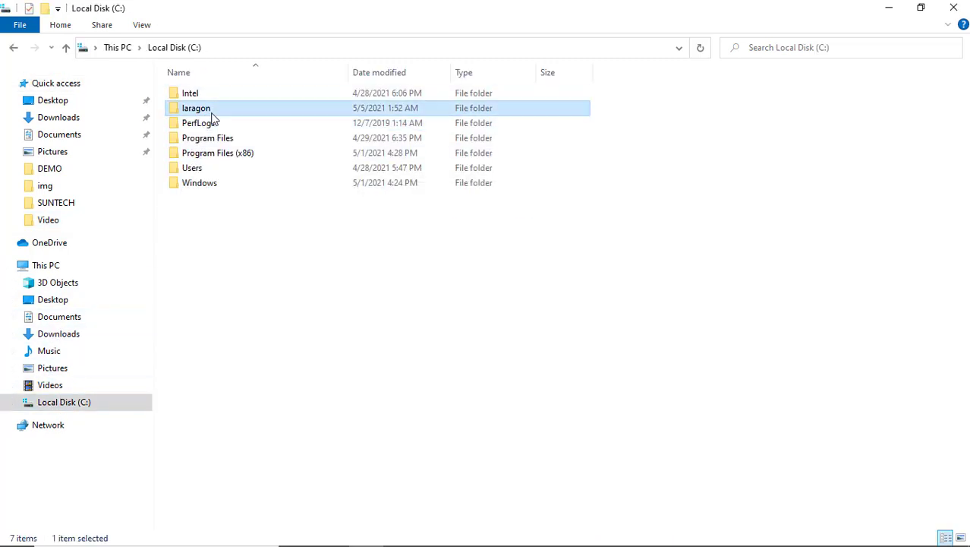
left_click(195, 170)
double_click(194, 173)
double_click(206, 94)
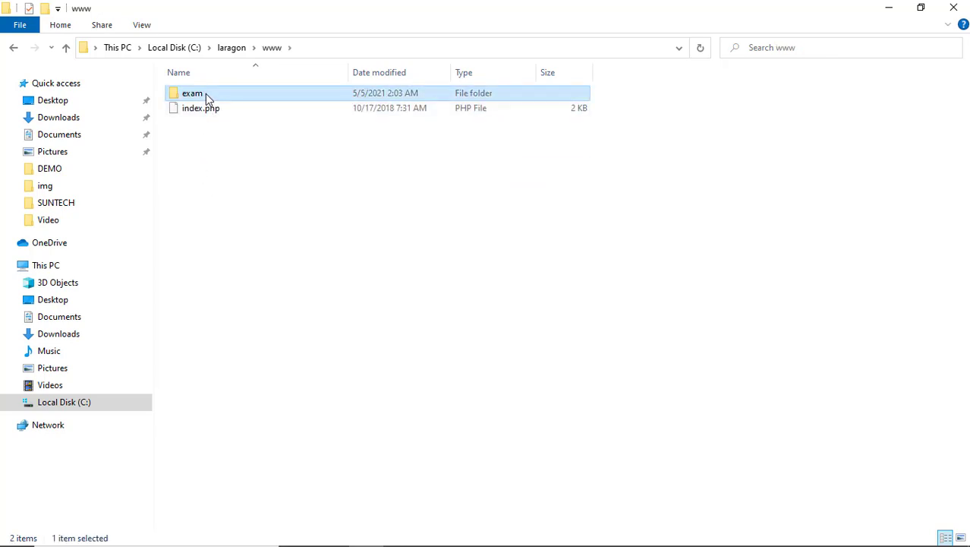